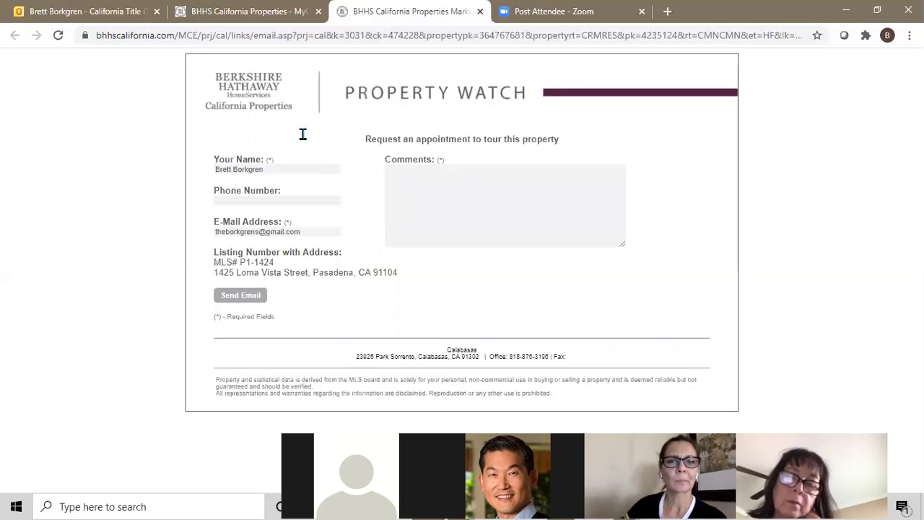
# Step: Return to the property watch report preview, look through its Pasadena listings and close the preview
pyautogui.hotkey('ctrl', 'shift', 'Tab')
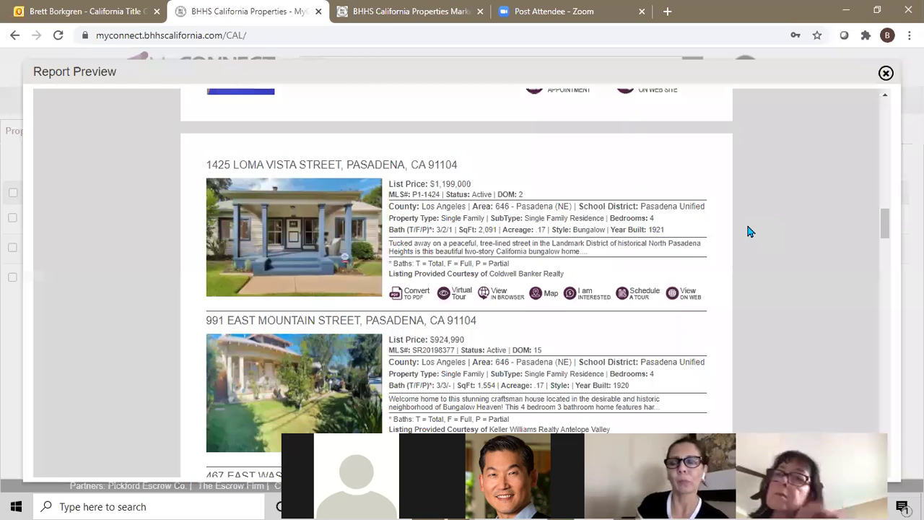
pyautogui.scroll(-5, 748, 226)
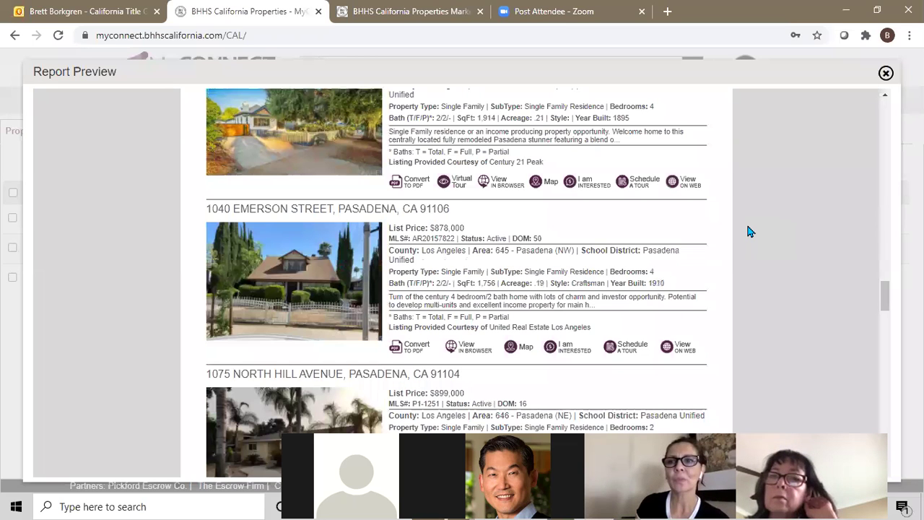
pyautogui.scroll(-5, 750, 231)
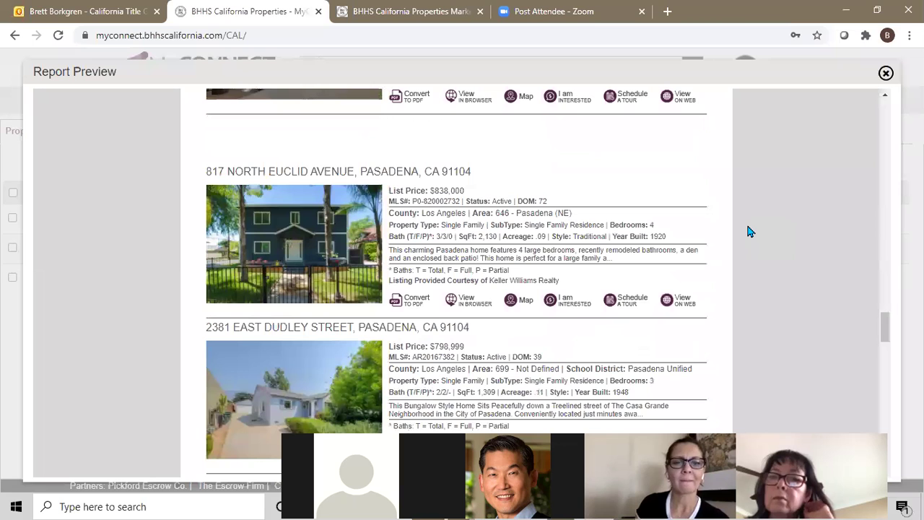
pyautogui.scroll(-5, 750, 231)
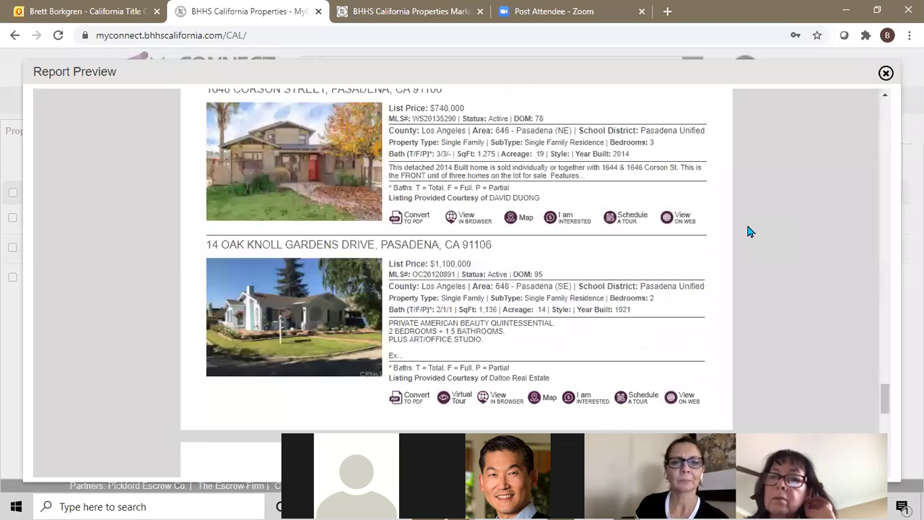
pyautogui.scroll(-2, 750, 231)
pyautogui.scroll(2, 750, 231)
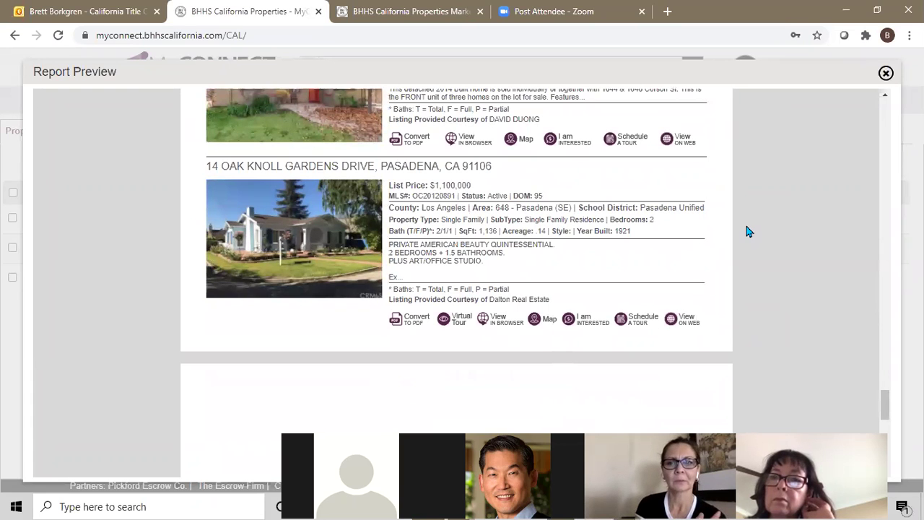
pyautogui.scroll(6, 748, 231)
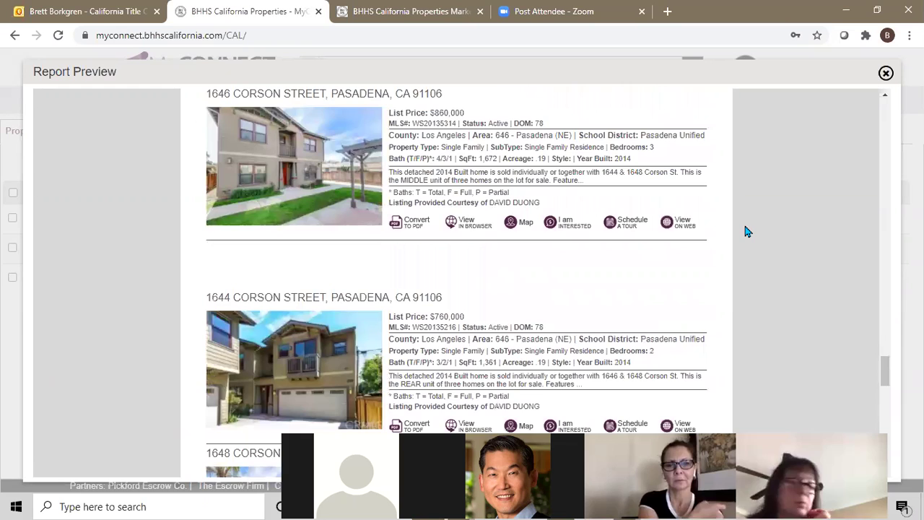
pyautogui.click(887, 304)
pyautogui.click(886, 299)
pyautogui.moveTo(887, 299); pyautogui.dragTo(882, 236)
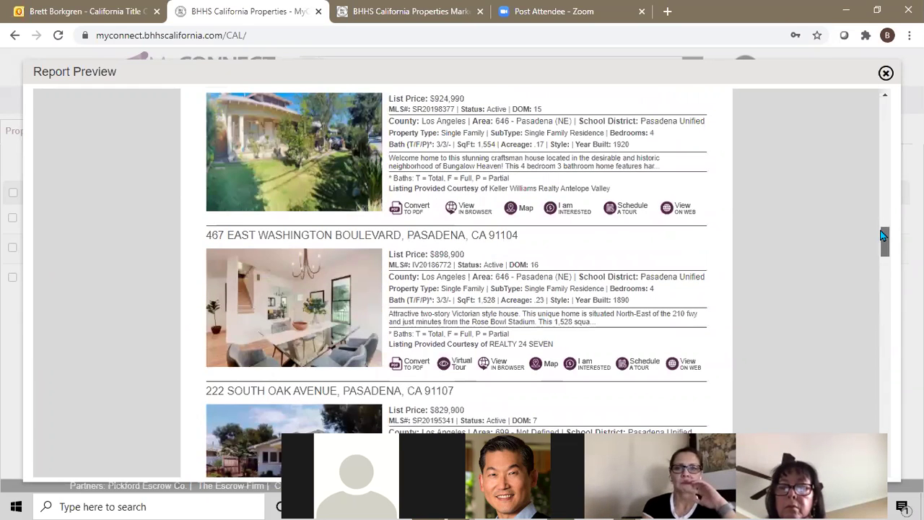
pyautogui.click(886, 73)
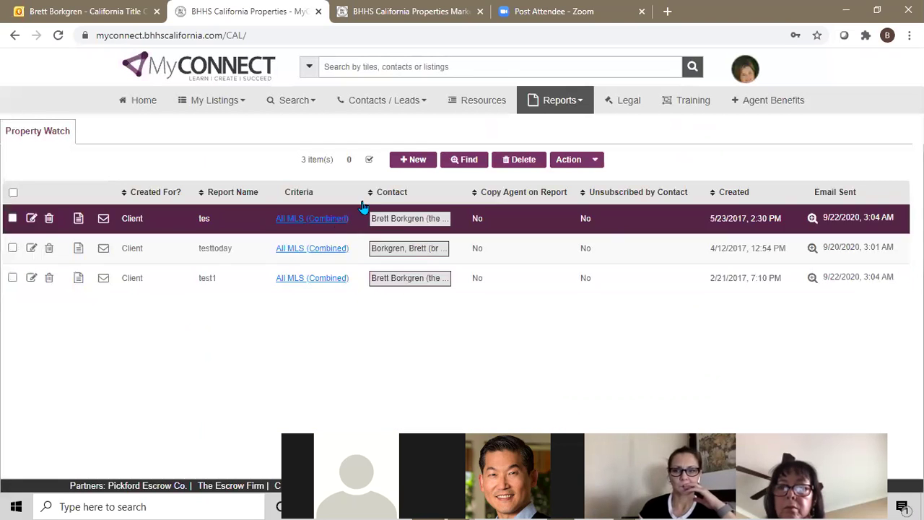
# Step: Start a new Property Watch report created for Client, with Property Watch as the email type
pyautogui.click(420, 166)
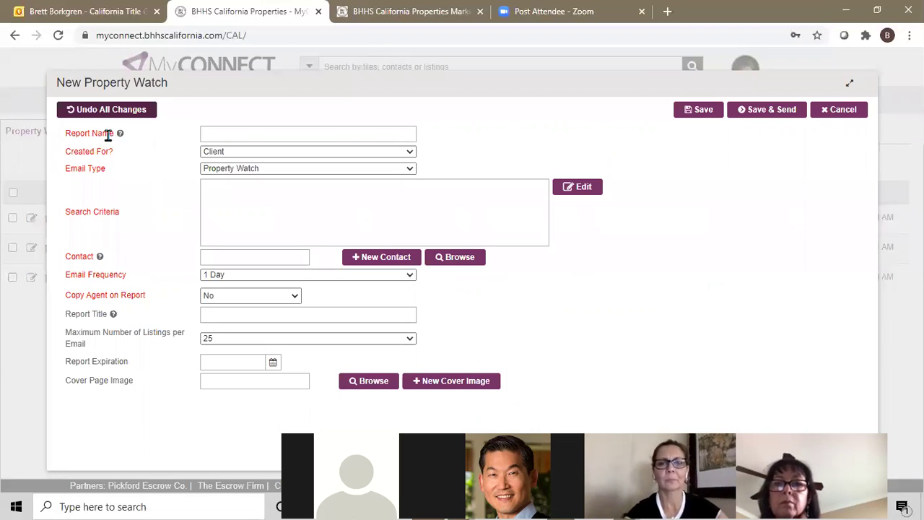
pyautogui.click(251, 133)
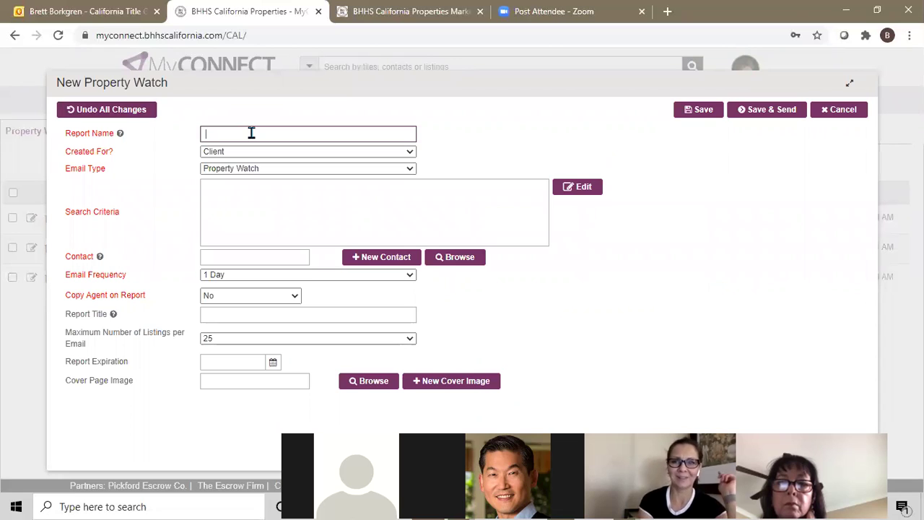
pyautogui.click(252, 132)
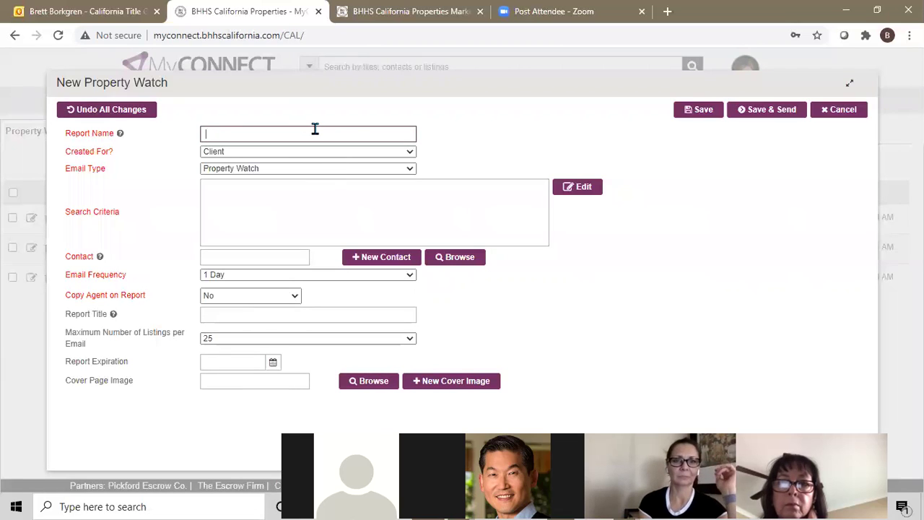
pyautogui.click(410, 153)
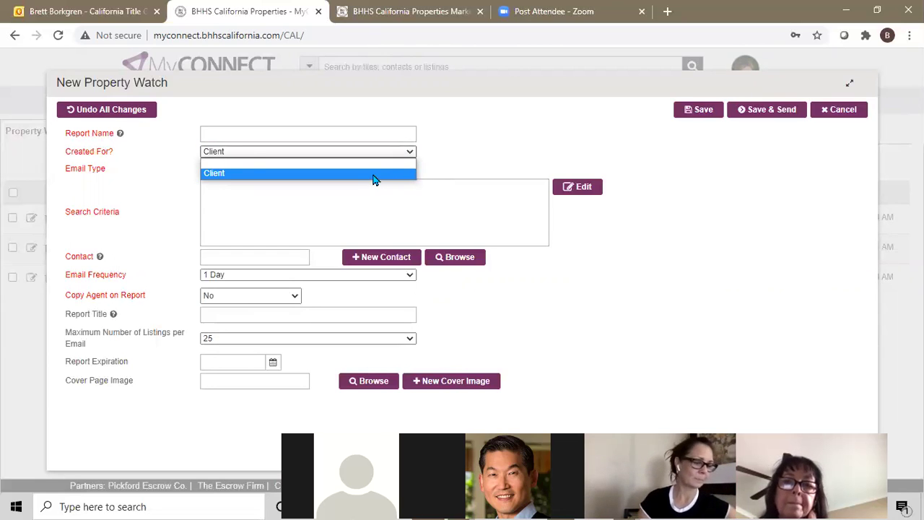
pyautogui.click(376, 175)
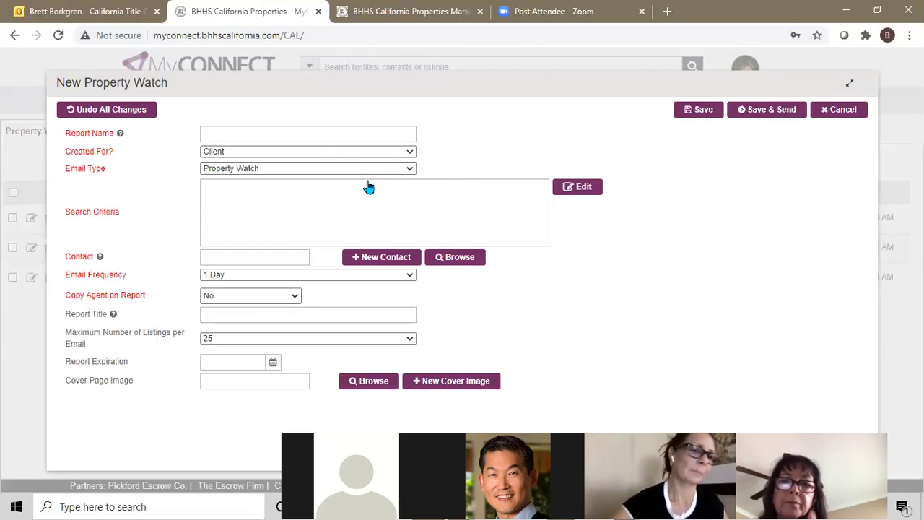
pyautogui.click(410, 171)
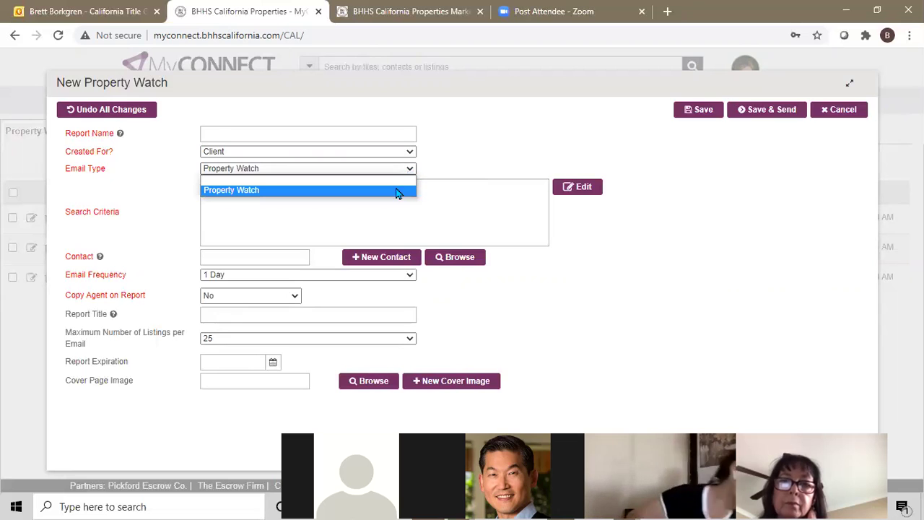
pyautogui.click(397, 192)
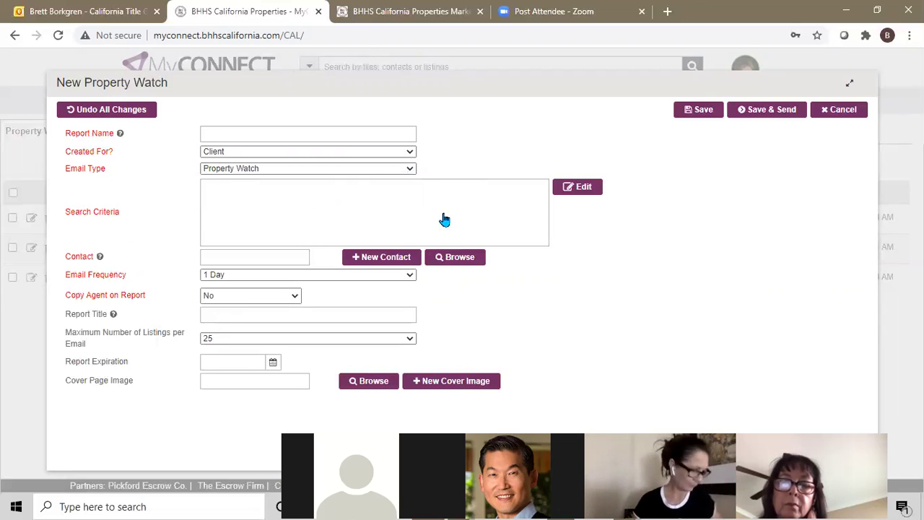
# Step: Open the report's search criteria for editing and examine the open house, price, property type and location fields
pyautogui.click(583, 187)
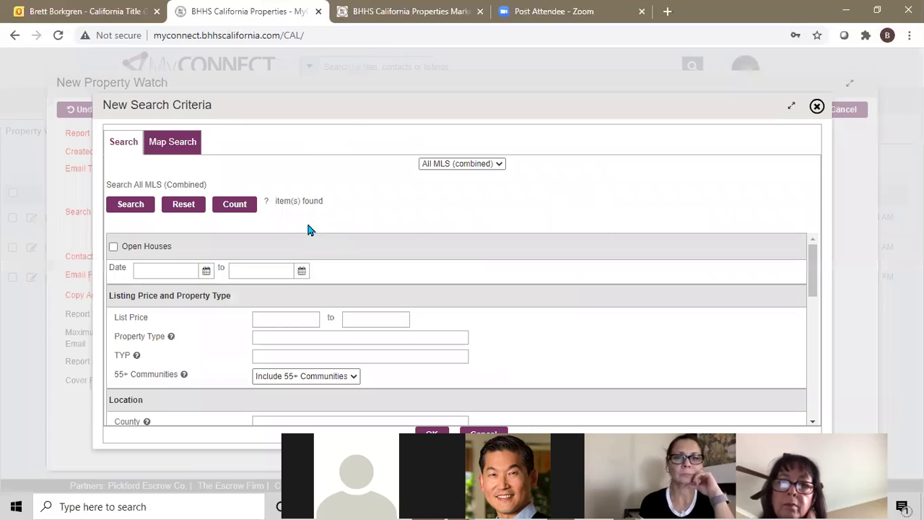
pyautogui.scroll(-1, 403, 294)
pyautogui.scroll(1, 488, 297)
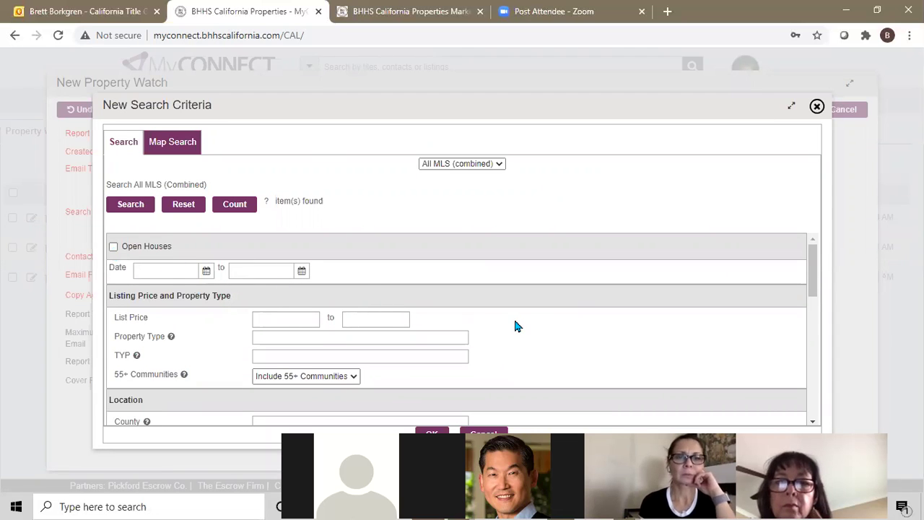
pyautogui.scroll(-1, 514, 316)
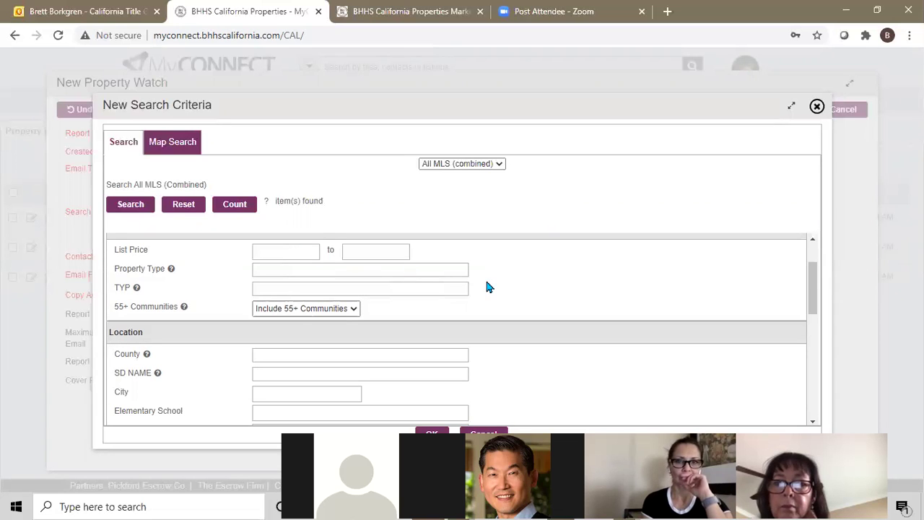
pyautogui.scroll(-1, 483, 289)
pyautogui.scroll(2, 453, 311)
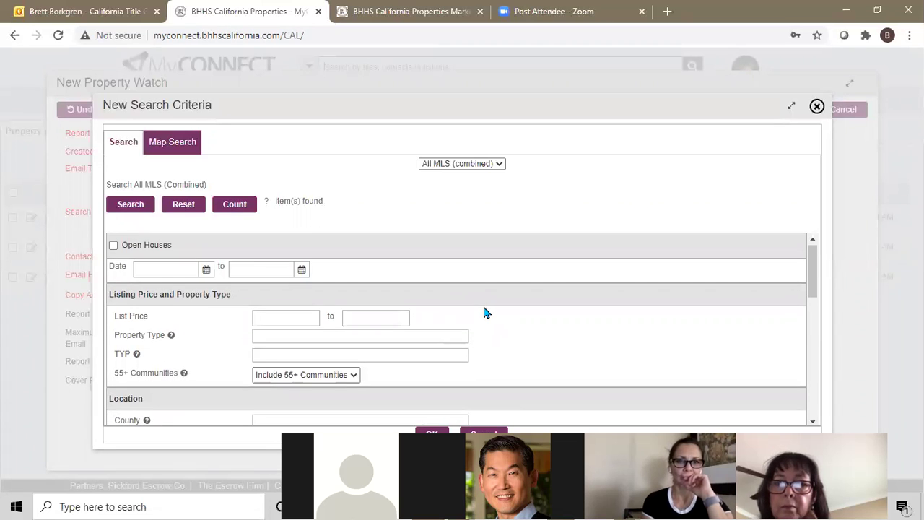
pyautogui.scroll(-1, 483, 312)
pyautogui.scroll(-2, 484, 312)
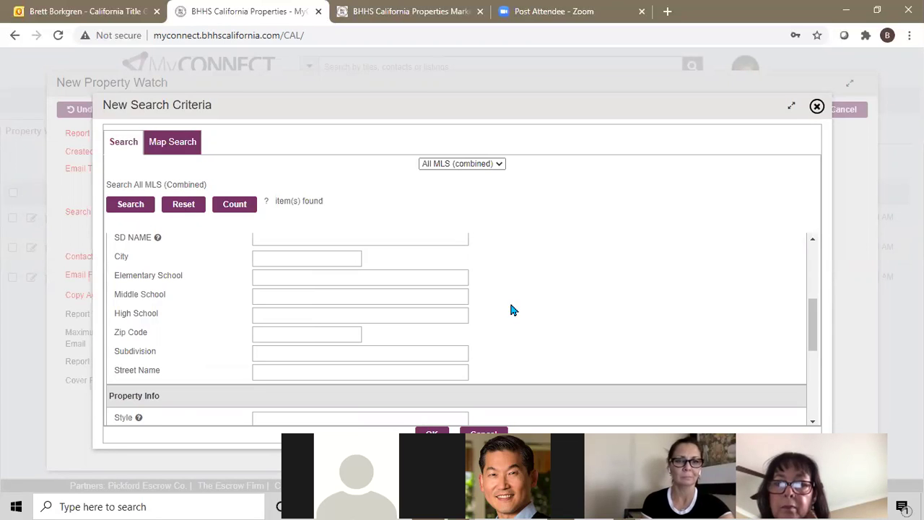
pyautogui.scroll(3, 476, 252)
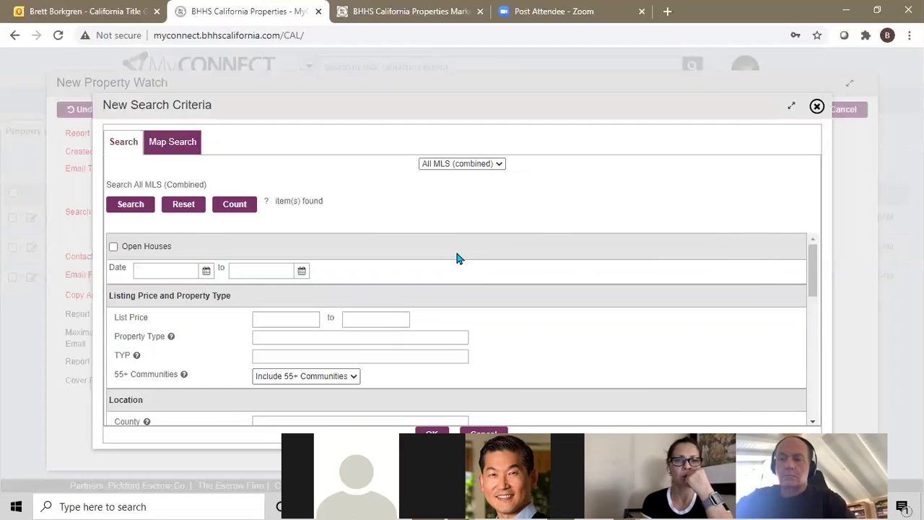
pyautogui.scroll(-1, 456, 258)
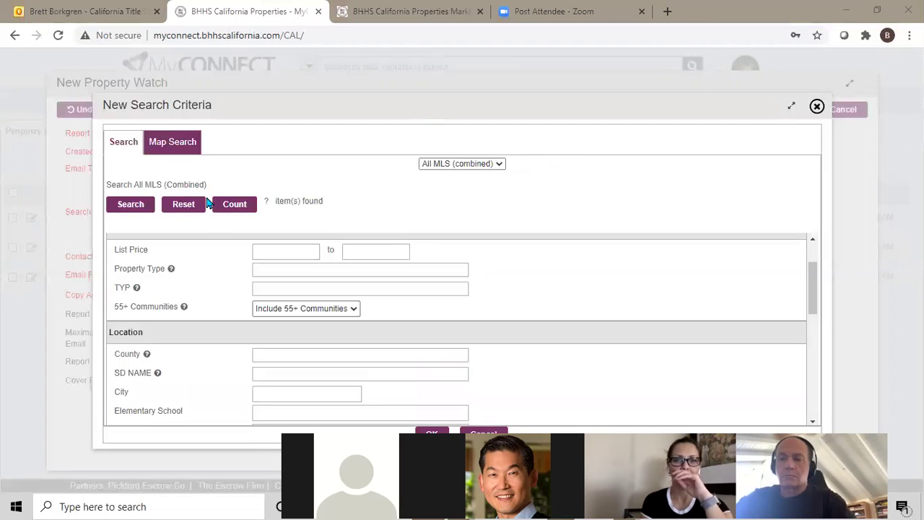
# Step: Switch the search criteria to Map Search and collapse the criteria form to expose the map around Woodland Hills
pyautogui.click(179, 144)
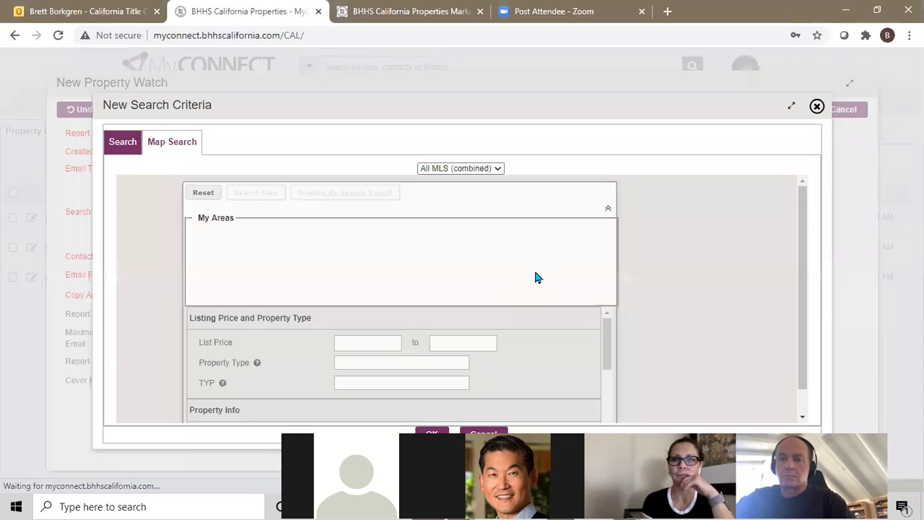
pyautogui.click(609, 211)
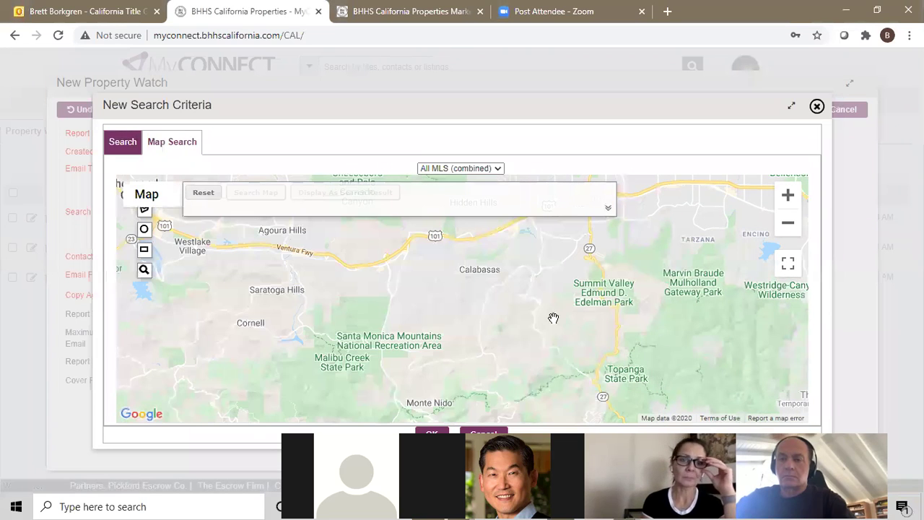
pyautogui.moveTo(486, 311); pyautogui.dragTo(393, 350)
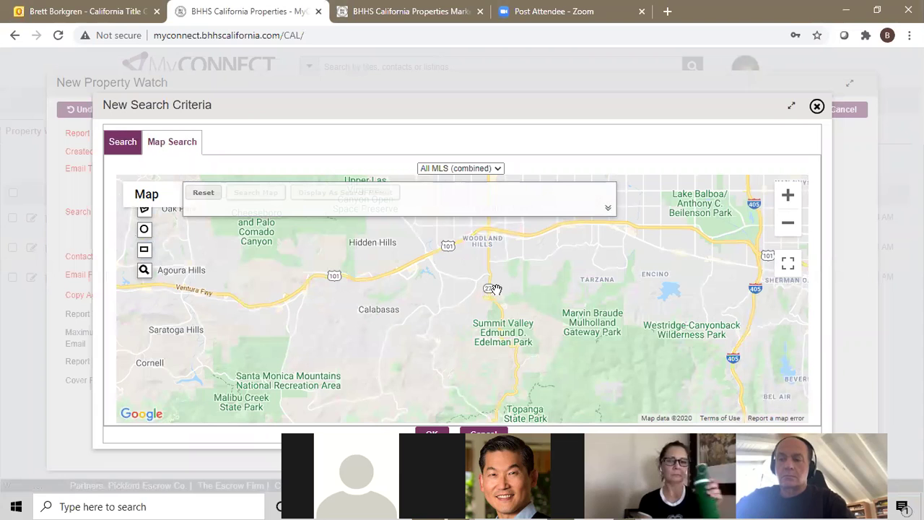
pyautogui.click(788, 196)
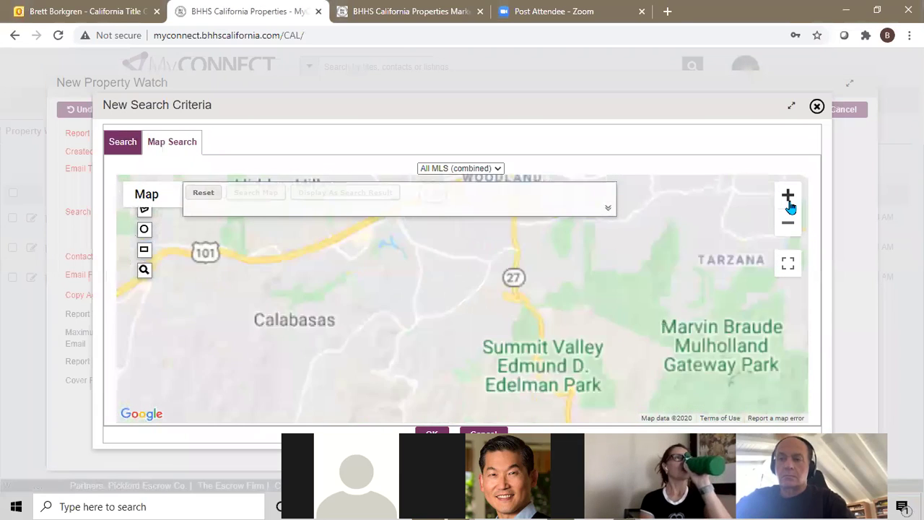
pyautogui.moveTo(520, 320); pyautogui.dragTo(465, 341)
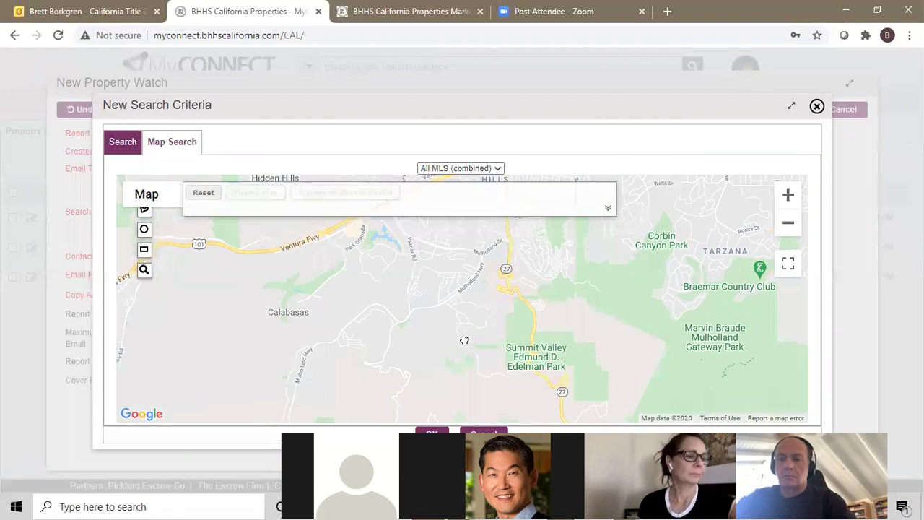
pyautogui.moveTo(541, 293); pyautogui.dragTo(546, 318)
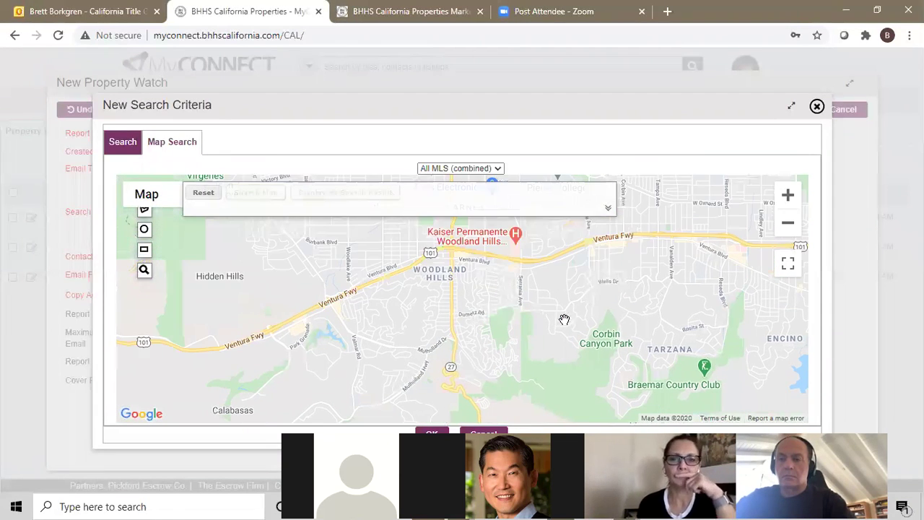
pyautogui.scroll(-2, 683, 288)
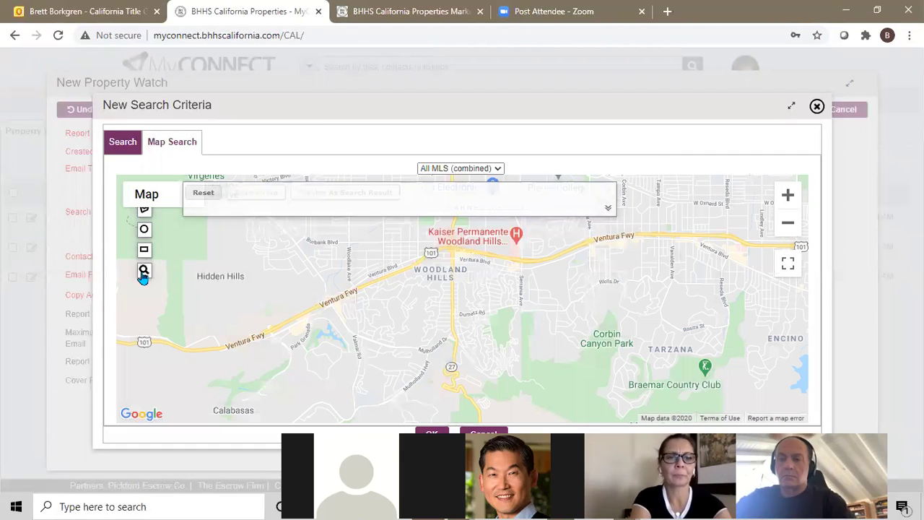
# Step: Draw a polygon search area south of the Ventura Fwy in Woodland Hills, from Route 101 southwest and then east to Route 27
pyautogui.click(146, 216)
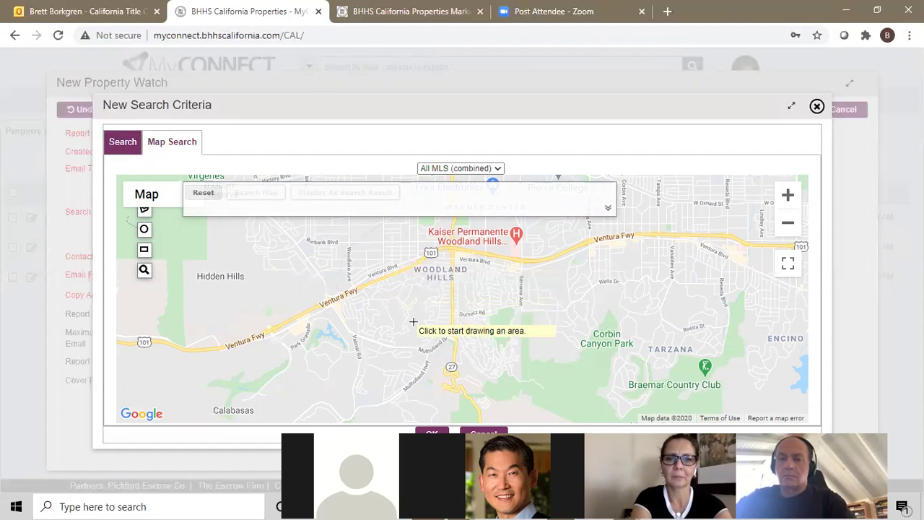
pyautogui.click(418, 264)
pyautogui.click(403, 266)
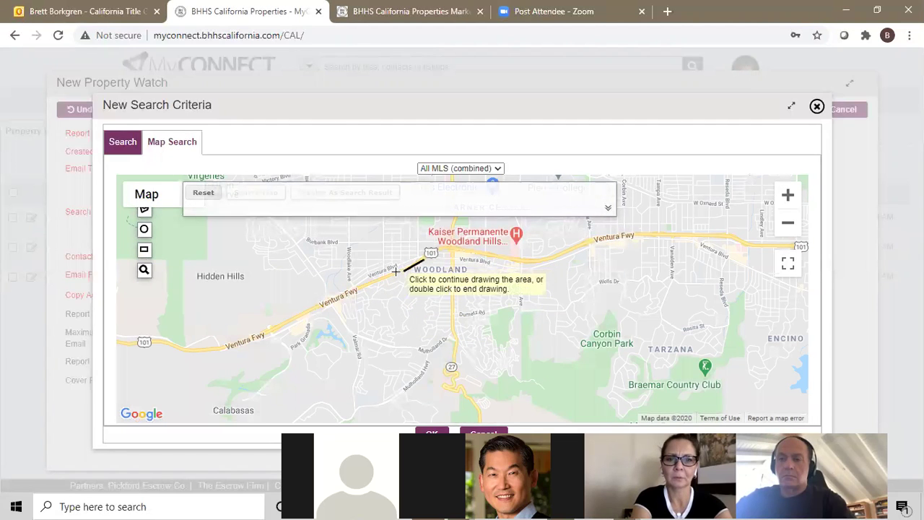
pyautogui.click(345, 296)
pyautogui.click(333, 304)
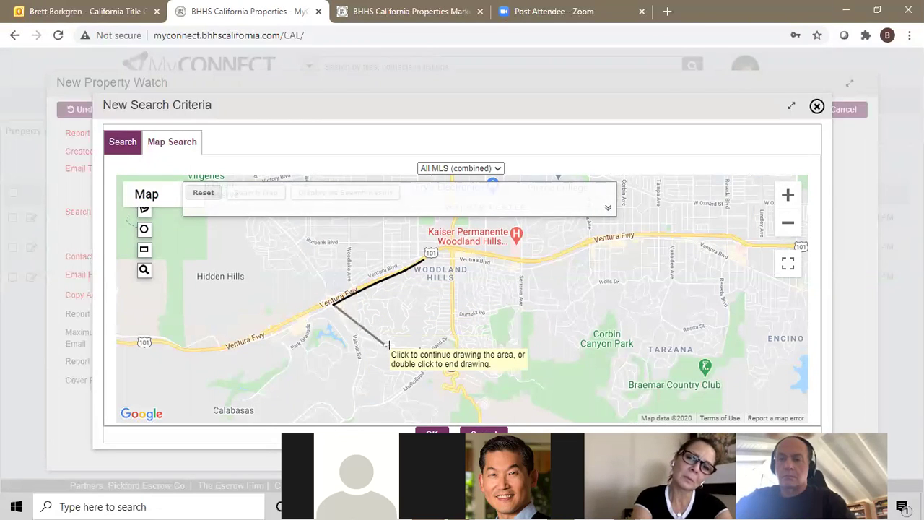
pyautogui.click(342, 323)
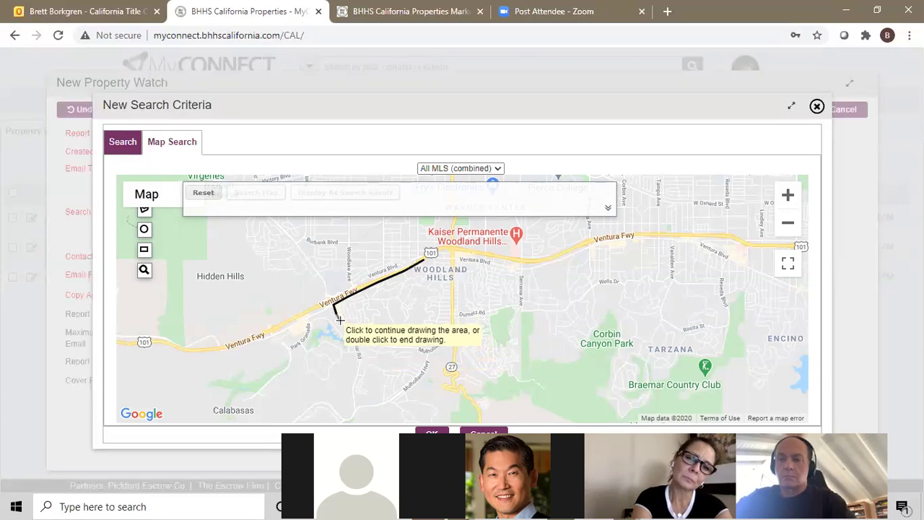
pyautogui.click(355, 336)
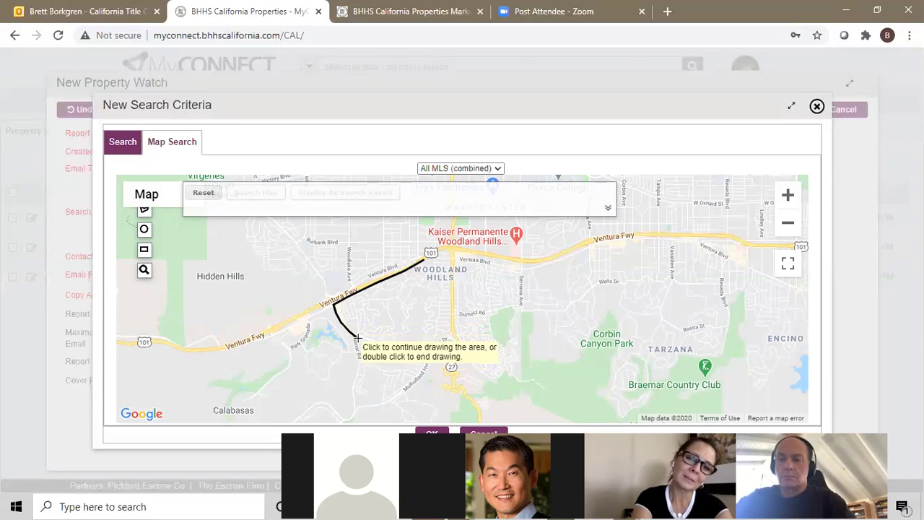
pyautogui.click(368, 340)
pyautogui.moveTo(374, 339); pyautogui.dragTo(451, 346)
pyautogui.doubleClick(453, 342)
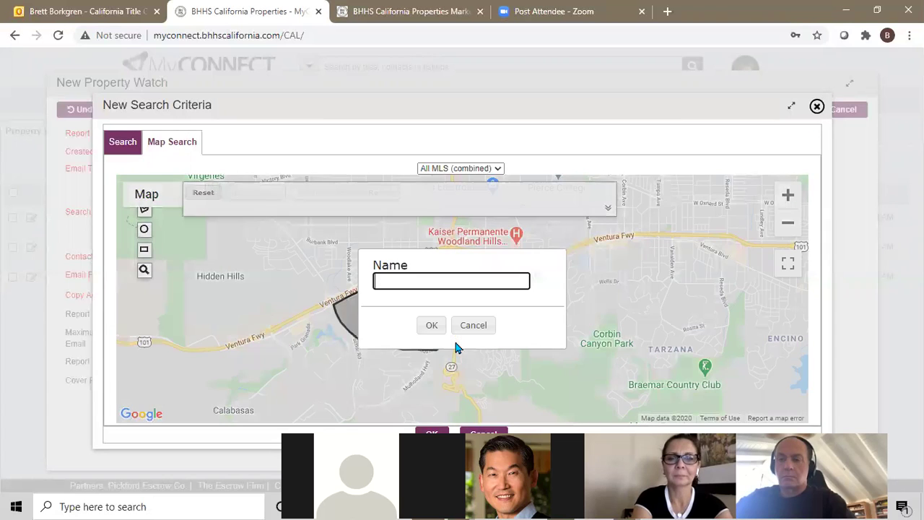
# Step: Discard the unnamed area and redraw a Woodland Hills polygon from the Ventura Fwy south to Mulholland Dr and back along Route 27
pyautogui.click(475, 326)
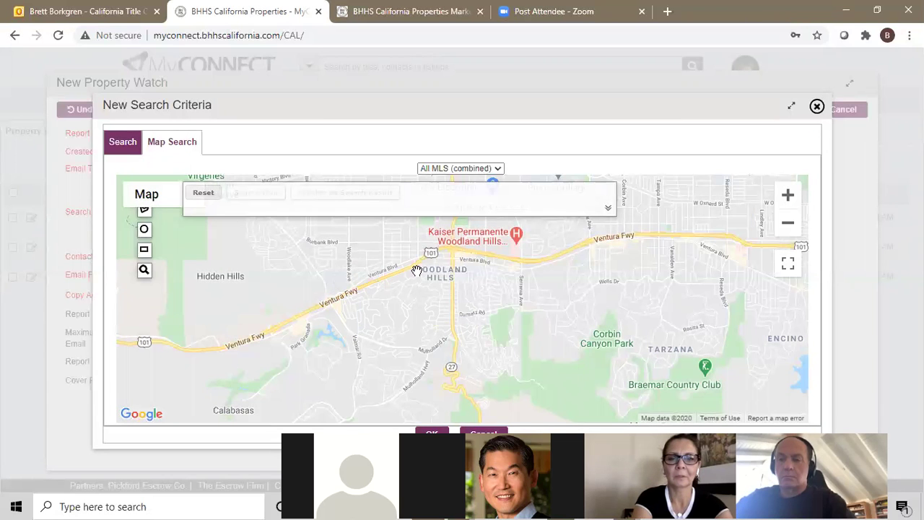
pyautogui.click(144, 210)
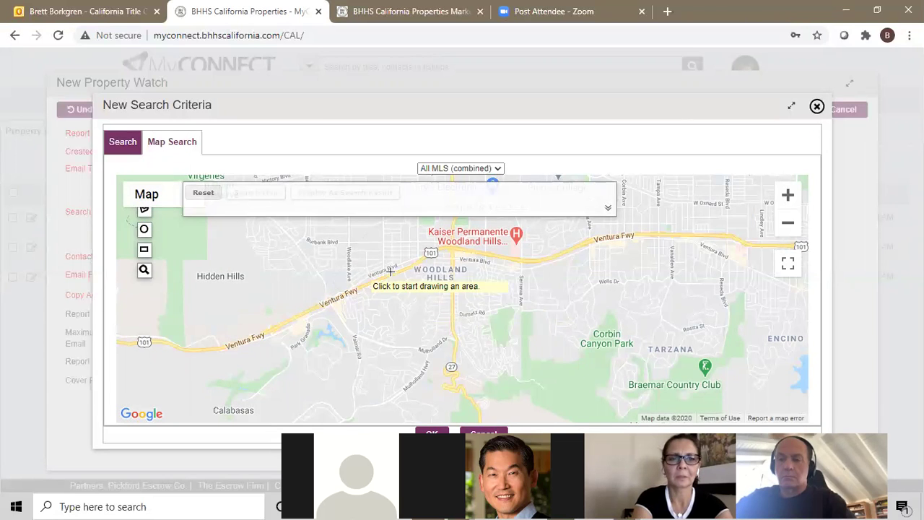
pyautogui.click(415, 260)
pyautogui.click(330, 304)
pyautogui.click(343, 326)
pyautogui.click(417, 352)
pyautogui.click(450, 345)
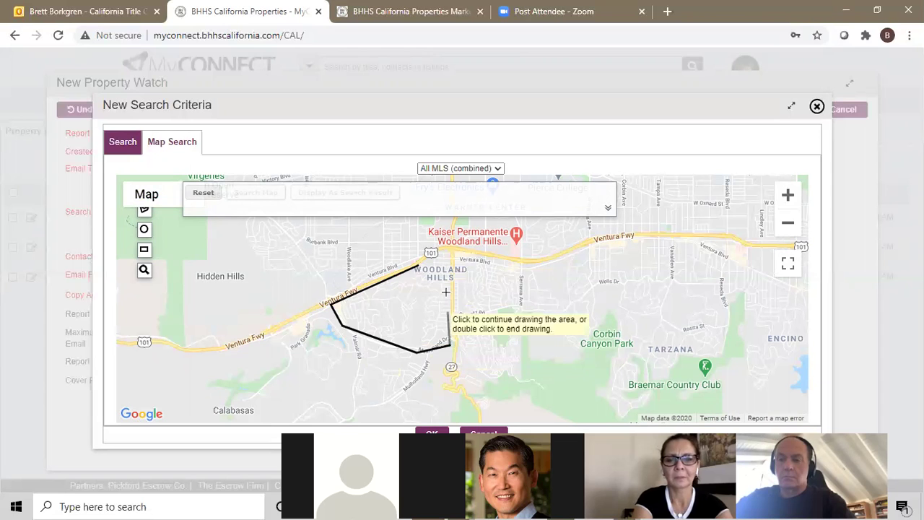
pyautogui.click(452, 255)
pyautogui.doubleClick(421, 266)
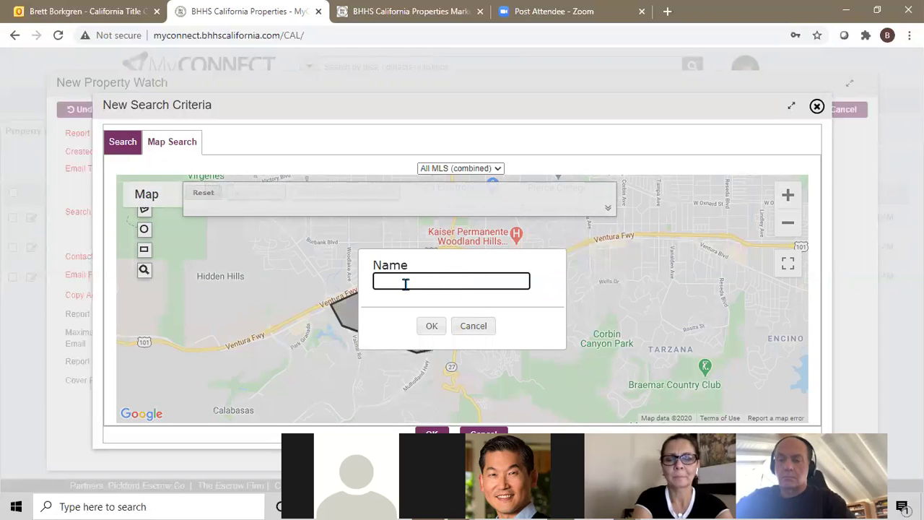
# Step: Save the drawn area under the name "calabasas test" and close the search criteria
pyautogui.write('calabasa')
pyautogui.press('BackSpace')
pyautogui.press('BackSpace')
pyautogui.press('BackSpace')
pyautogui.write('a')
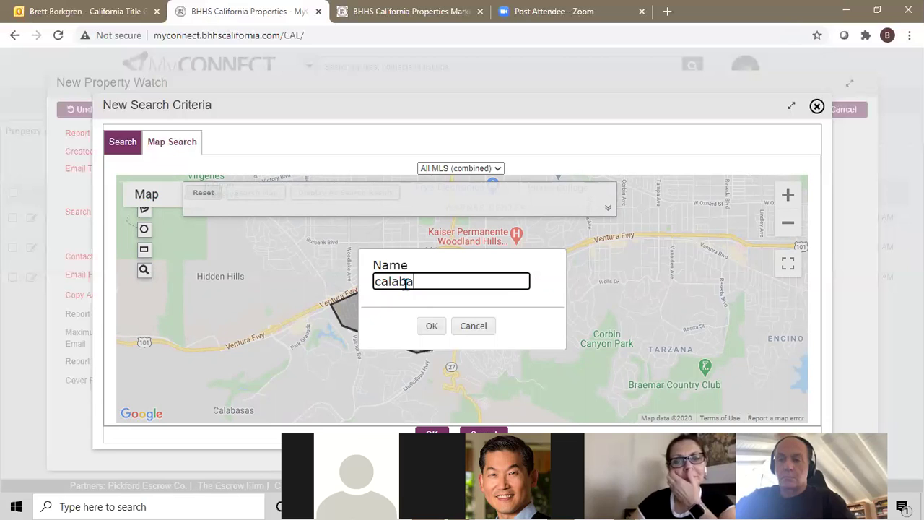
pyautogui.write('sas test')
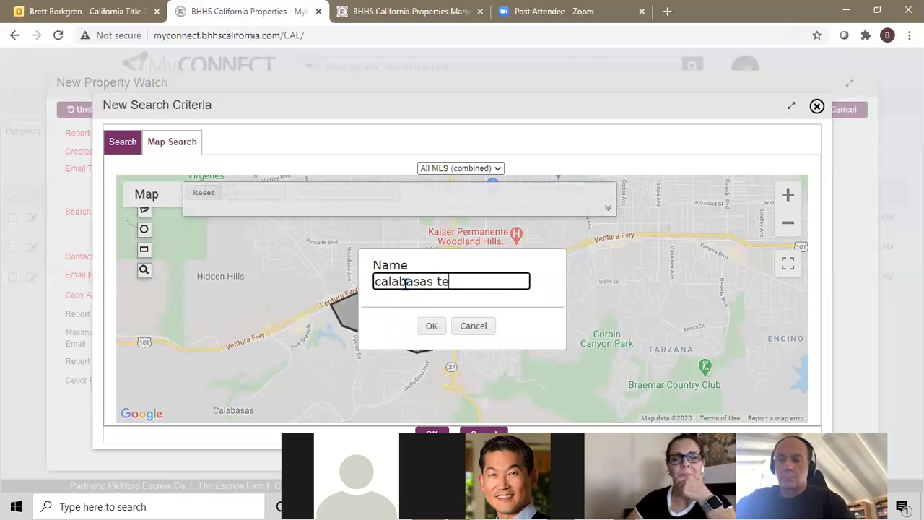
pyautogui.click(431, 326)
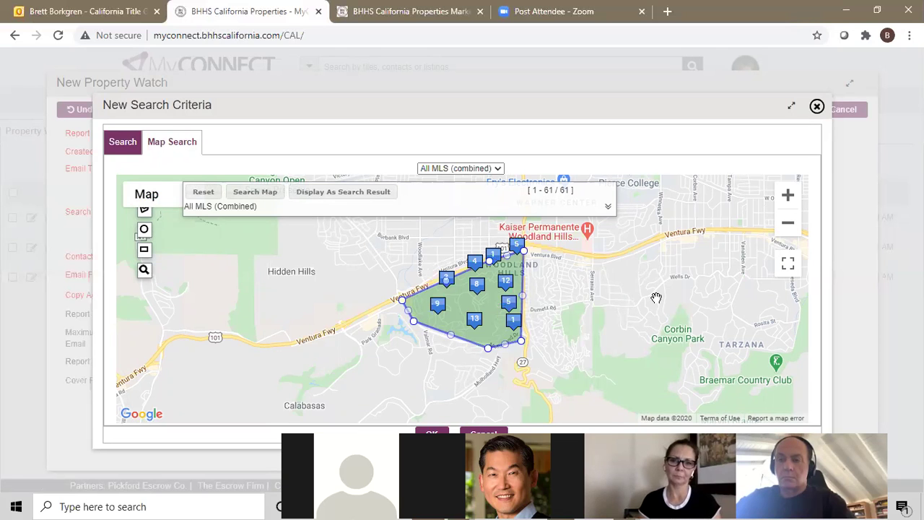
pyautogui.scroll(-2, 655, 297)
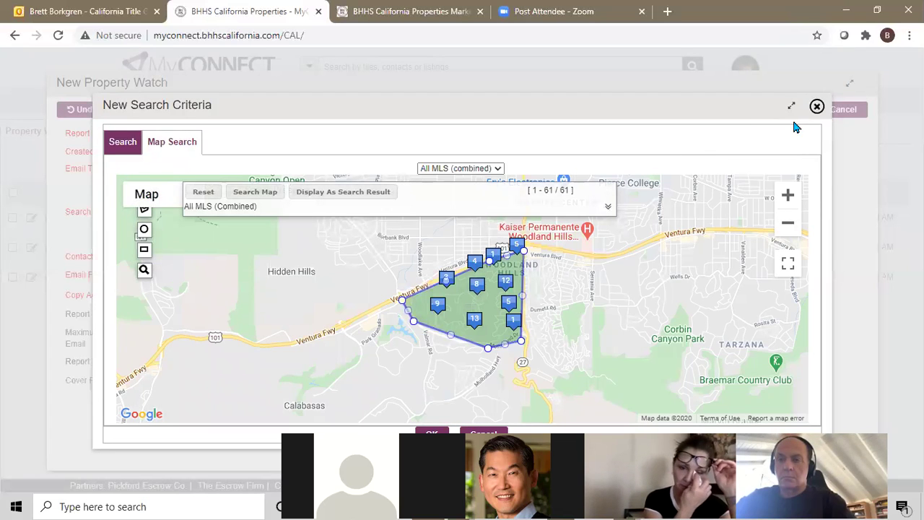
pyautogui.click(815, 108)
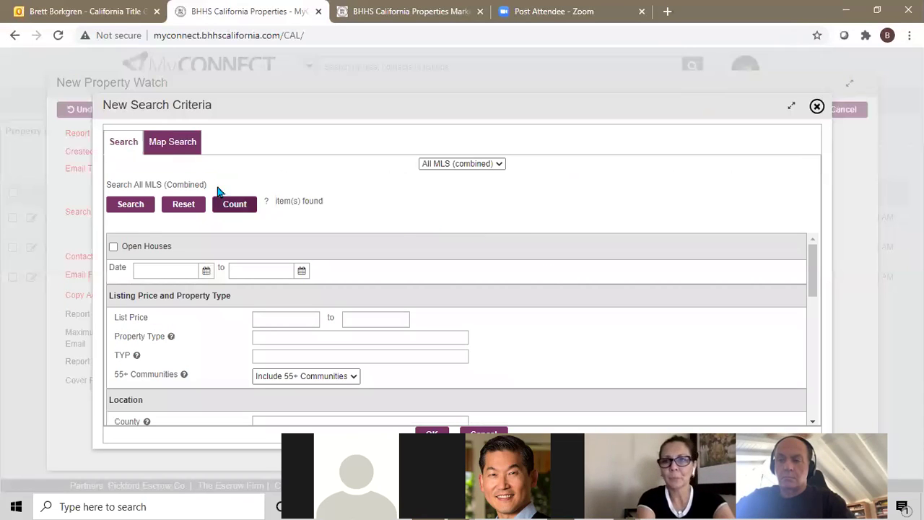
# Step: Reopen Map Search with the criteria form collapsed and draw a five-sided polygon around Calabasas, south of Route 101 and west of Route 27
pyautogui.click(173, 145)
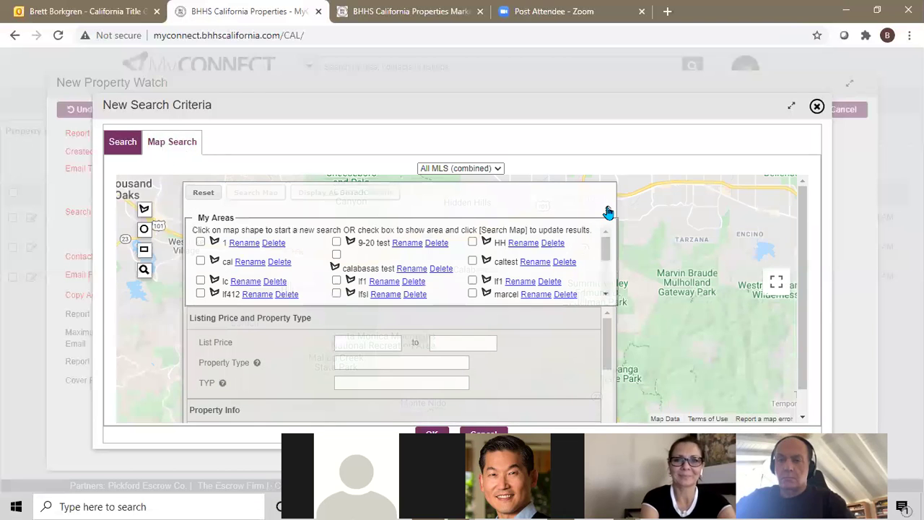
pyautogui.click(609, 211)
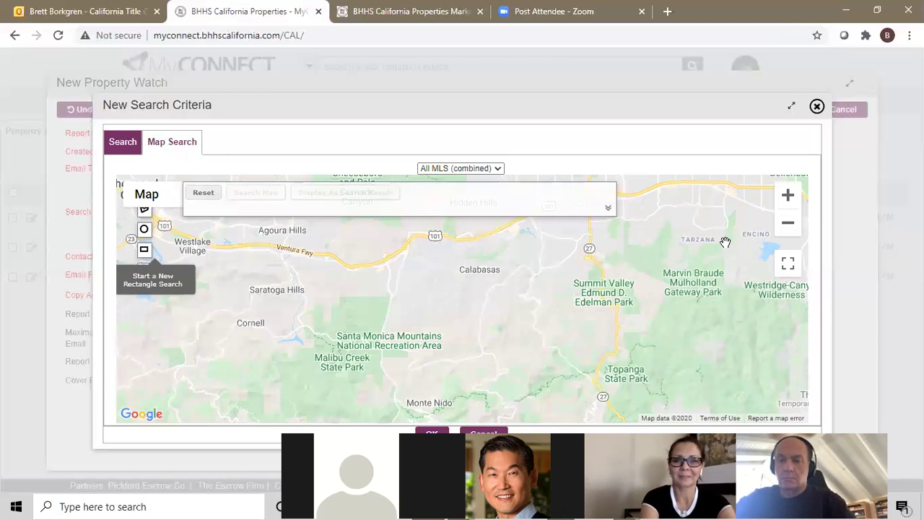
pyautogui.click(144, 208)
pyautogui.click(520, 220)
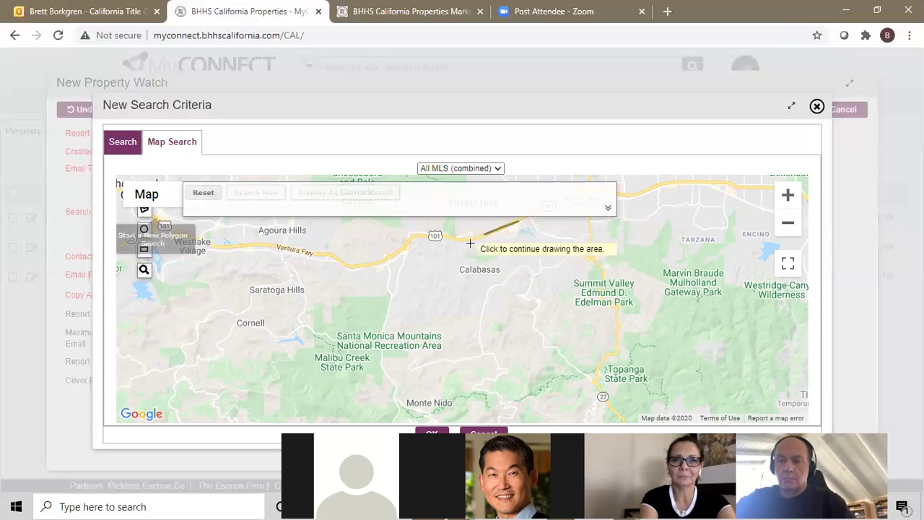
pyautogui.click(460, 244)
pyautogui.click(461, 289)
pyautogui.click(560, 313)
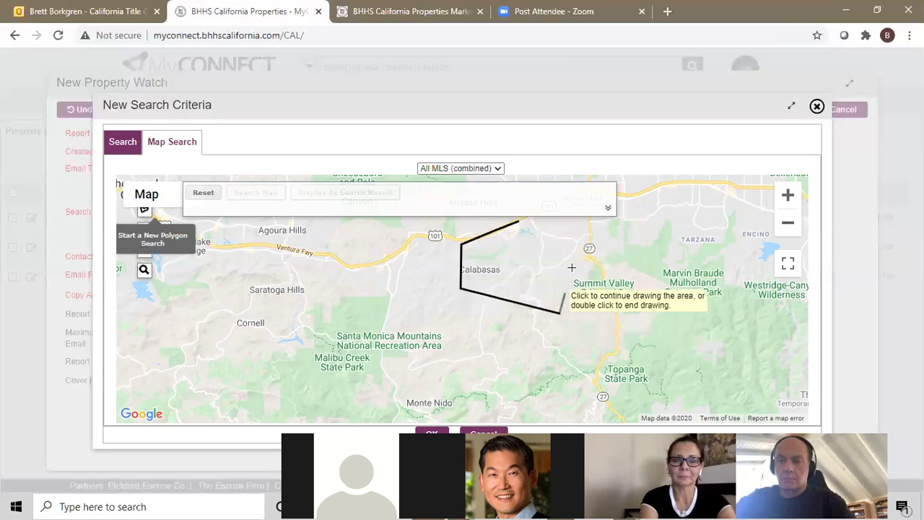
pyautogui.click(521, 221)
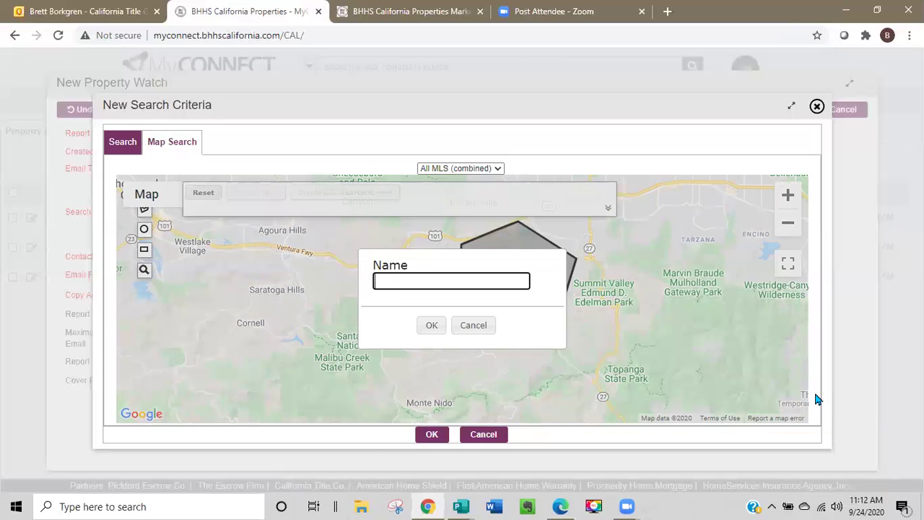
# Step: Name the drawn area "test" and apply it as the report's search criteria
pyautogui.write('test')
pyautogui.click(436, 437)
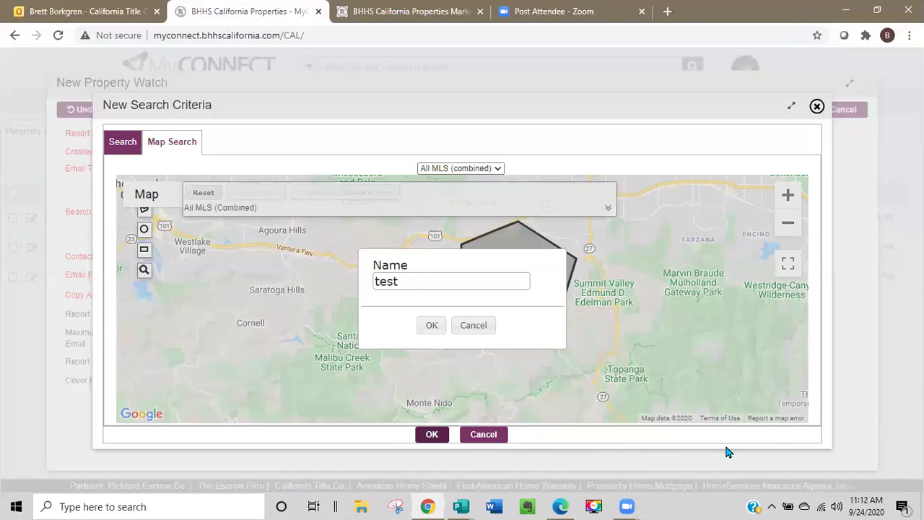
pyautogui.click(432, 328)
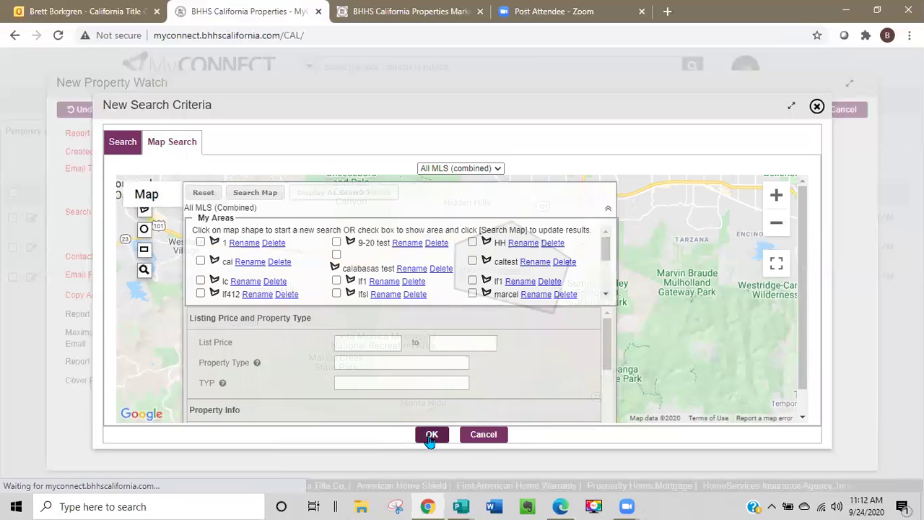
pyautogui.click(480, 438)
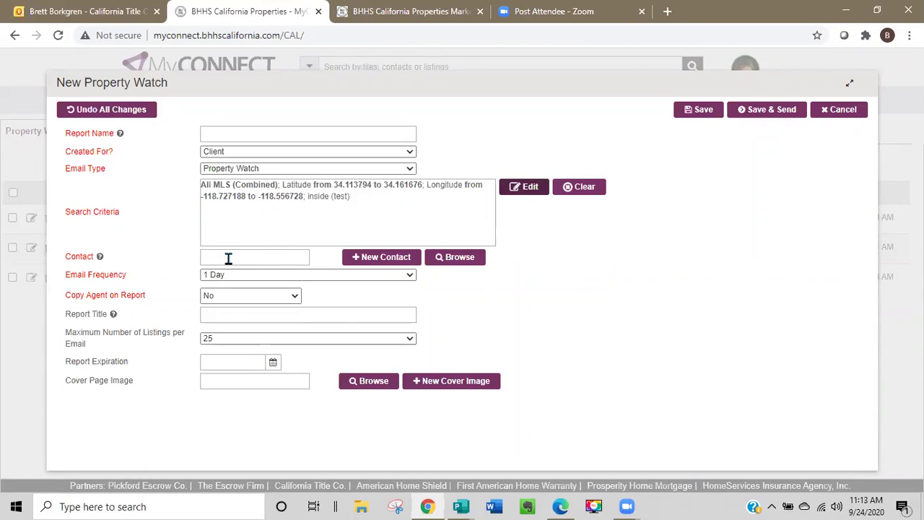
# Step: Examine the existing contact list and the fields of a blank new contact form without adding a contact
pyautogui.click(451, 261)
pyautogui.scroll(-5, 404, 312)
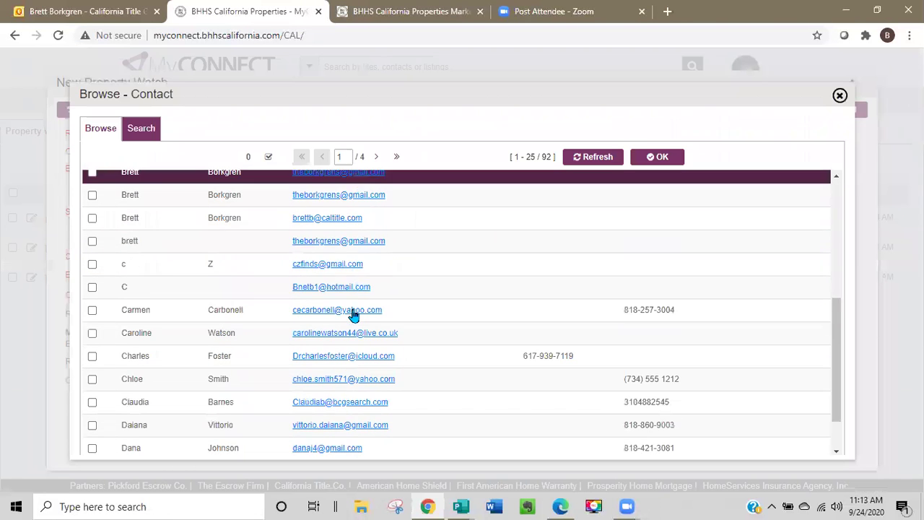
pyautogui.scroll(7, 353, 315)
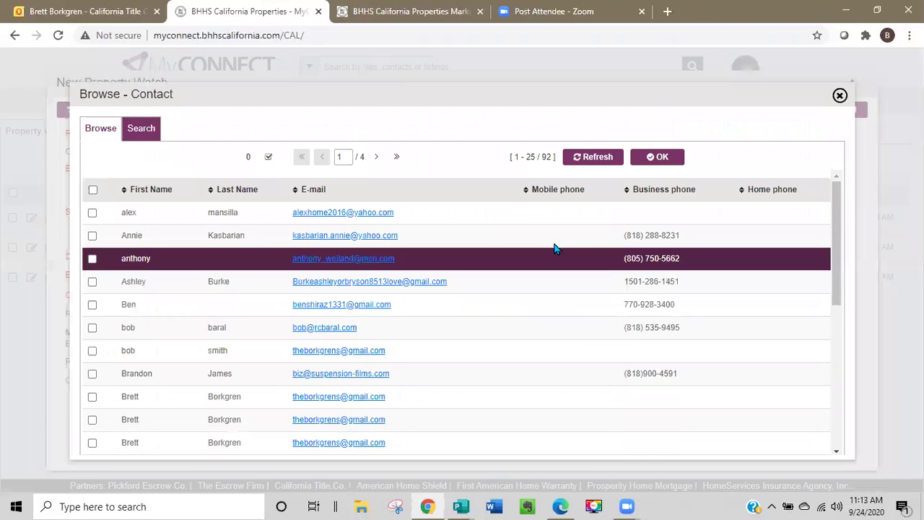
pyautogui.click(839, 96)
pyautogui.click(387, 264)
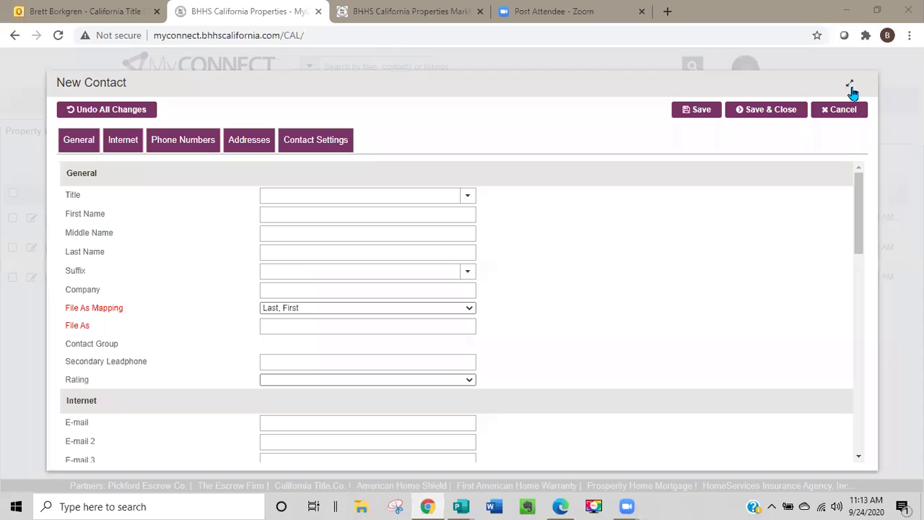
pyautogui.click(841, 109)
pyautogui.click(440, 196)
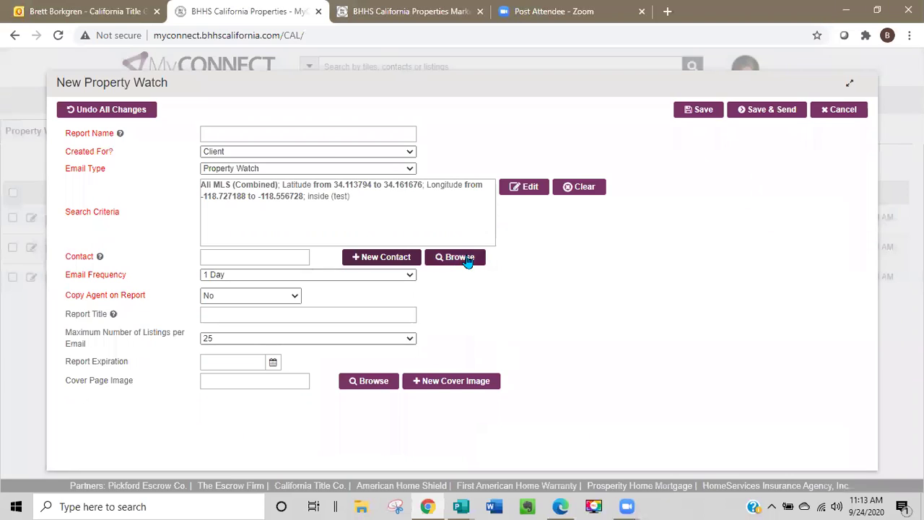
# Step: Assign an existing contact from the contact list to the report and set the email frequency to 28 Days
pyautogui.click(466, 258)
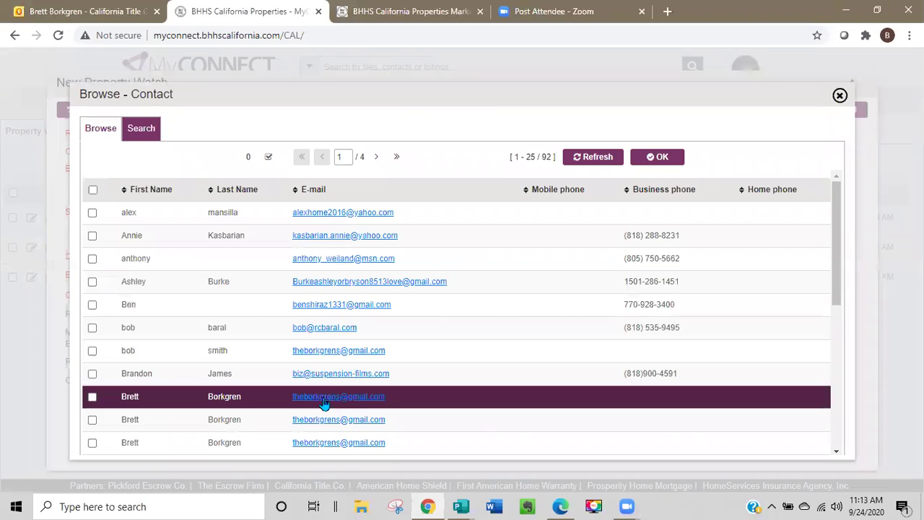
pyautogui.click(92, 396)
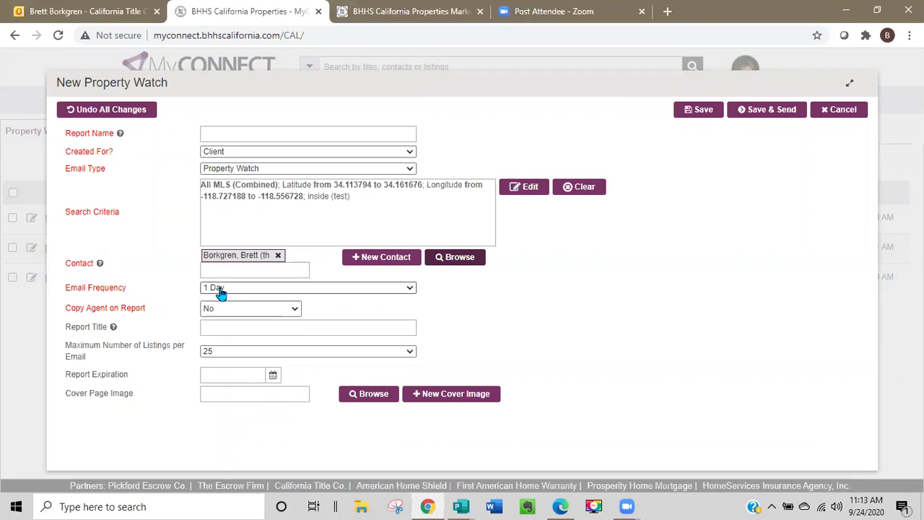
pyautogui.click(408, 289)
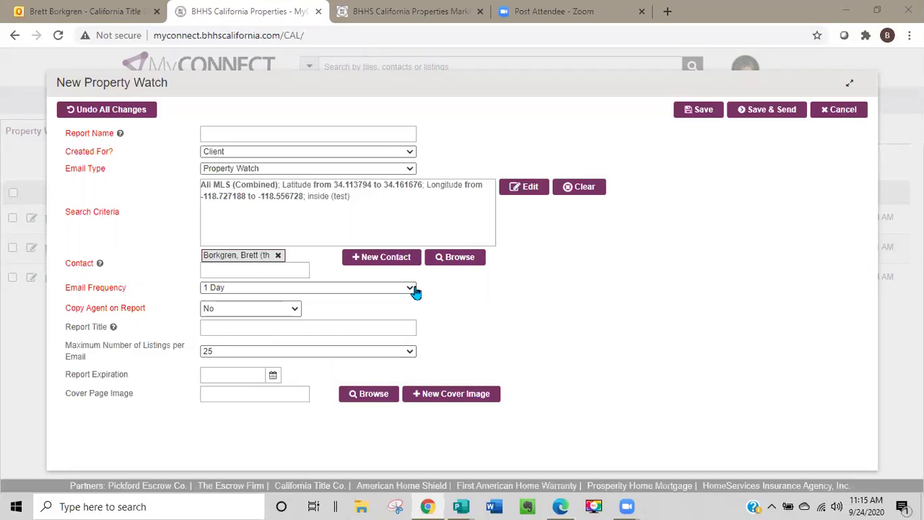
pyautogui.click(268, 376)
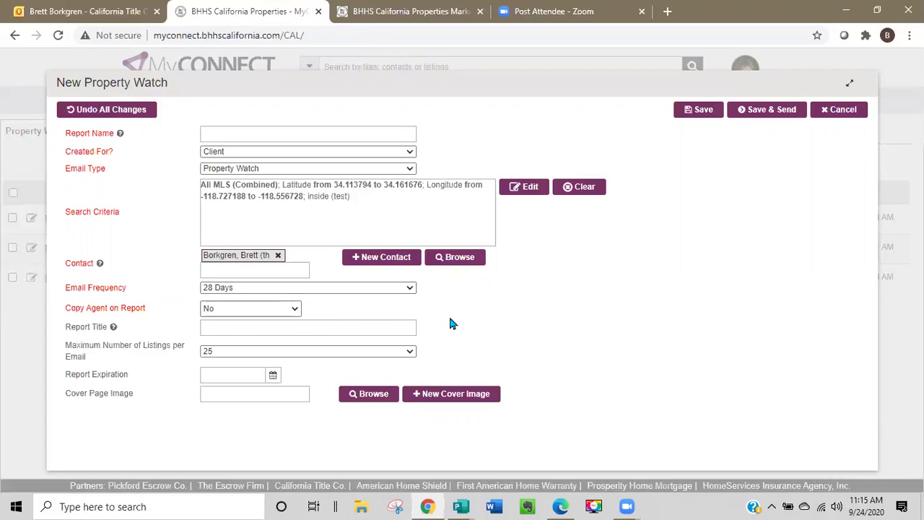
# Step: Check the choices for copying the agent, keeping No, and set the report title to "Test for zoom"
pyautogui.click(294, 311)
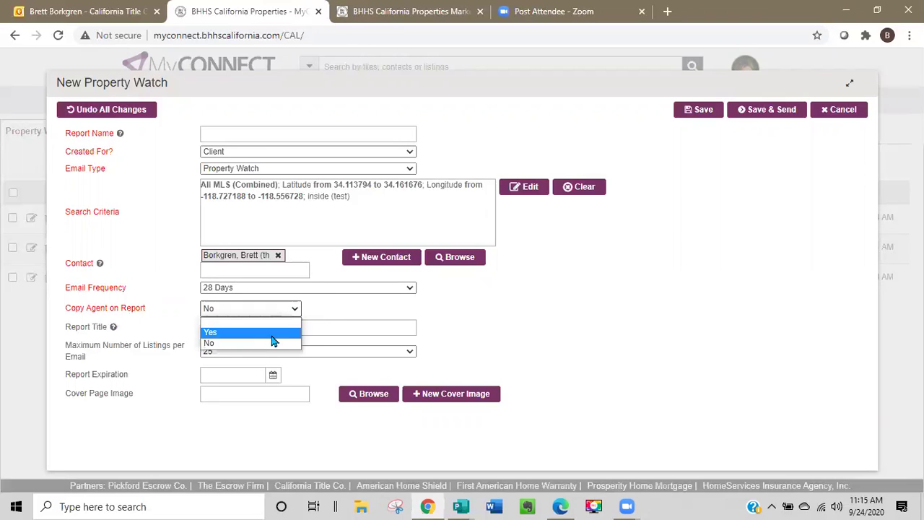
pyautogui.click(644, 286)
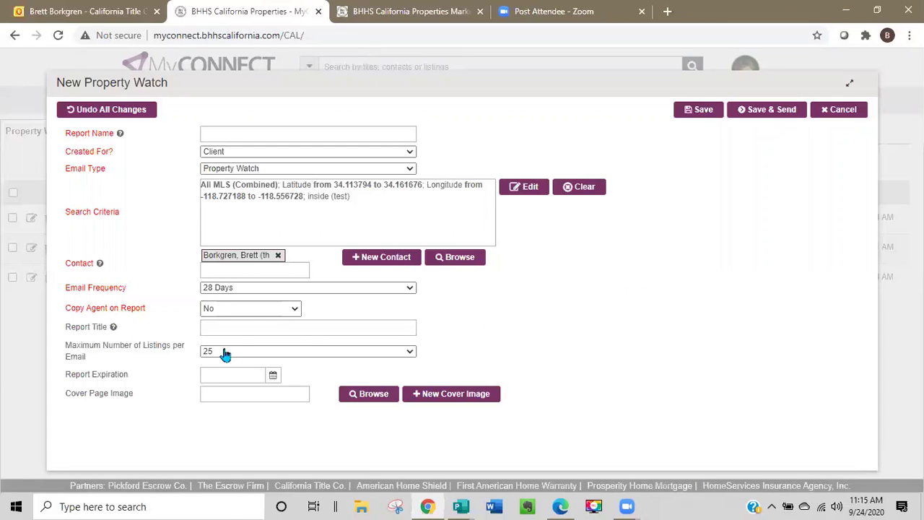
pyautogui.click(255, 326)
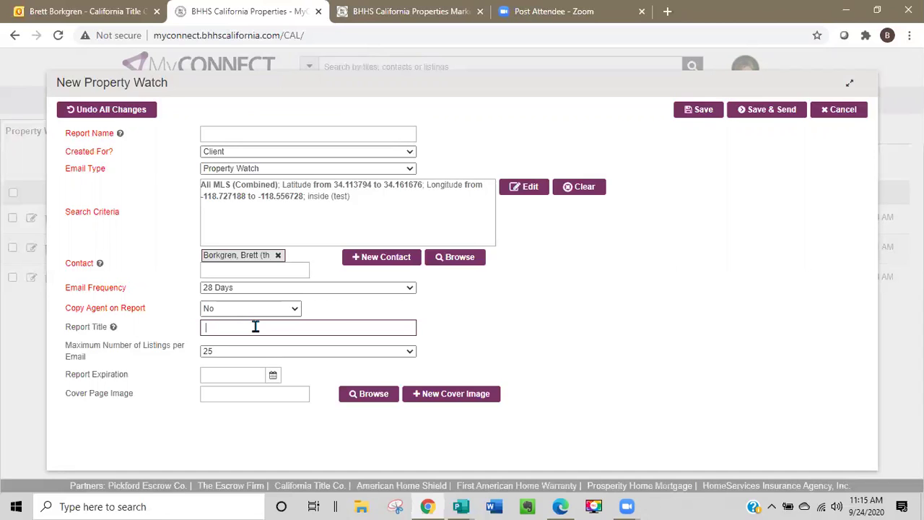
pyautogui.write('Test for zoom')
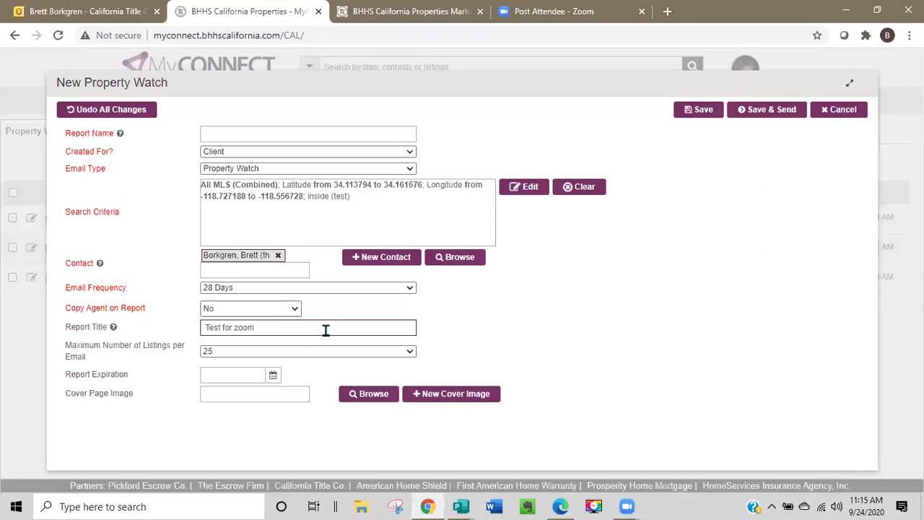
# Step: Set the maximum number of listings per email to 50 and view the report expiration calendar without choosing a date
pyautogui.click(415, 352)
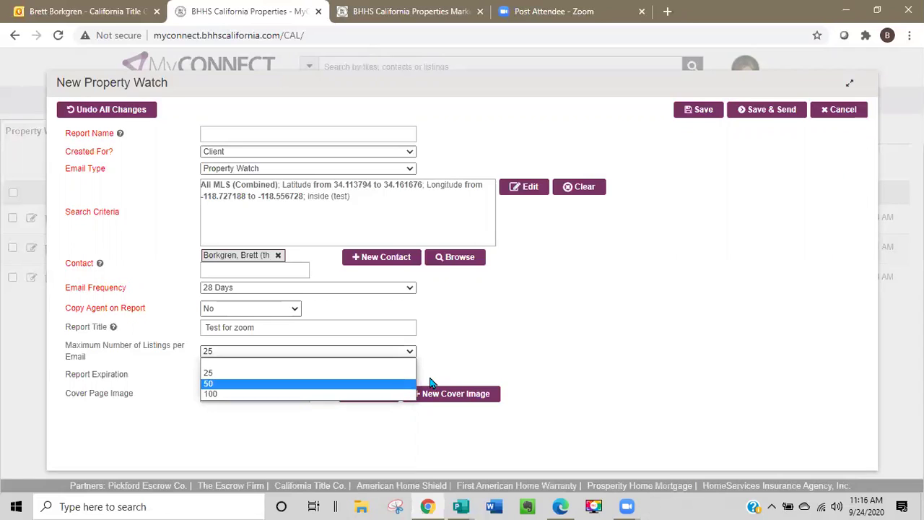
pyautogui.click(288, 383)
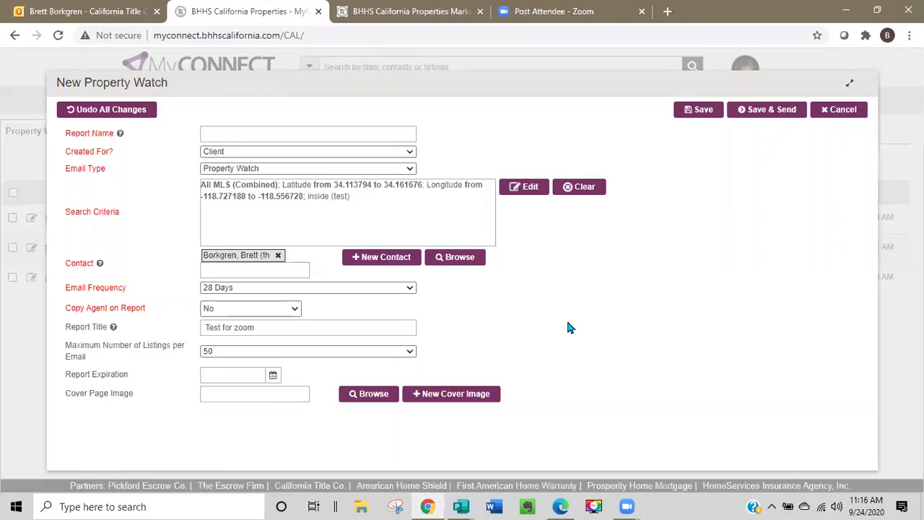
pyautogui.click(273, 376)
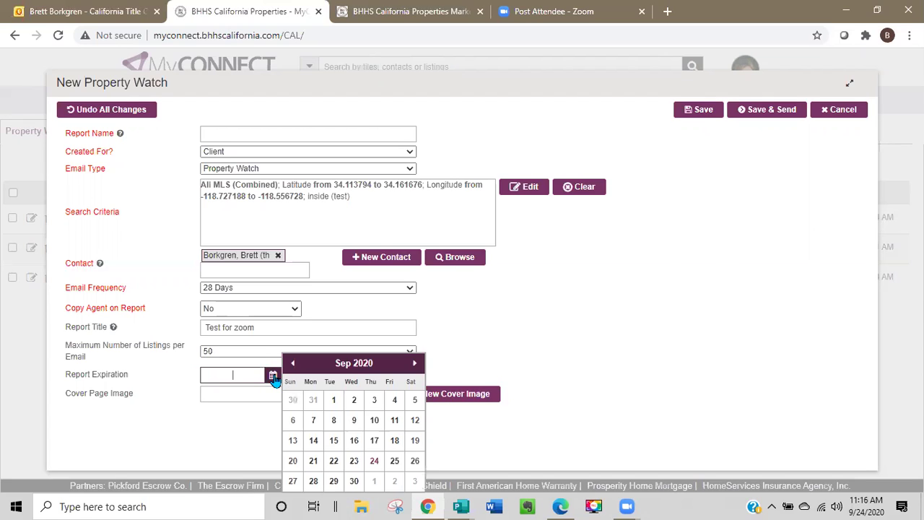
pyautogui.click(592, 346)
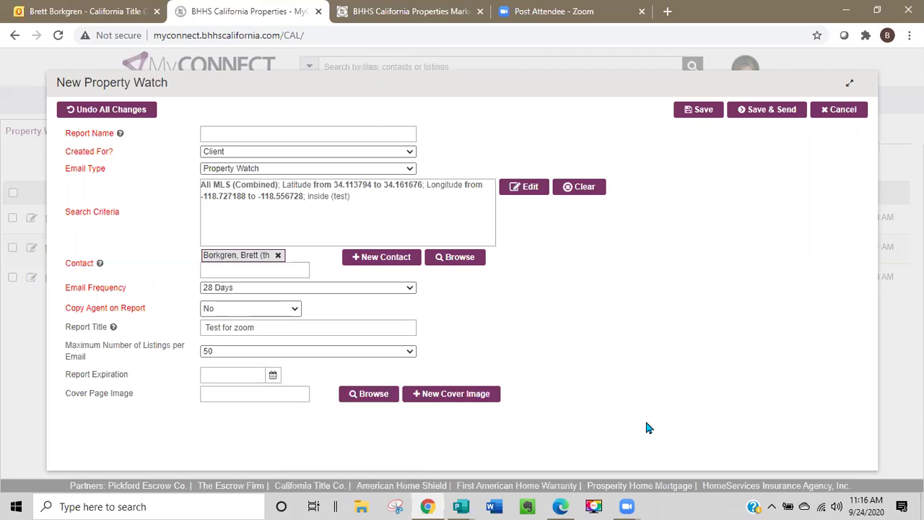
# Step: Look through the stock cover page images and the blank new cover image form without choosing or adding one
pyautogui.click(375, 401)
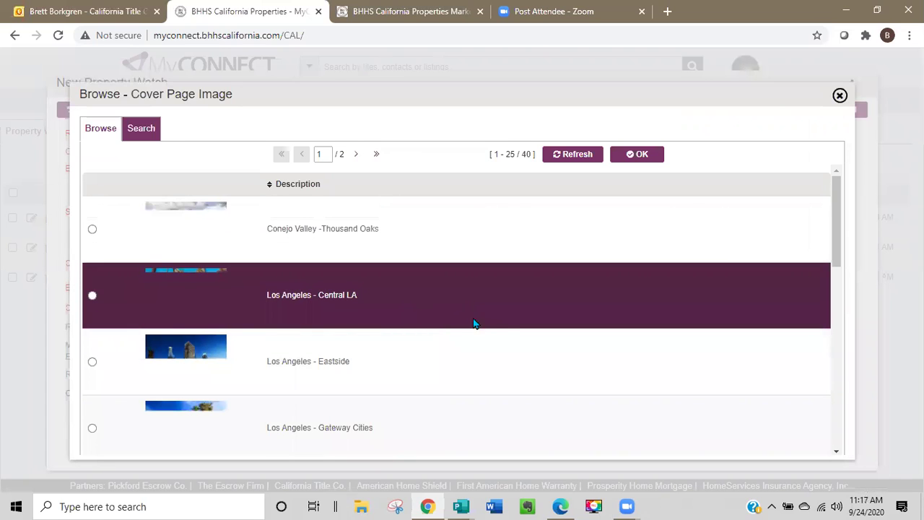
pyautogui.scroll(-1, 368, 299)
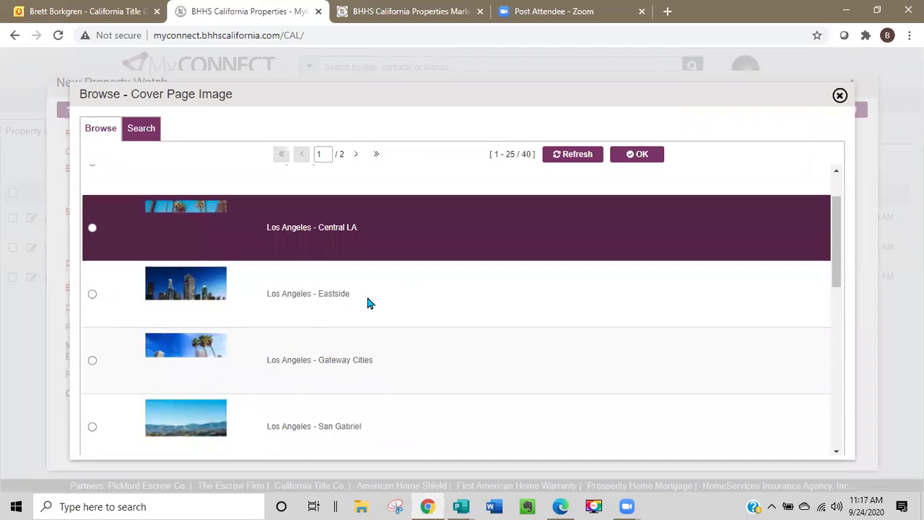
pyautogui.scroll(-2, 368, 298)
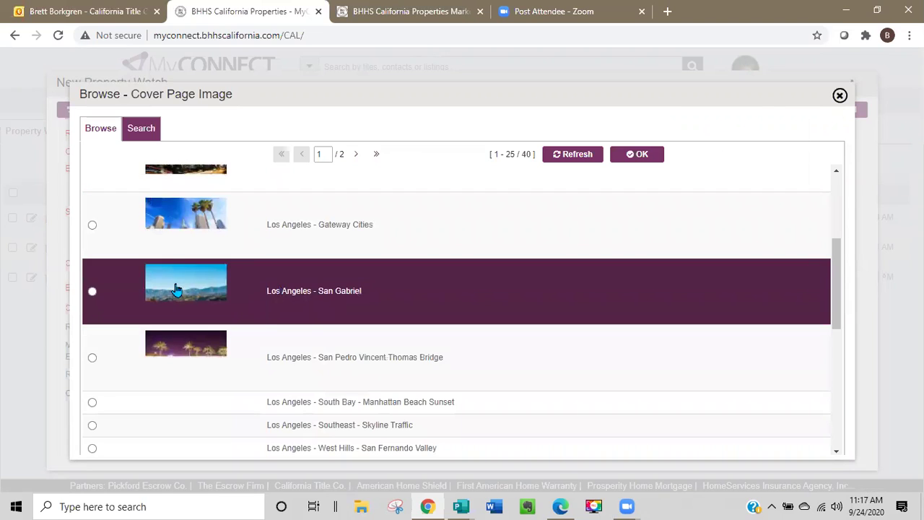
pyautogui.click(839, 98)
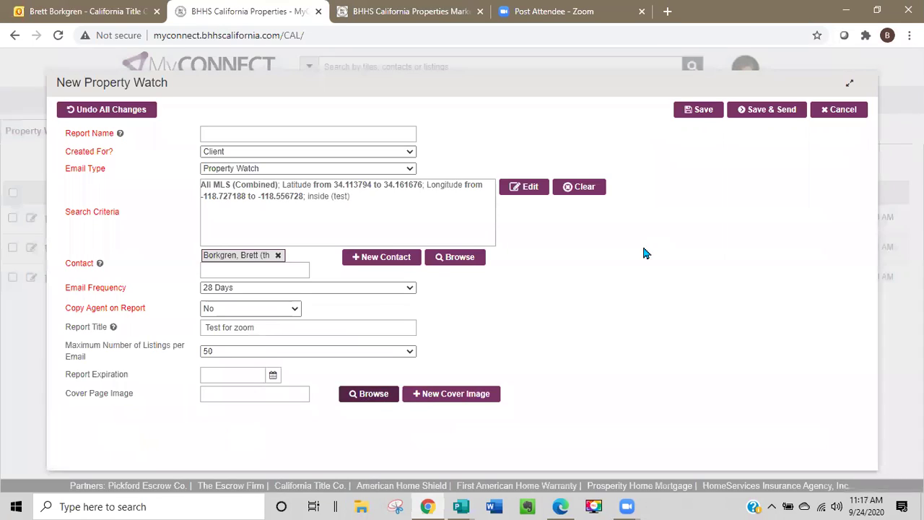
pyautogui.click(455, 395)
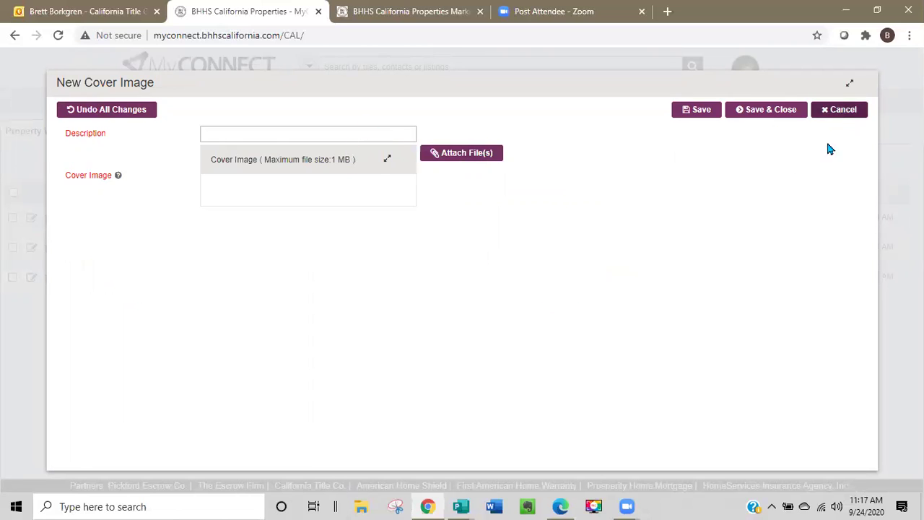
pyautogui.click(841, 111)
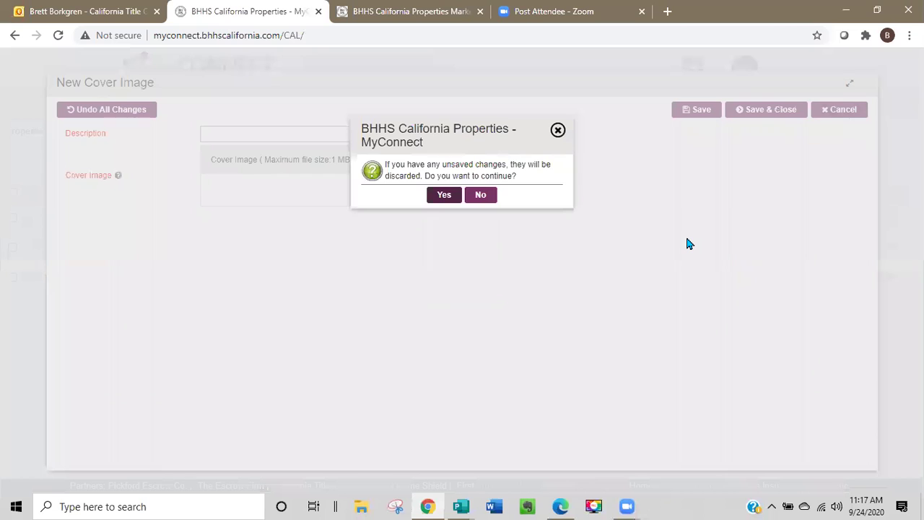
pyautogui.click(445, 195)
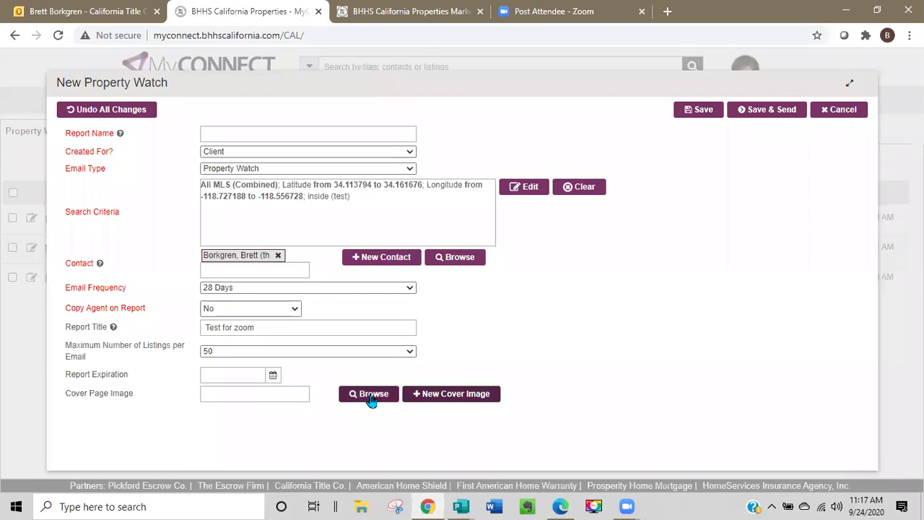
# Step: Assign the "Los Angeles - Eastside" image as the report's cover page and try to save the report
pyautogui.click(384, 396)
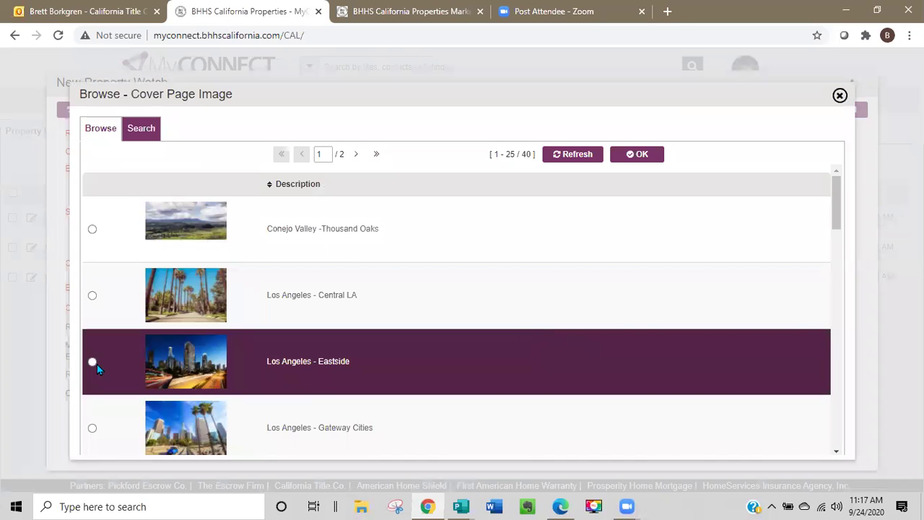
pyautogui.click(92, 363)
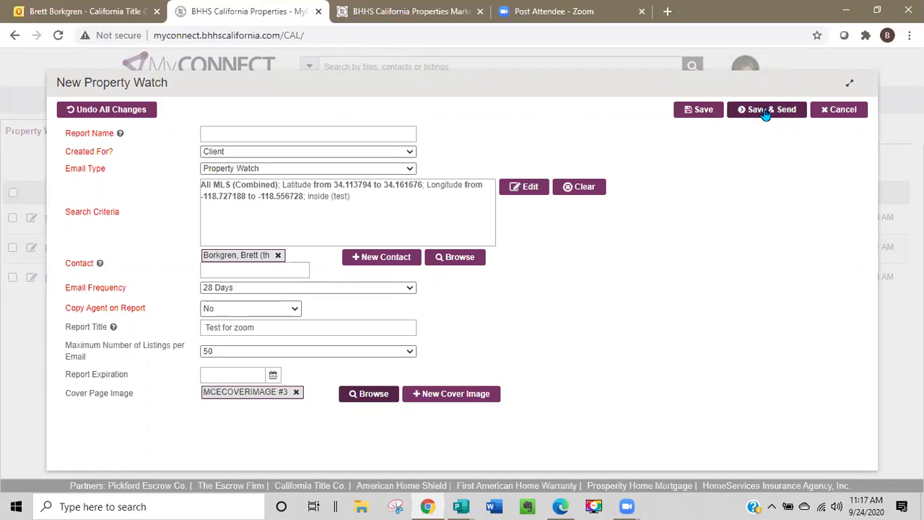
pyautogui.click(702, 114)
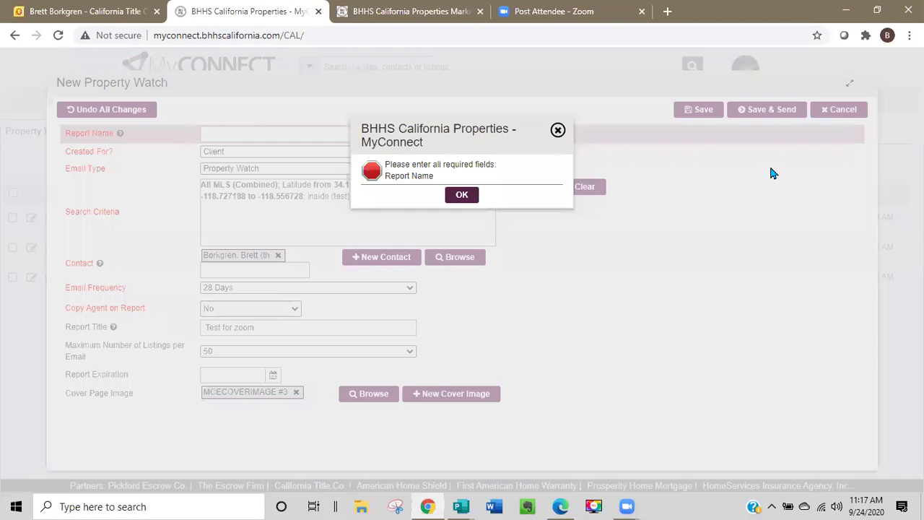
pyautogui.click(462, 196)
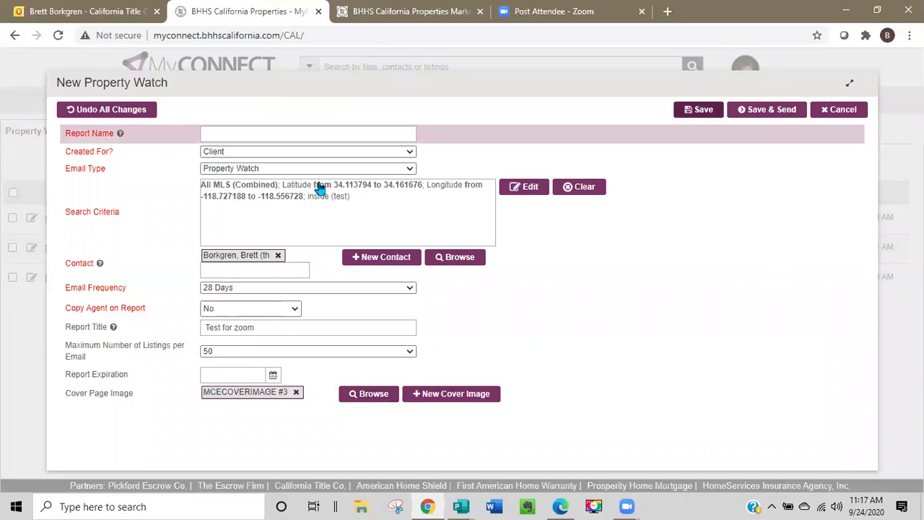
# Step: Name the report "test" and save it to generate its preview
pyautogui.click(287, 135)
pyautogui.write('test')
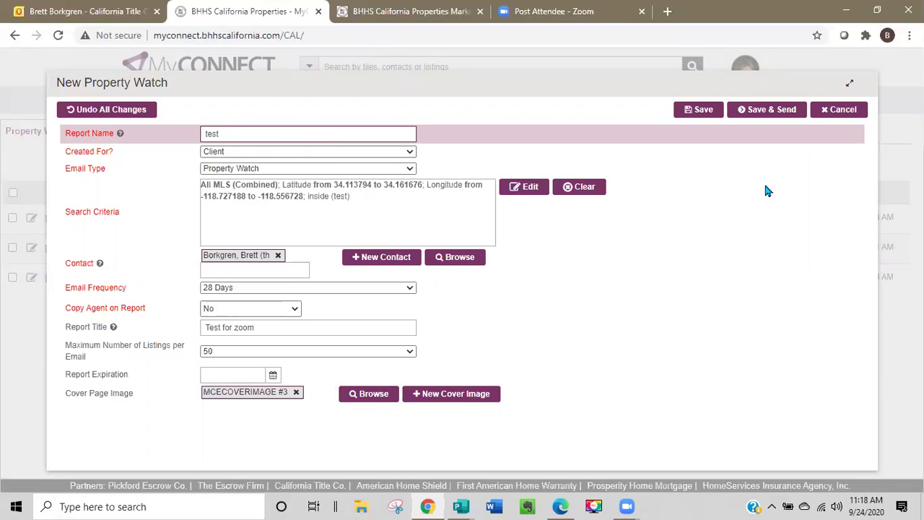
pyautogui.click(703, 116)
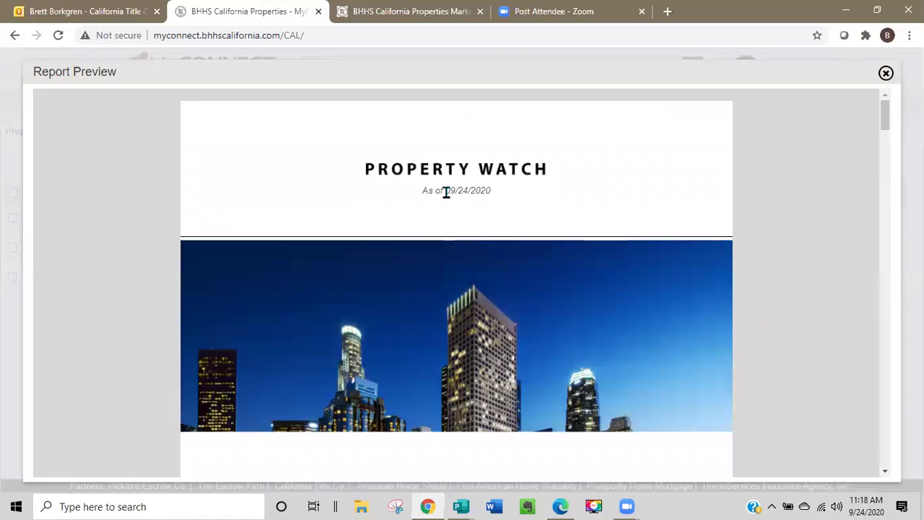
# Step: Examine the cover page, introductory letter and agent contact section in the Property Watch report preview
pyautogui.scroll(-1, 551, 268)
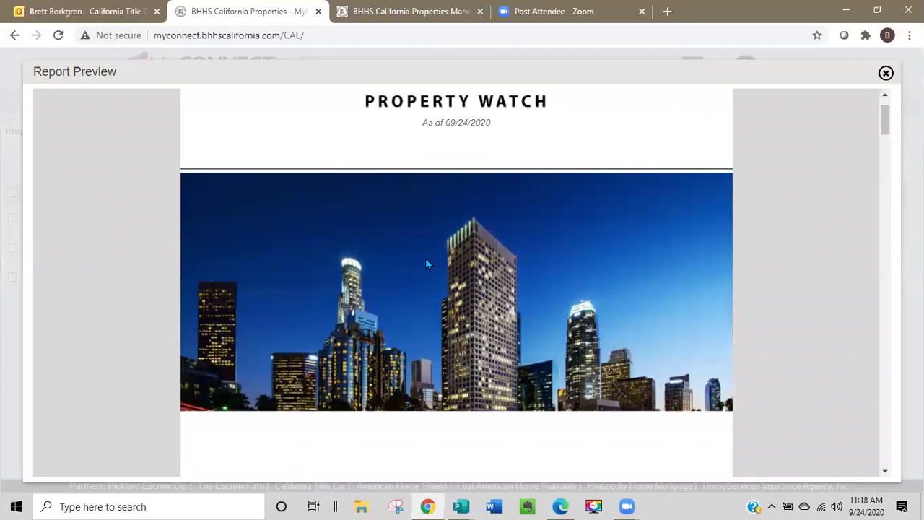
pyautogui.scroll(-2, 407, 279)
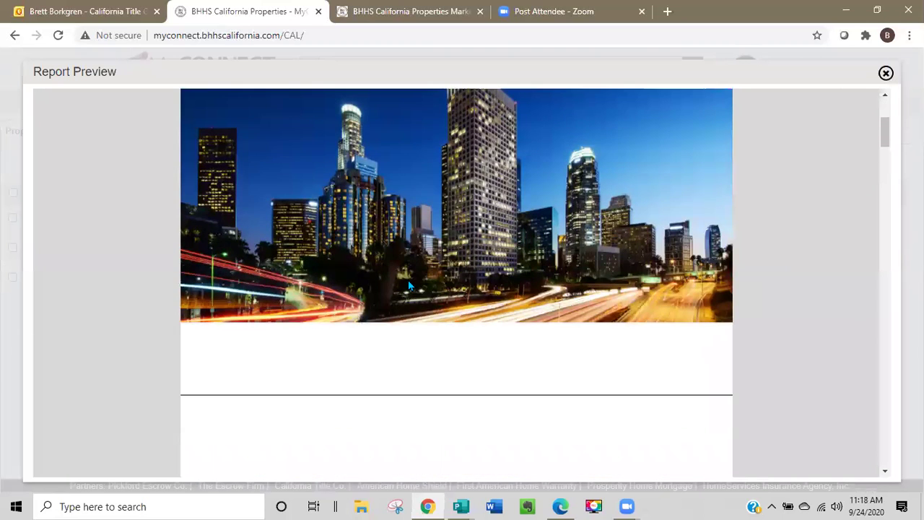
pyautogui.scroll(-6, 408, 286)
pyautogui.scroll(-2, 431, 303)
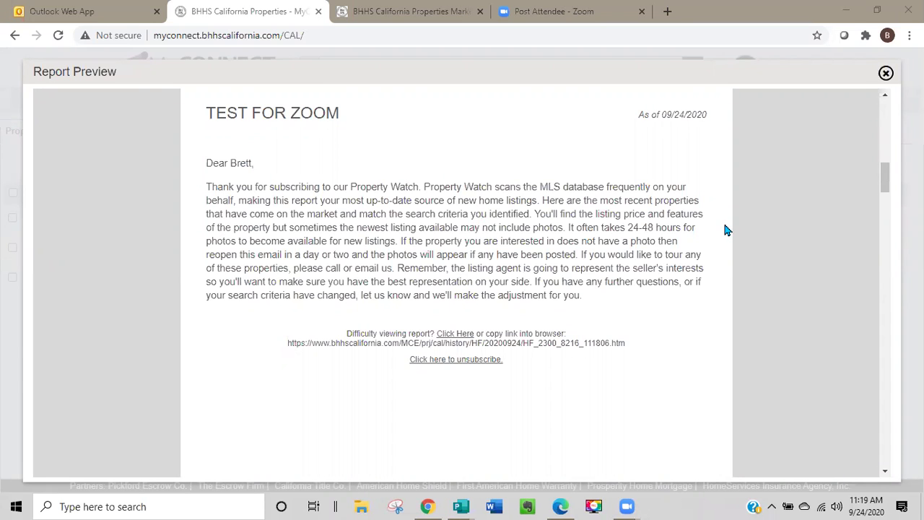
pyautogui.scroll(-3, 726, 225)
pyautogui.scroll(-3, 728, 228)
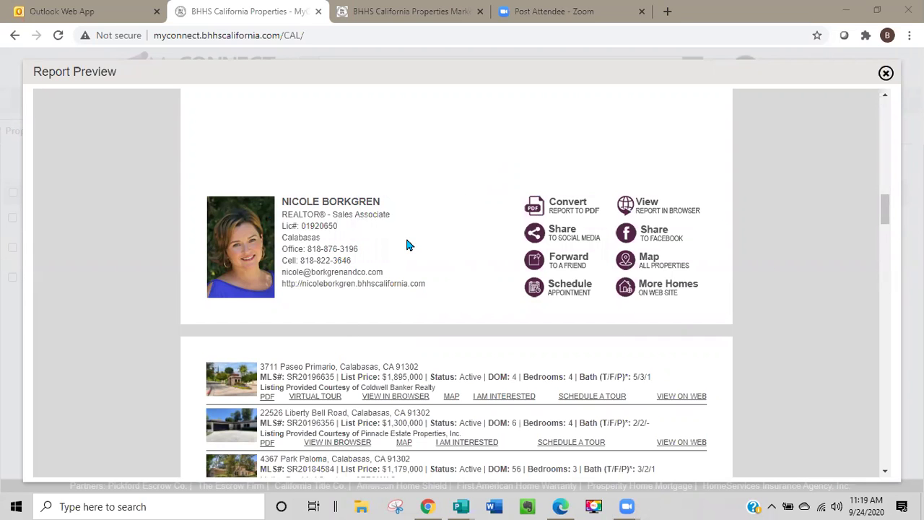
# Step: Read through the property listings in the report preview down to its end and return to the cover page
pyautogui.scroll(-3, 407, 246)
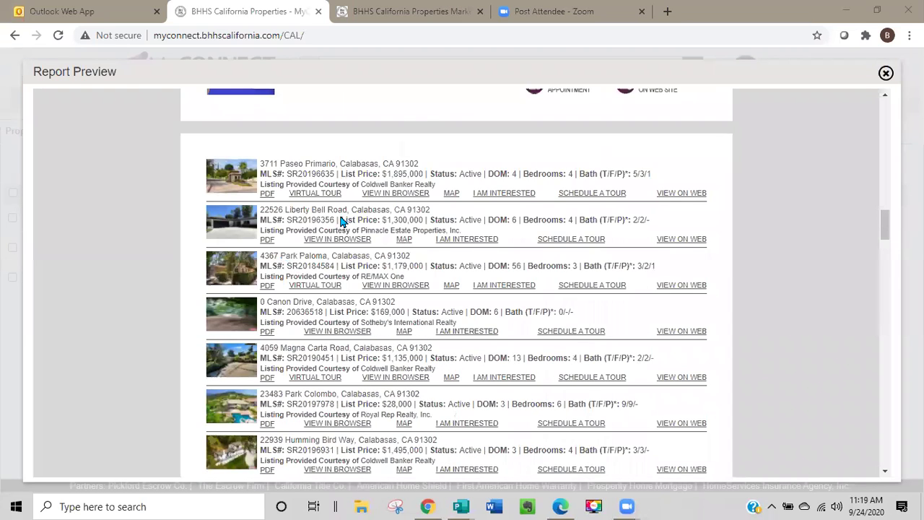
pyautogui.scroll(-2, 342, 222)
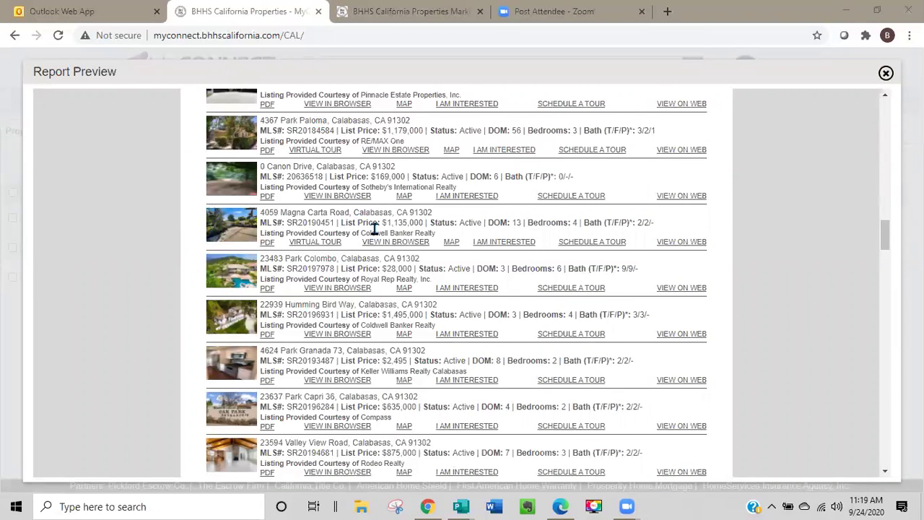
pyautogui.scroll(1, 375, 228)
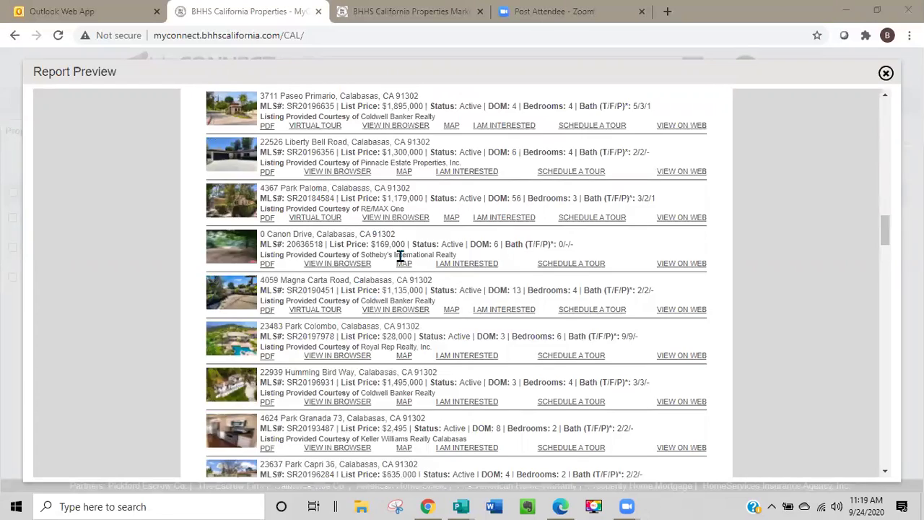
pyautogui.scroll(-2, 400, 257)
pyautogui.scroll(-1, 400, 257)
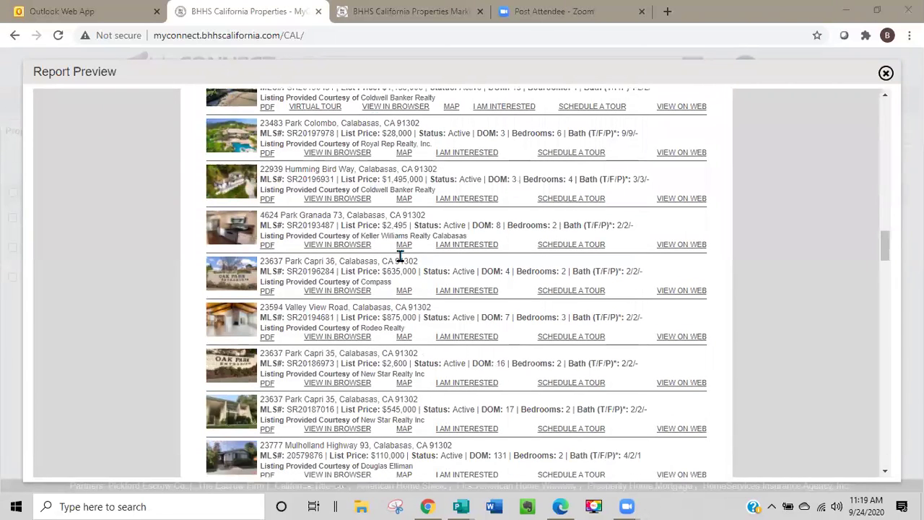
pyautogui.scroll(-1, 401, 256)
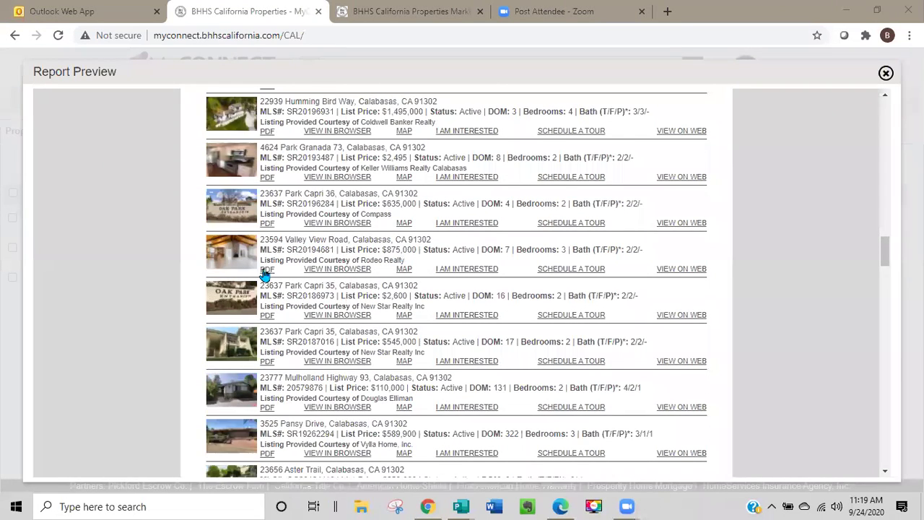
pyautogui.scroll(-2, 264, 275)
pyautogui.scroll(-5, 363, 268)
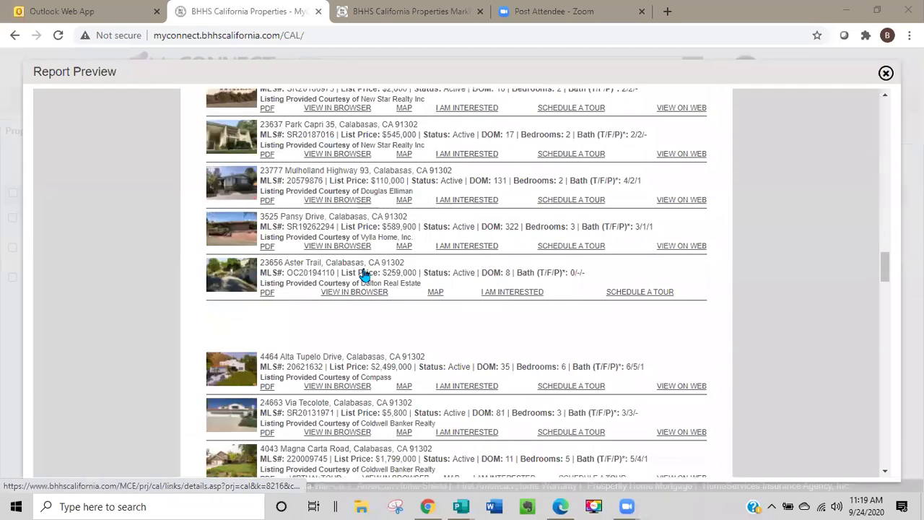
pyautogui.scroll(-2, 365, 275)
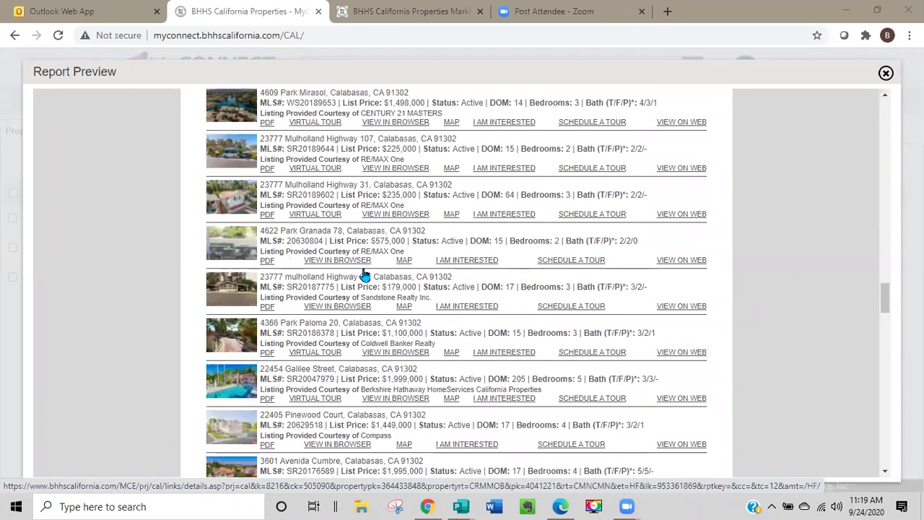
pyautogui.scroll(-3, 369, 274)
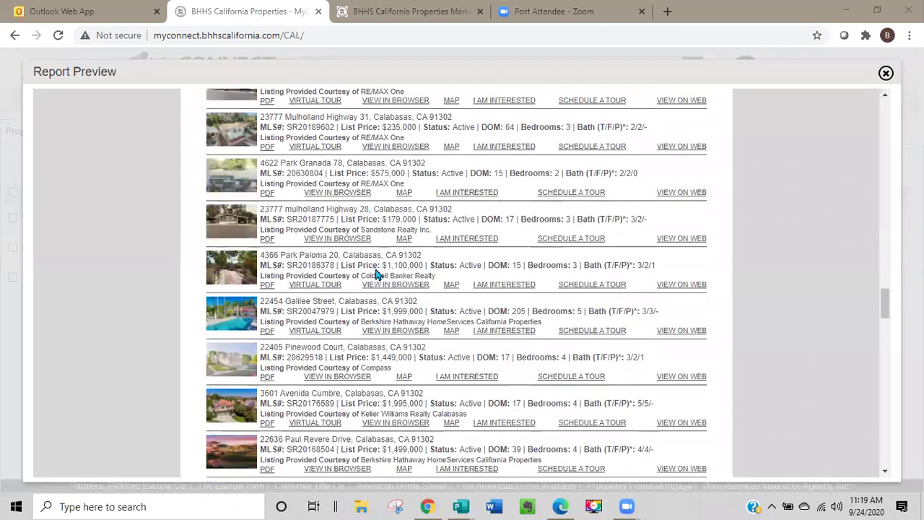
pyautogui.scroll(-5, 375, 273)
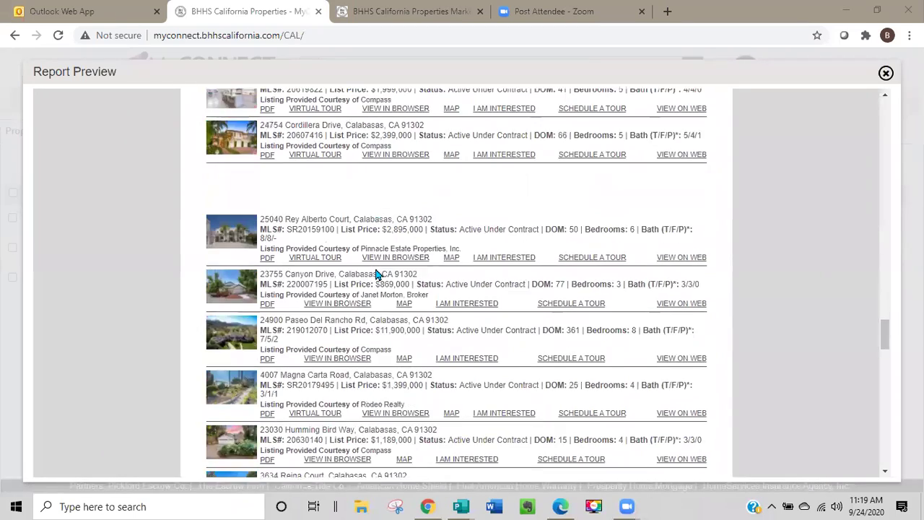
pyautogui.scroll(-4, 375, 273)
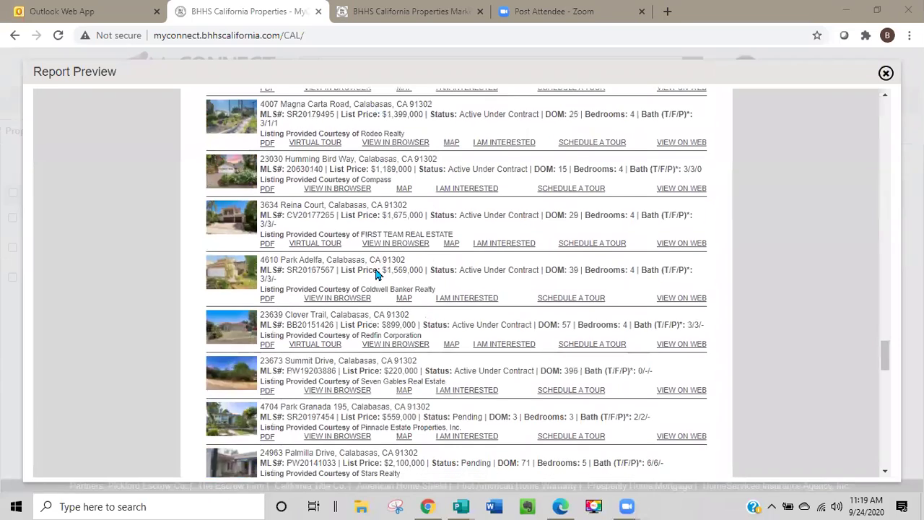
pyautogui.scroll(-6, 375, 274)
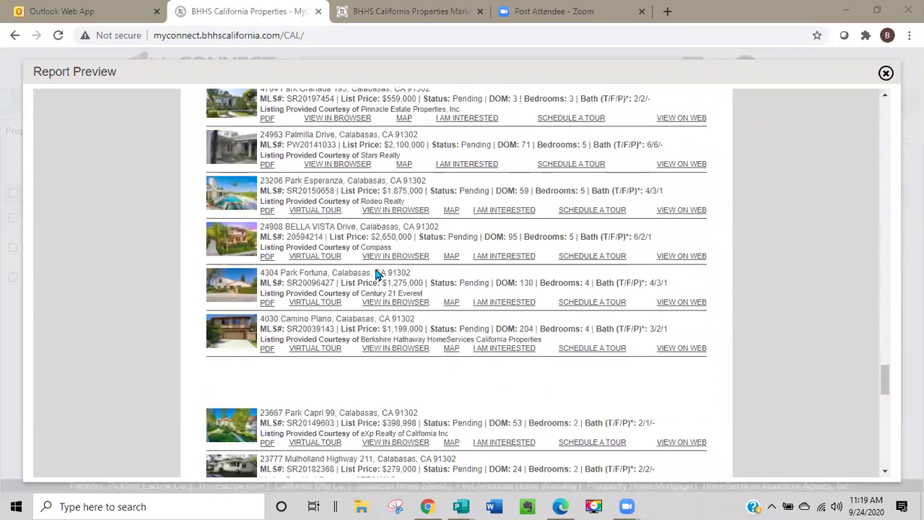
pyautogui.scroll(-6, 375, 274)
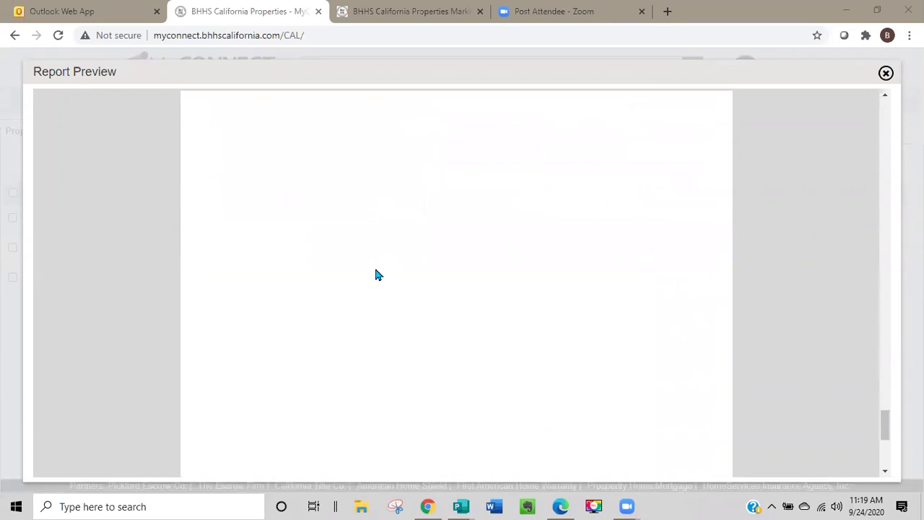
pyautogui.scroll(15, 375, 274)
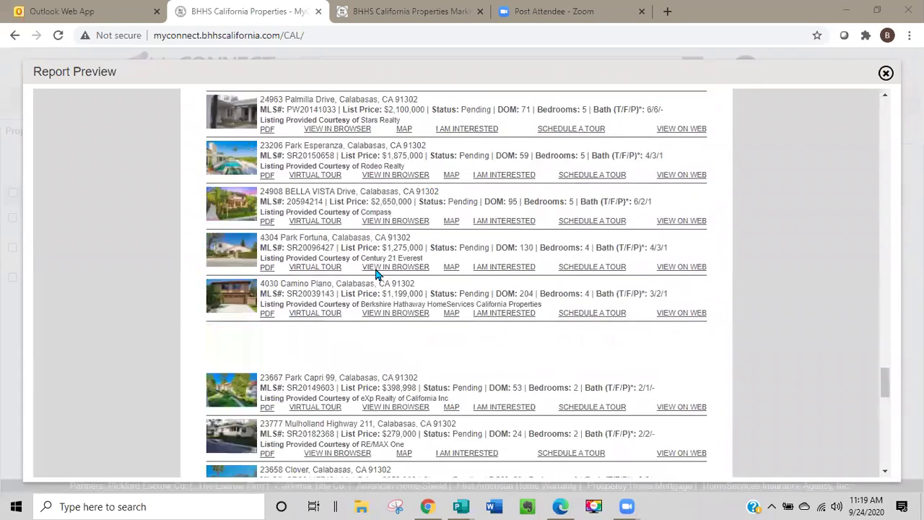
pyautogui.scroll(15, 376, 274)
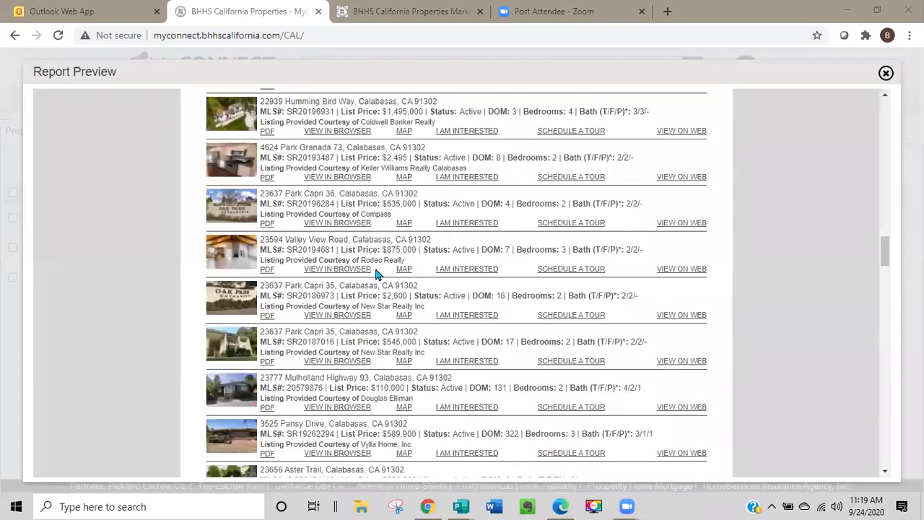
pyautogui.scroll(15, 376, 273)
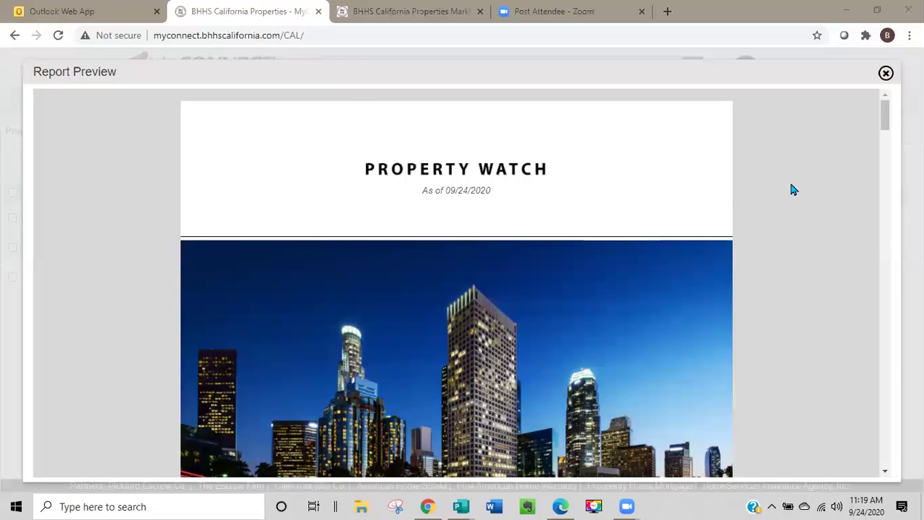
# Step: Close the report preview and cancel the new Property Watch form, discarding its unsaved changes
pyautogui.click(885, 74)
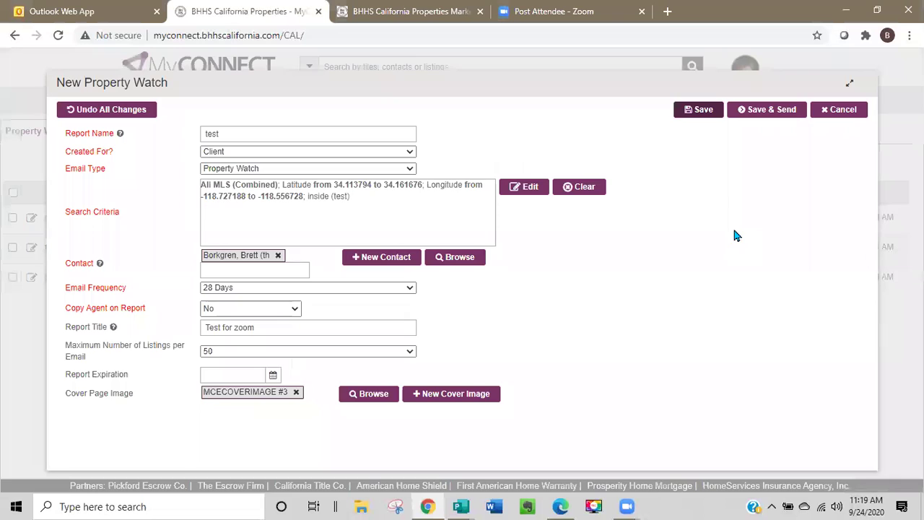
pyautogui.click(840, 110)
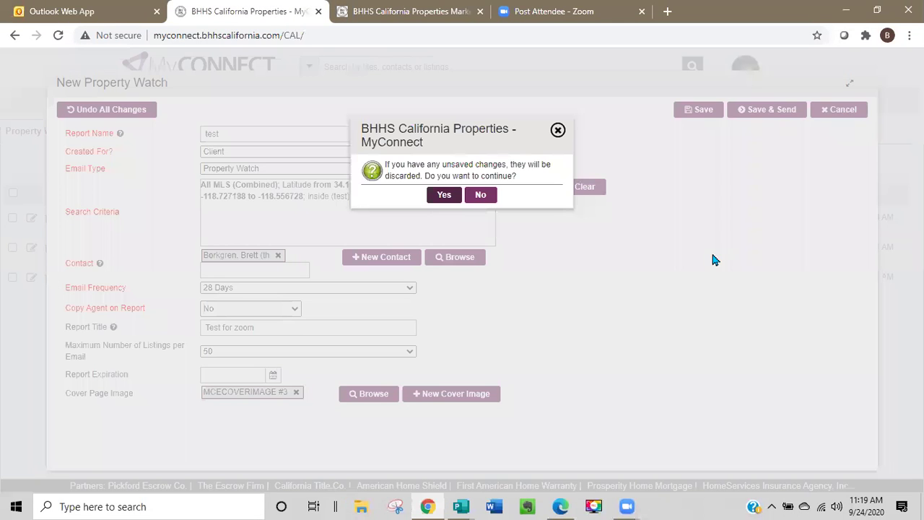
pyautogui.click(441, 196)
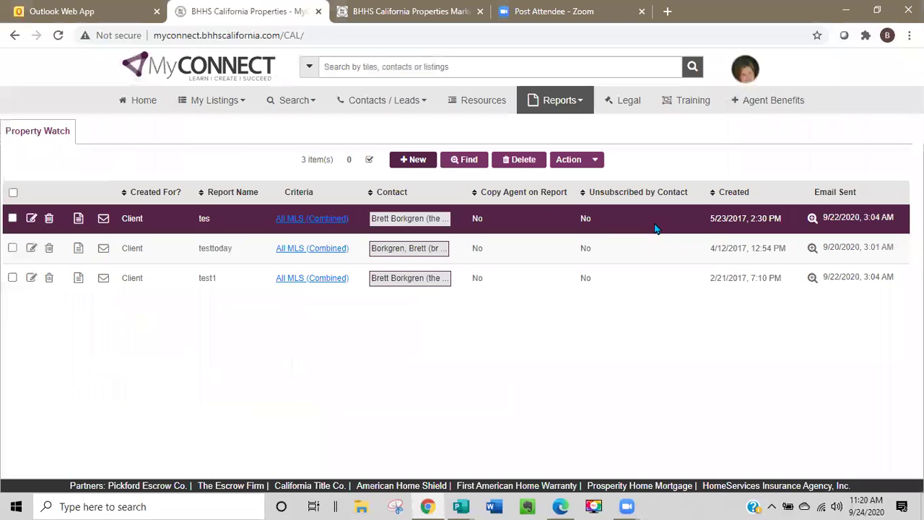
# Step: Go to the Property Value Estimate reports and preview the report named test2
pyautogui.click(575, 102)
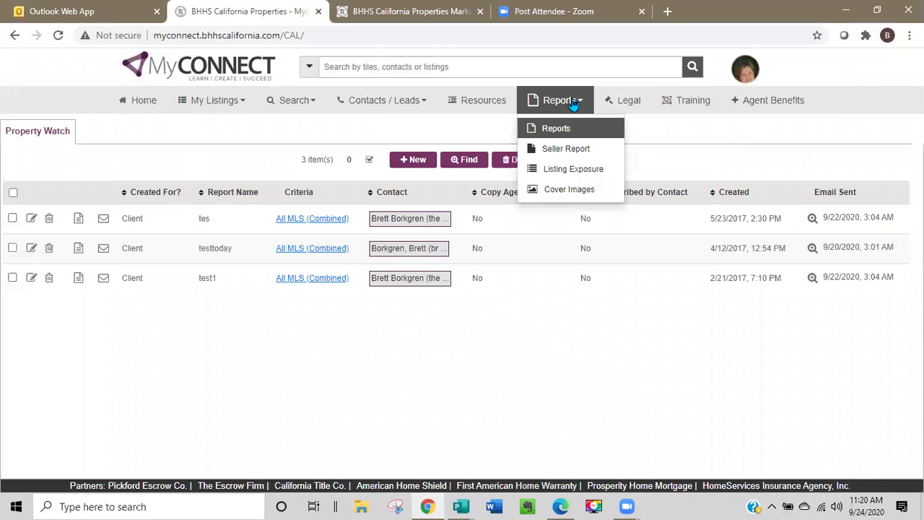
pyautogui.click(552, 132)
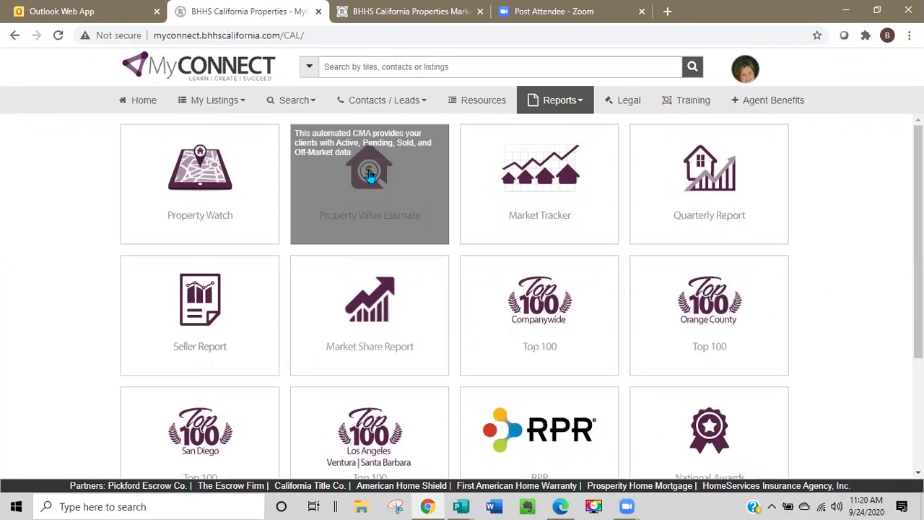
pyautogui.click(447, 216)
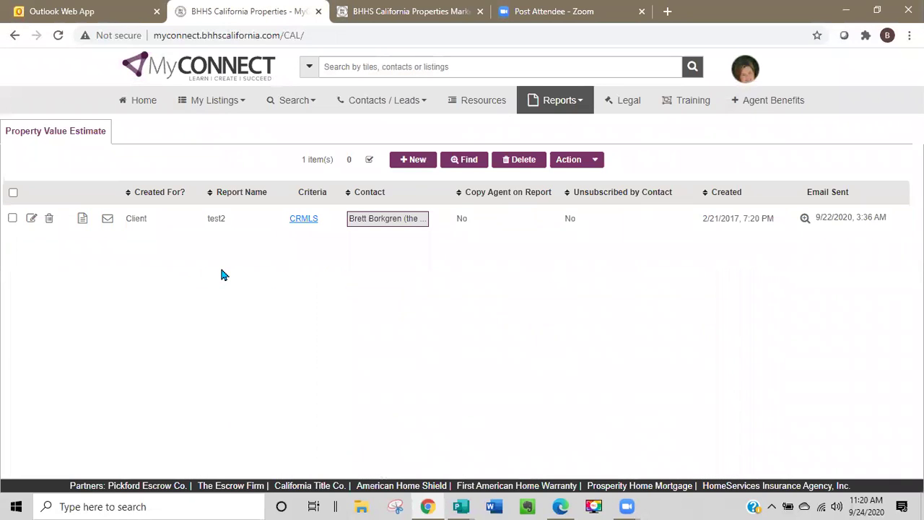
pyautogui.click(82, 219)
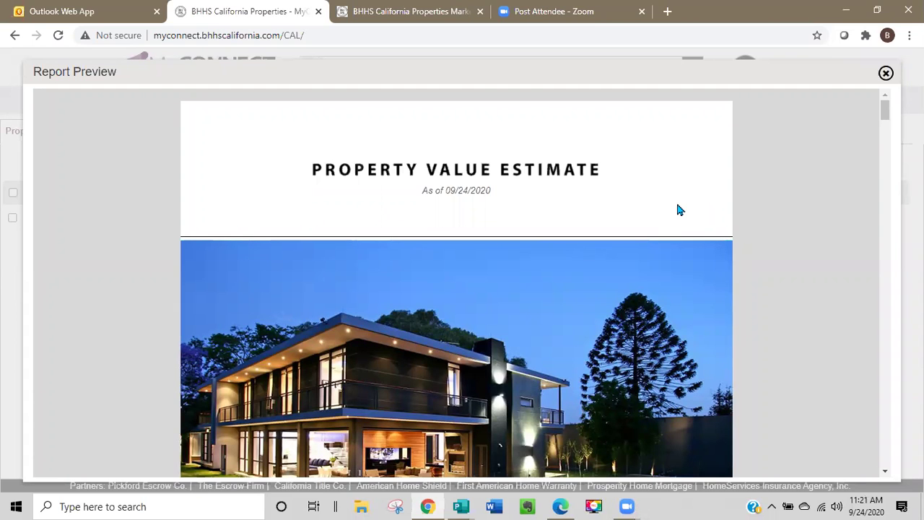
# Step: Examine the cover page and introductory letter in the Property Value Estimate report preview
pyautogui.scroll(-1, 693, 175)
pyautogui.scroll(1, 697, 179)
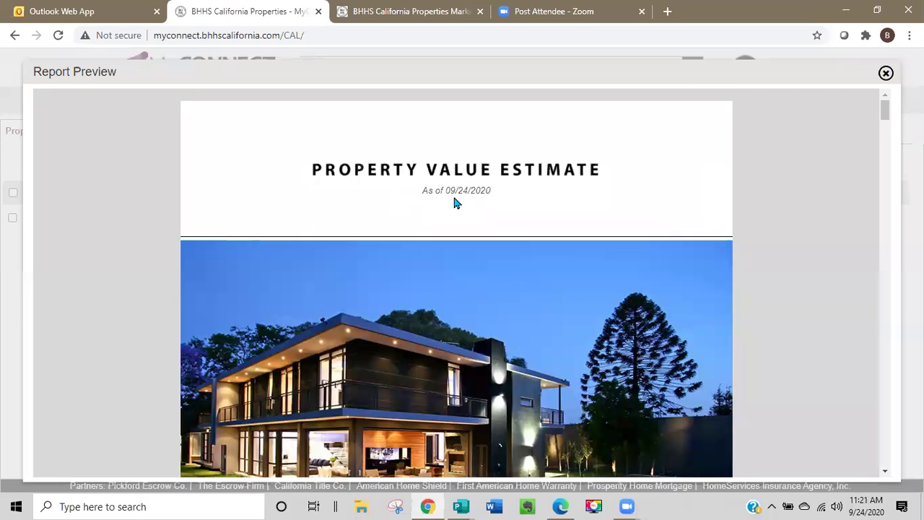
pyautogui.scroll(-4, 462, 194)
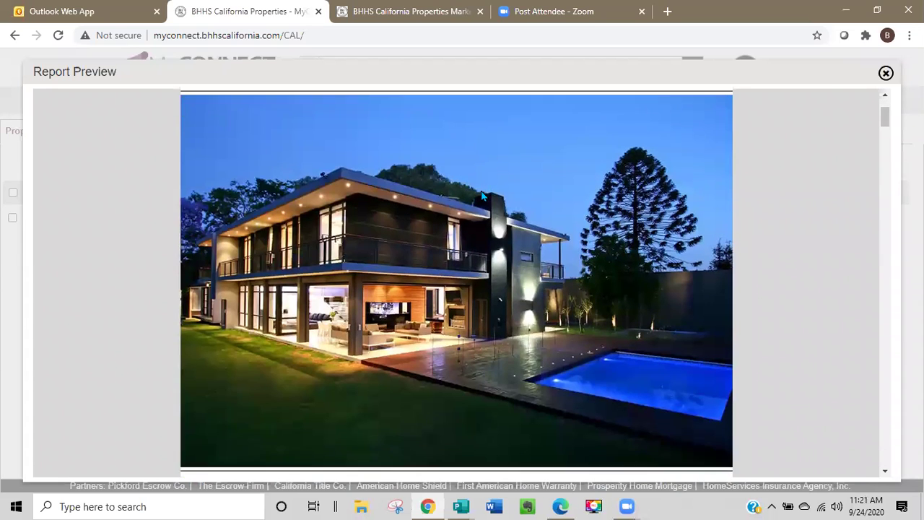
pyautogui.scroll(-15, 482, 195)
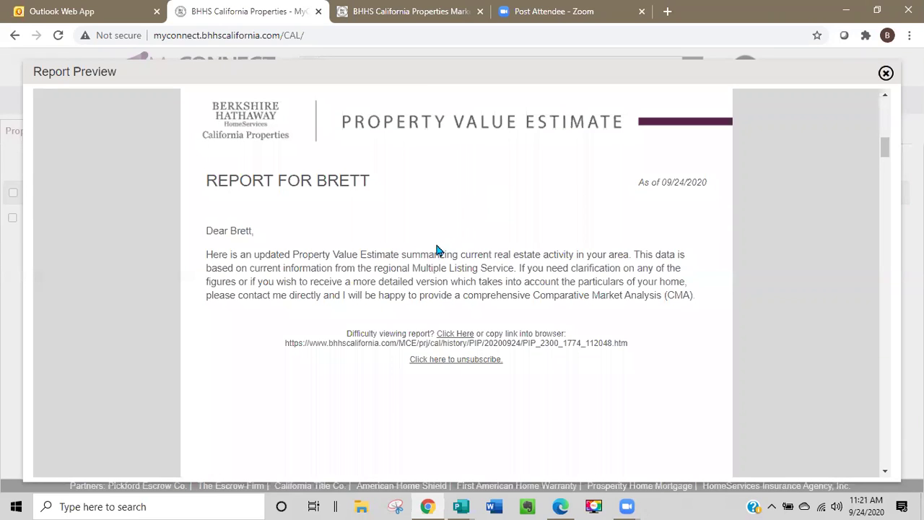
pyautogui.scroll(-10, 536, 254)
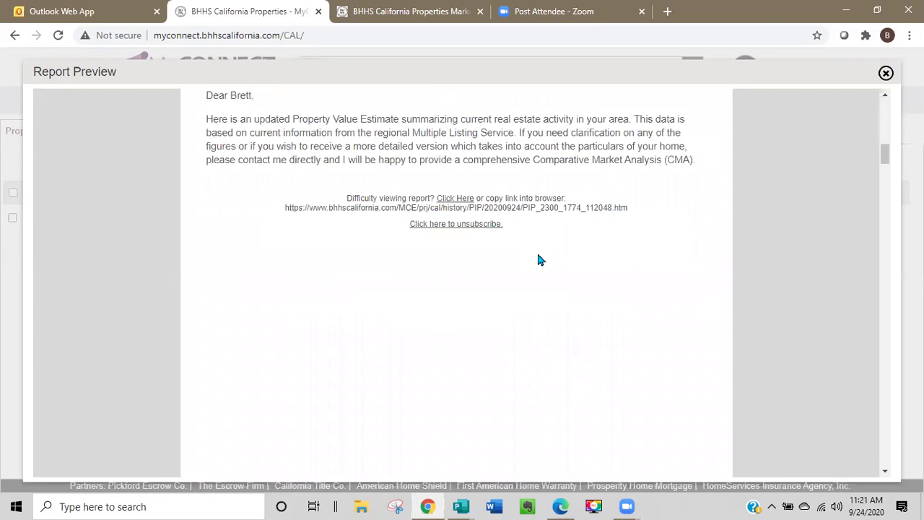
pyautogui.scroll(-3, 548, 259)
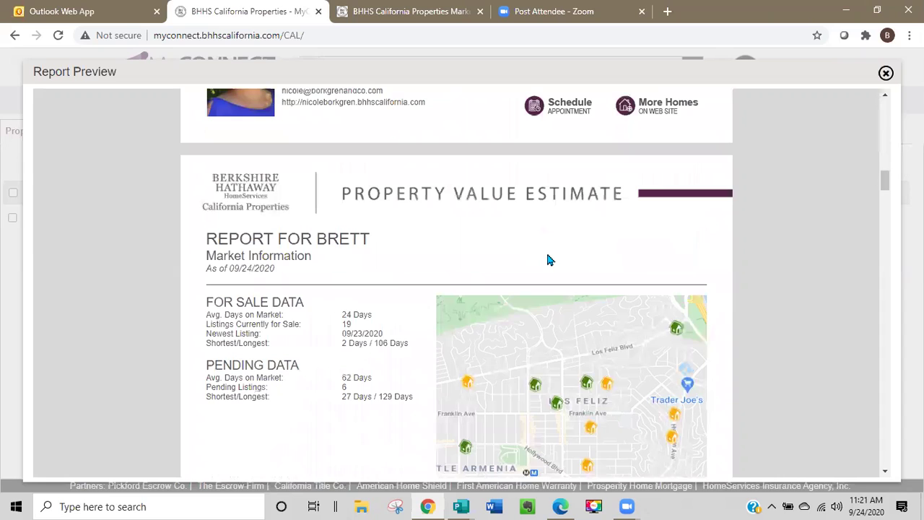
# Step: Read the for-sale and pending data, map, automated market value and the price trend, properties and days-on-market charts down to the Market Summary
pyautogui.scroll(-1, 732, 256)
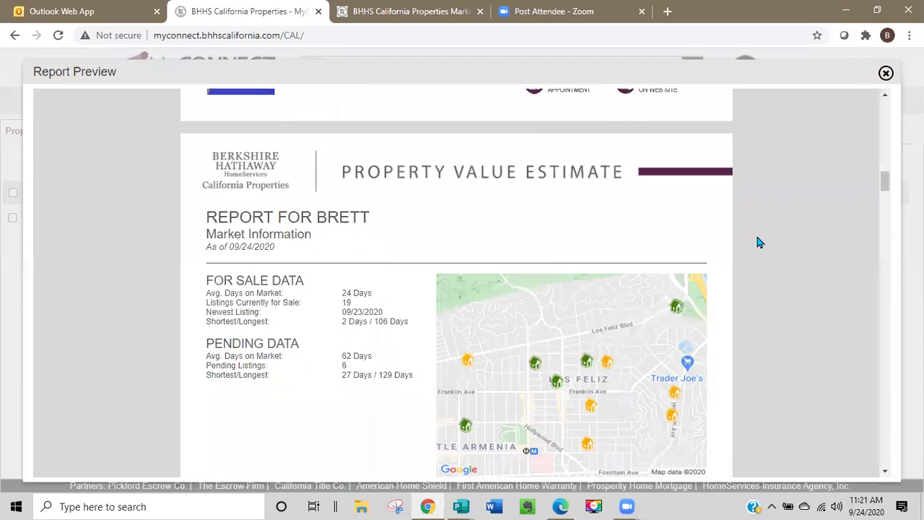
pyautogui.scroll(-2, 618, 193)
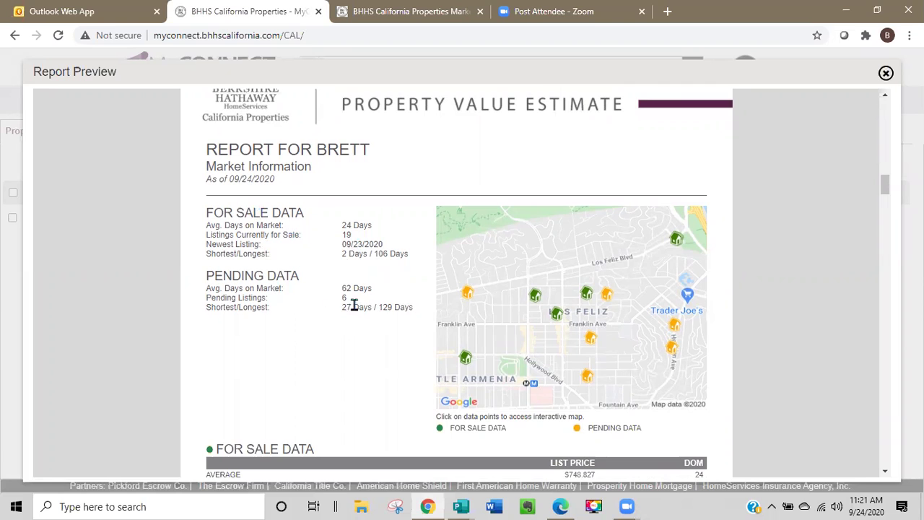
pyautogui.scroll(-1, 343, 318)
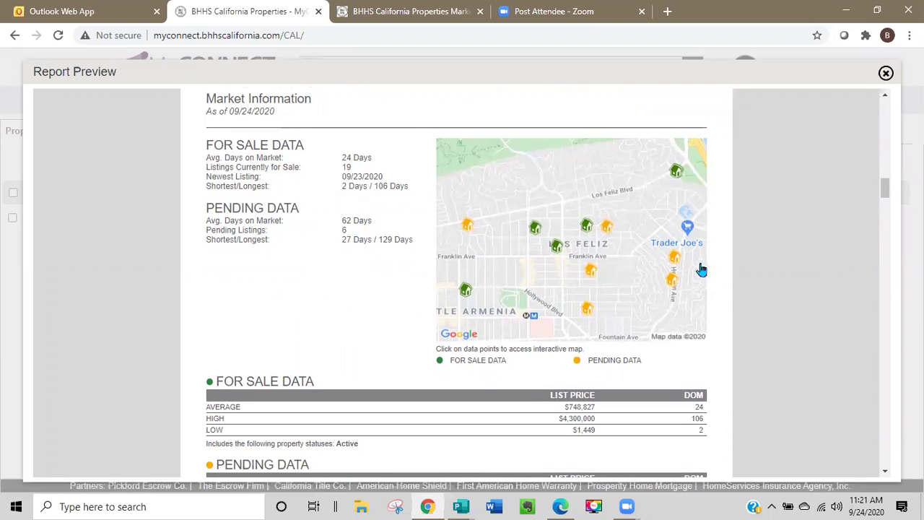
pyautogui.scroll(-1, 740, 292)
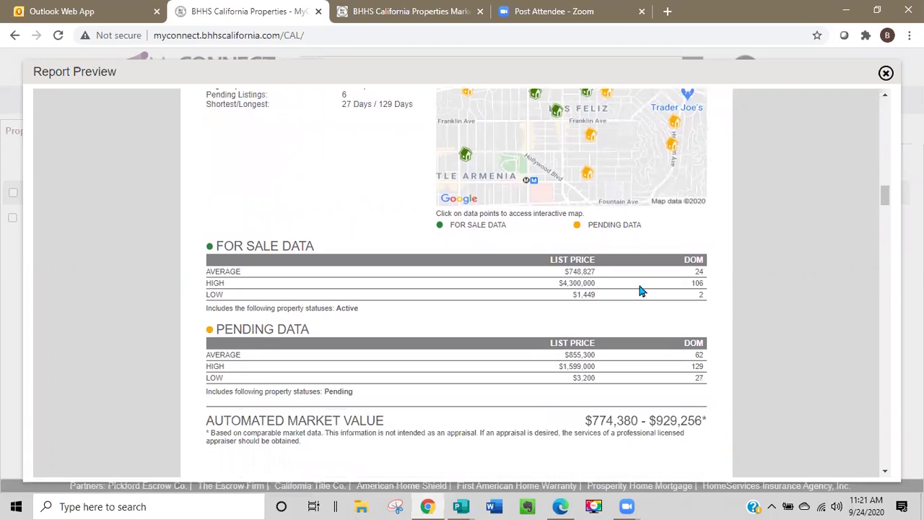
pyautogui.scroll(-1, 376, 276)
pyautogui.scroll(-5, 376, 277)
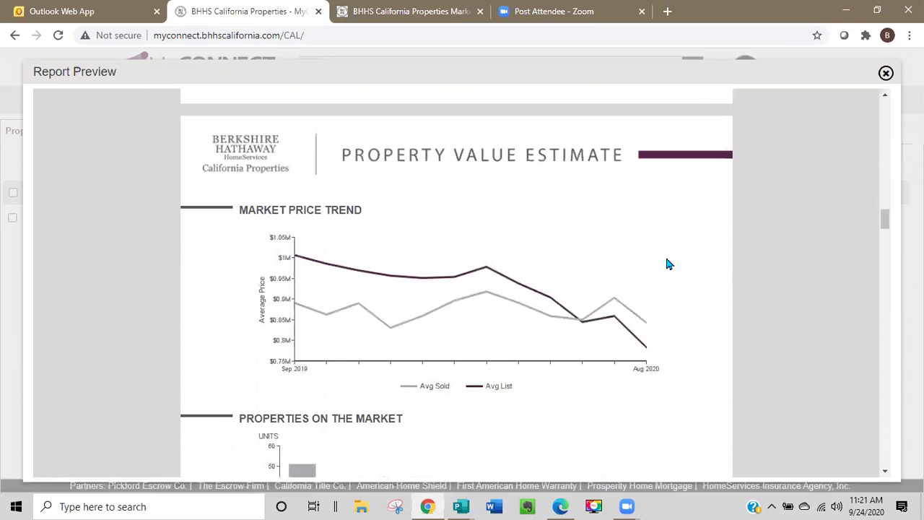
pyautogui.scroll(-1, 669, 253)
pyautogui.scroll(-2, 685, 260)
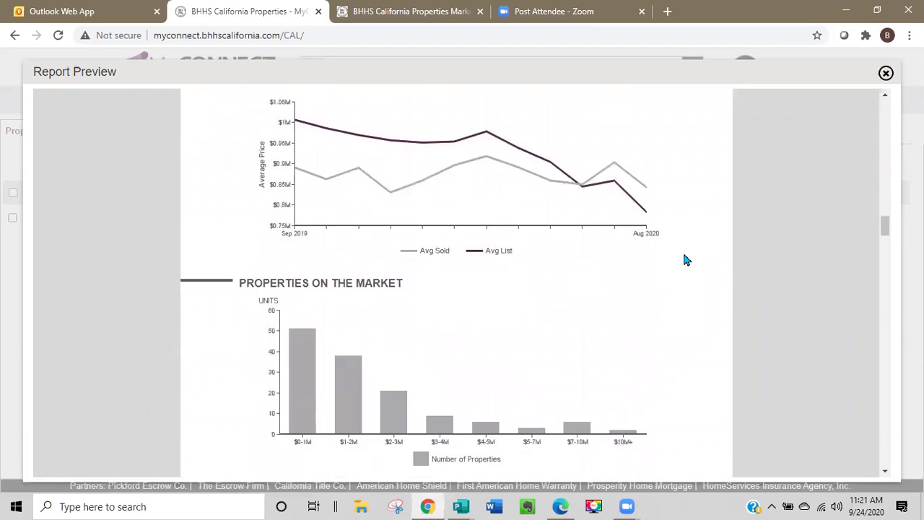
pyautogui.scroll(-1, 685, 260)
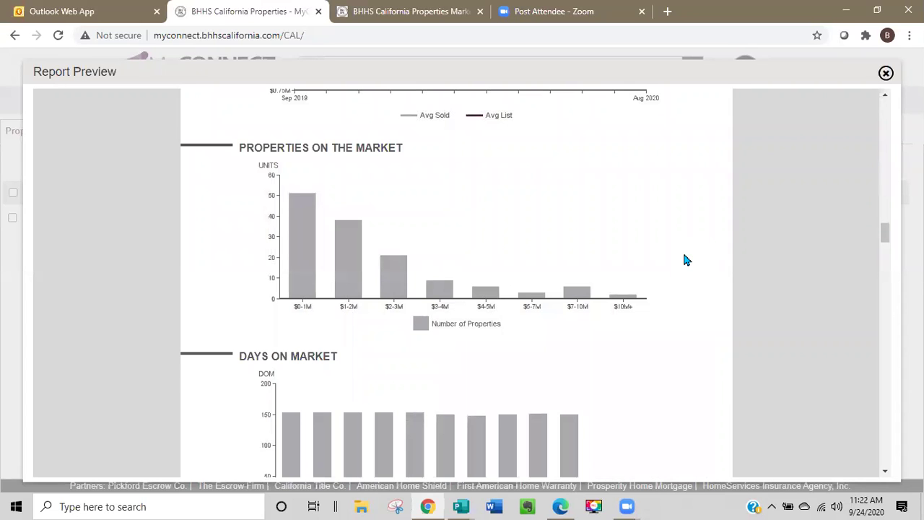
pyautogui.scroll(-3, 686, 259)
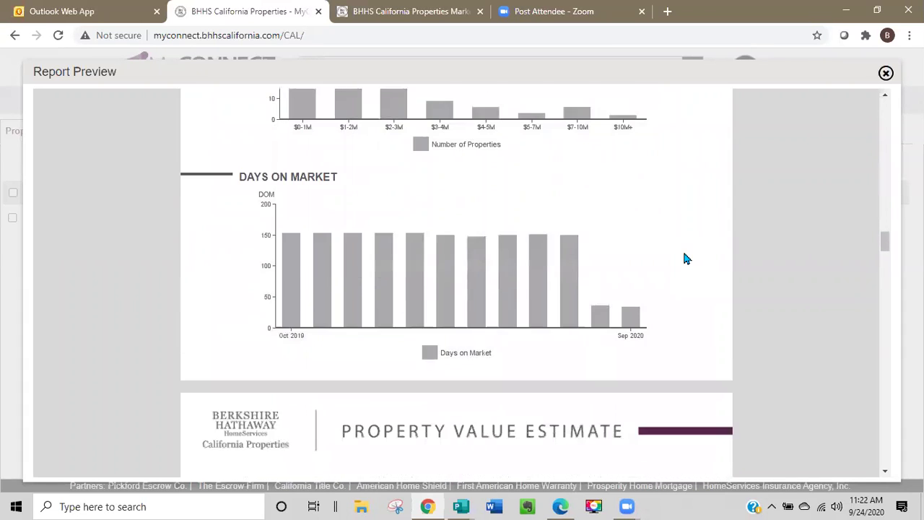
pyautogui.scroll(-3, 686, 259)
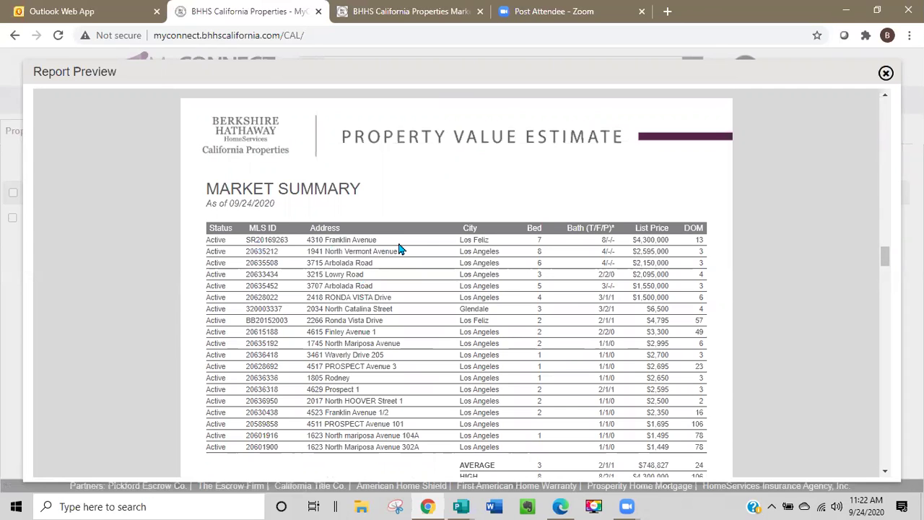
# Step: View the property map of the first active listing in the Market Summary, then return to the report preview
pyautogui.click(353, 241)
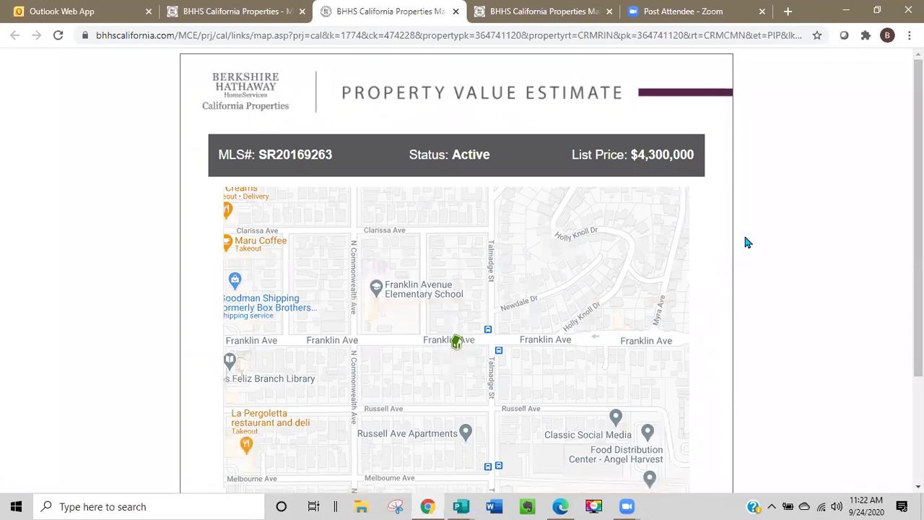
pyautogui.scroll(-3, 747, 242)
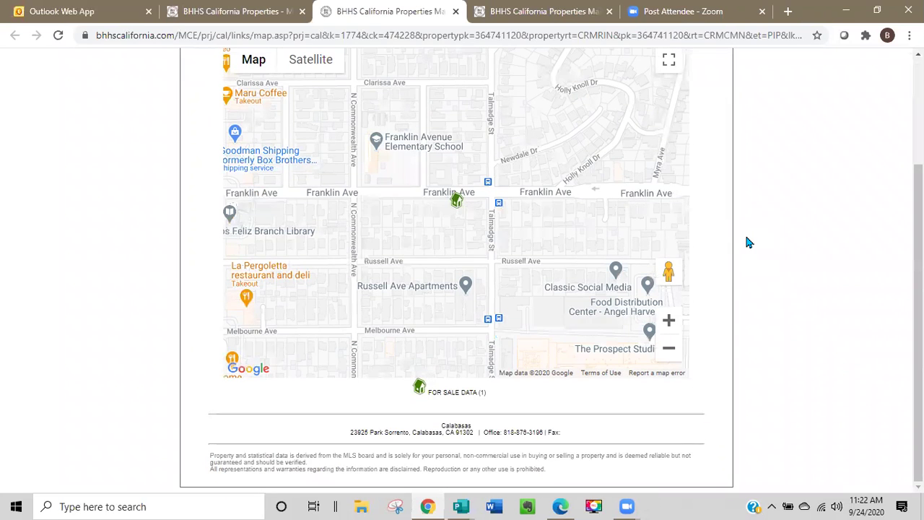
pyautogui.scroll(3, 747, 243)
pyautogui.click(238, 10)
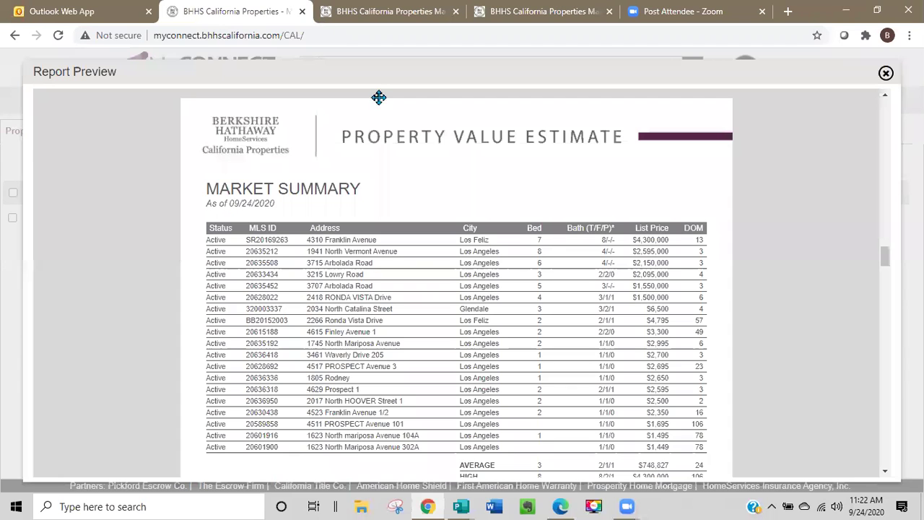
# Step: Browse the property entries in the Sample of Local Inventory and go back to the Market Summary tables
pyautogui.scroll(-5, 726, 289)
pyautogui.scroll(-2, 750, 304)
pyautogui.scroll(-1, 691, 264)
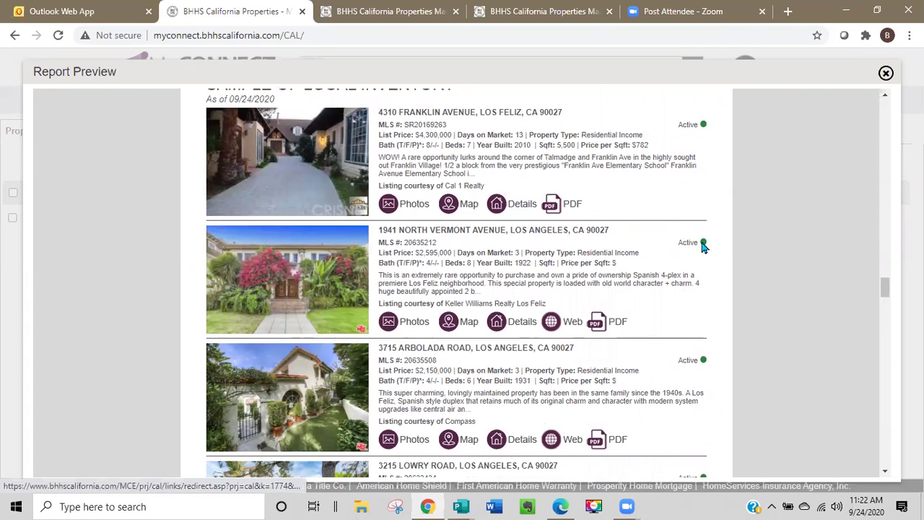
pyautogui.scroll(-5, 789, 284)
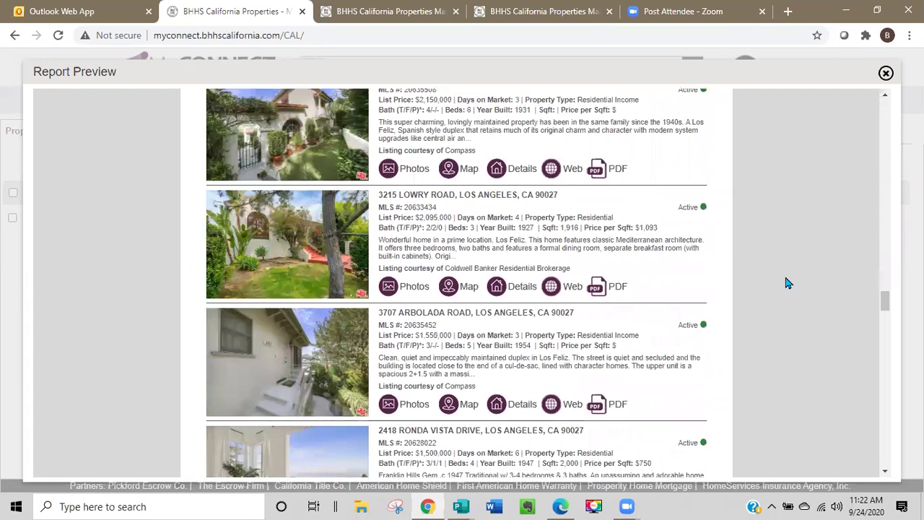
pyautogui.scroll(-6, 788, 283)
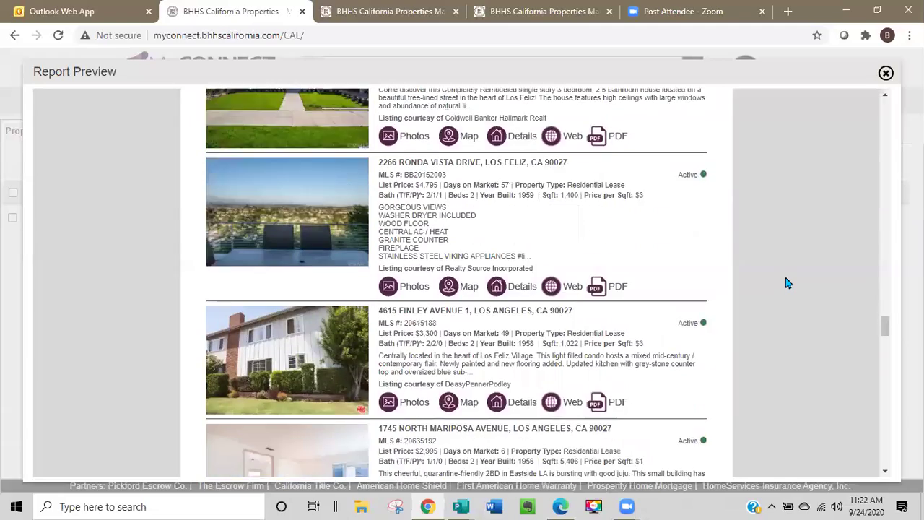
pyautogui.scroll(-7, 787, 283)
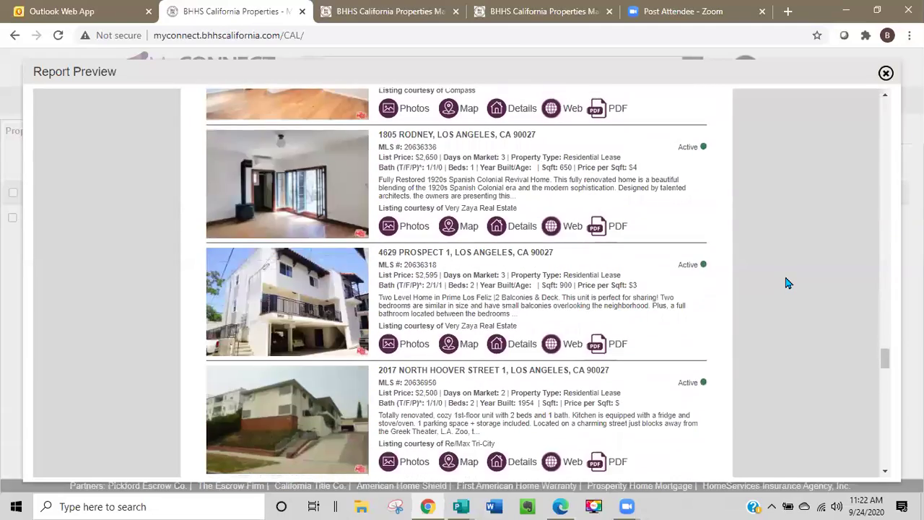
pyautogui.scroll(6, 787, 283)
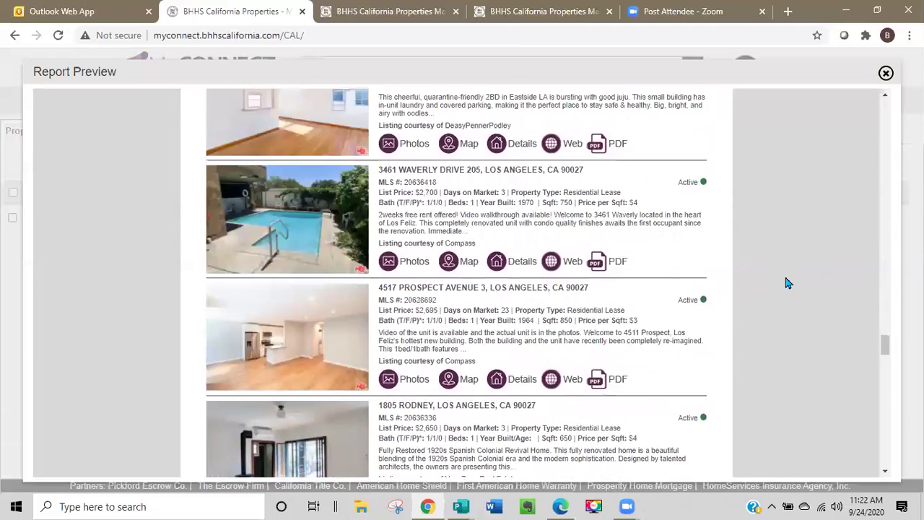
pyautogui.scroll(8, 787, 283)
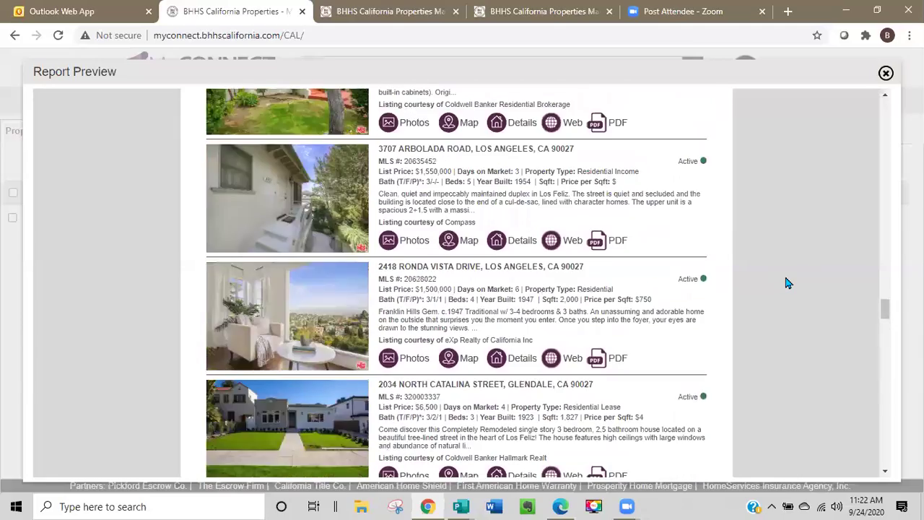
pyautogui.scroll(11, 787, 283)
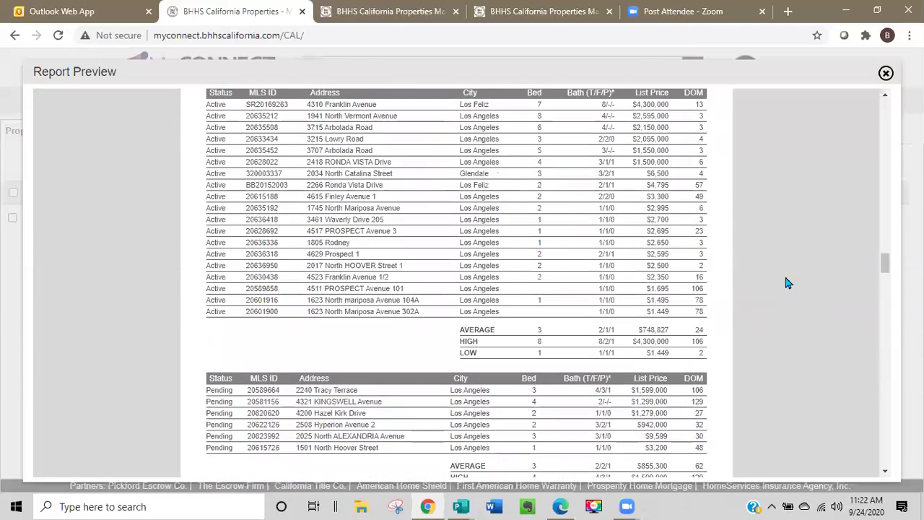
# Step: Review the Days on Market chart, the active and pending Market Summary tables and the first Sample of Local Inventory listings
pyautogui.scroll(3, 788, 283)
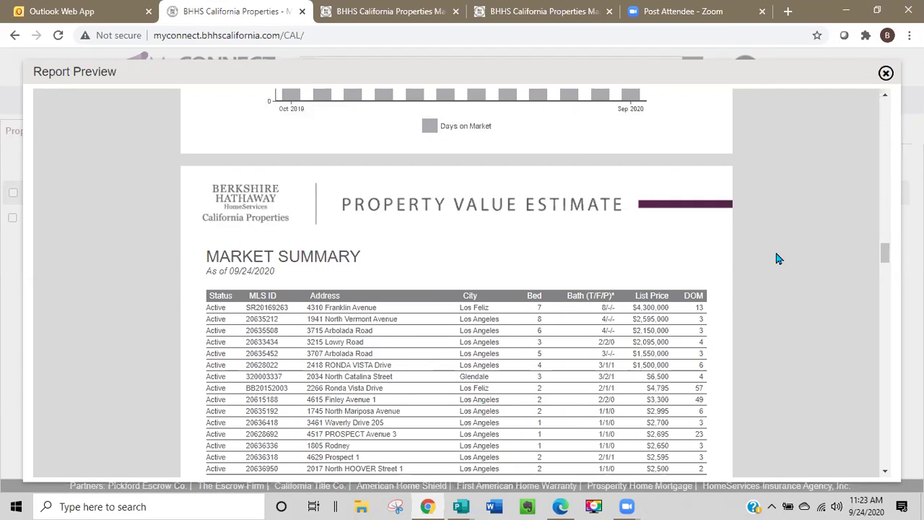
pyautogui.scroll(2, 684, 182)
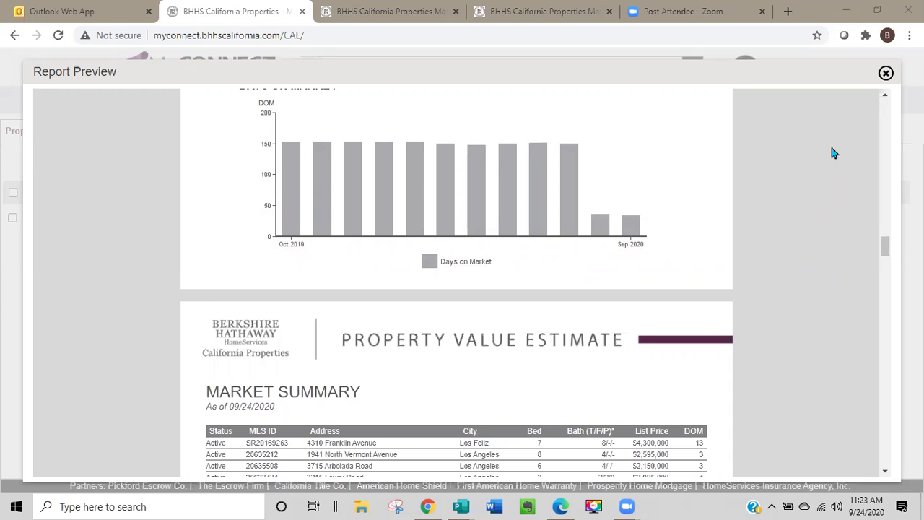
pyautogui.scroll(-4, 809, 195)
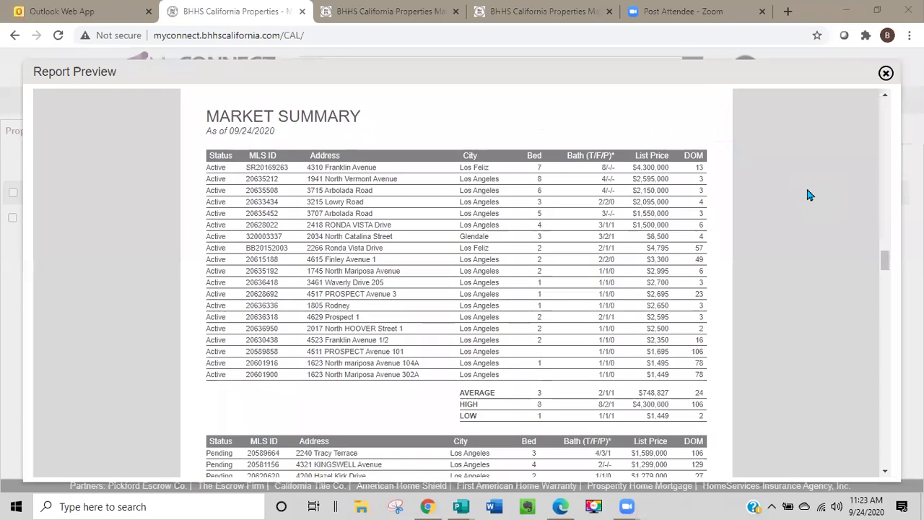
pyautogui.scroll(-1, 809, 195)
pyautogui.scroll(-2, 808, 197)
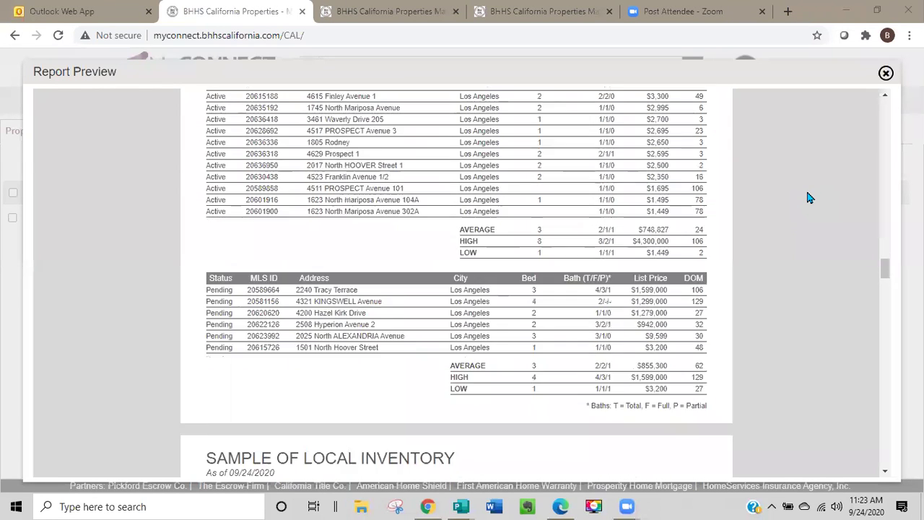
pyautogui.scroll(-2, 809, 198)
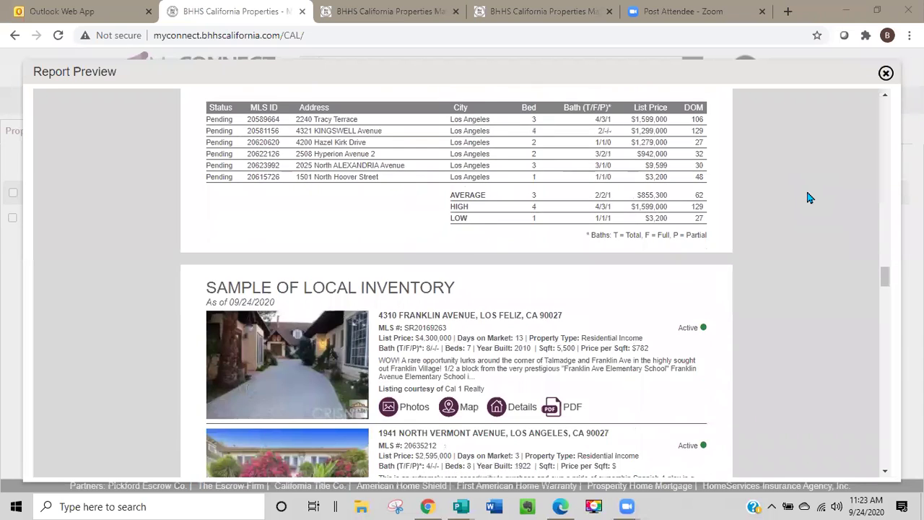
pyautogui.scroll(-2, 807, 197)
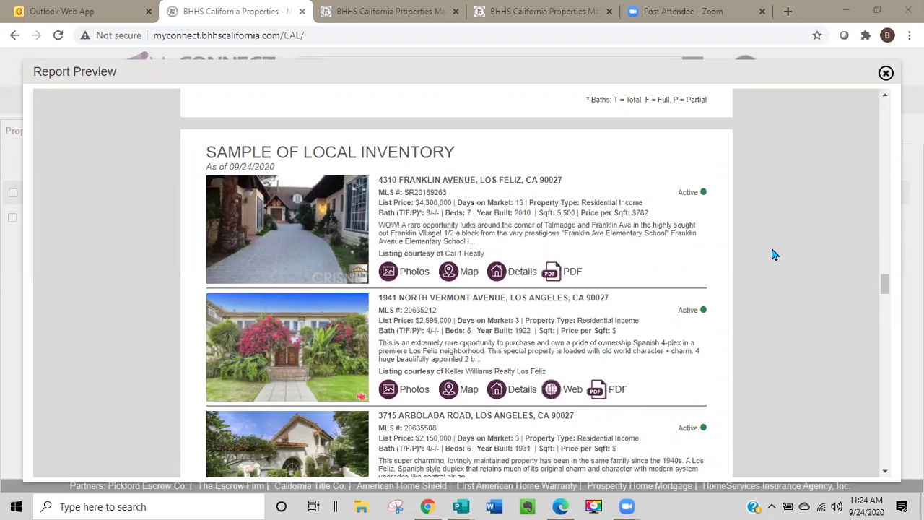
pyautogui.scroll(1, 798, 249)
pyautogui.scroll(-1, 799, 251)
pyautogui.scroll(-5, 798, 252)
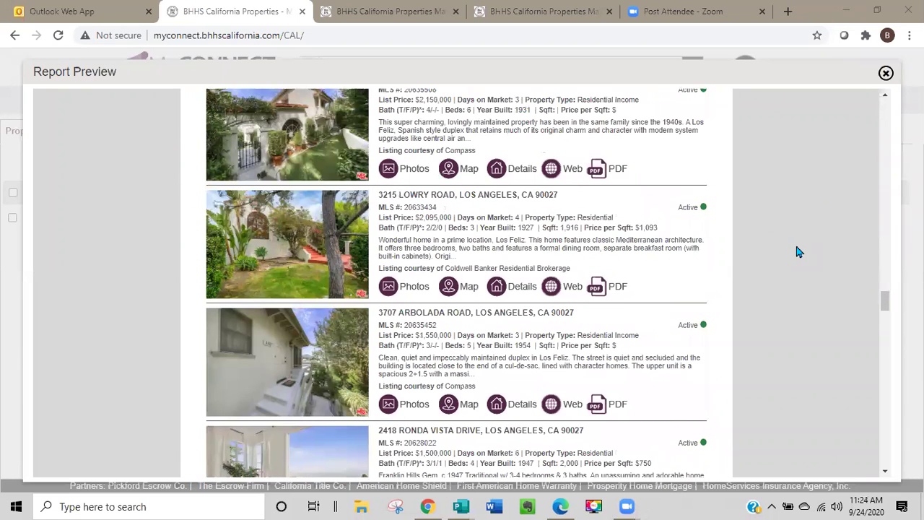
# Step: Skim the remaining Sample of Local Inventory listings, return to the report's introductory letter, and close the Property Value Estimate preview
pyautogui.scroll(-5, 799, 251)
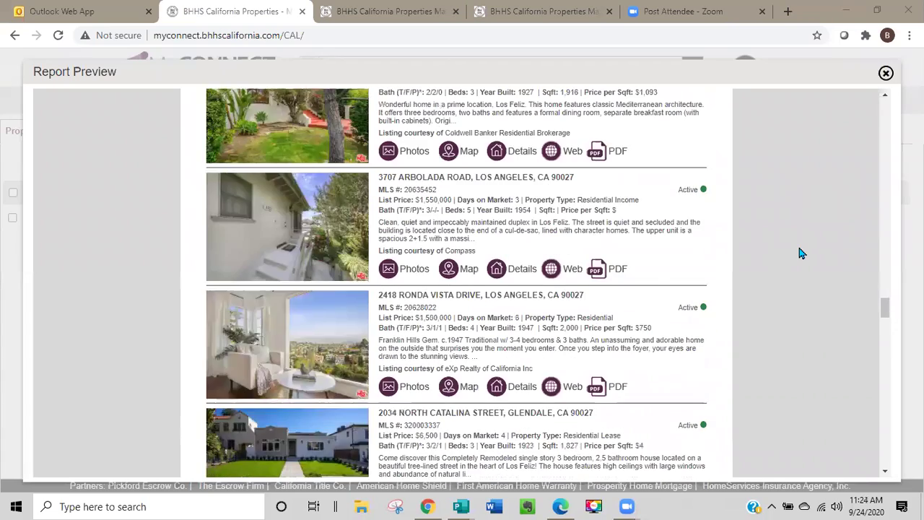
pyautogui.scroll(20, 799, 253)
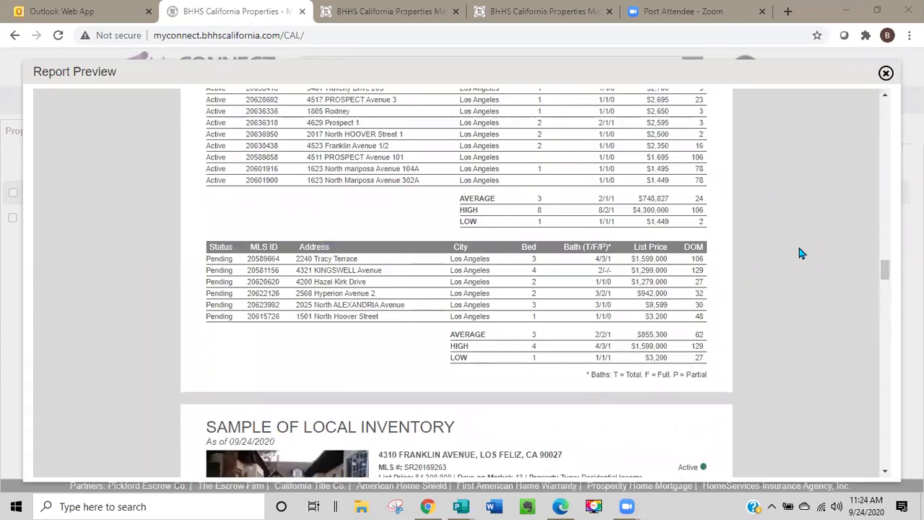
pyautogui.scroll(20, 799, 252)
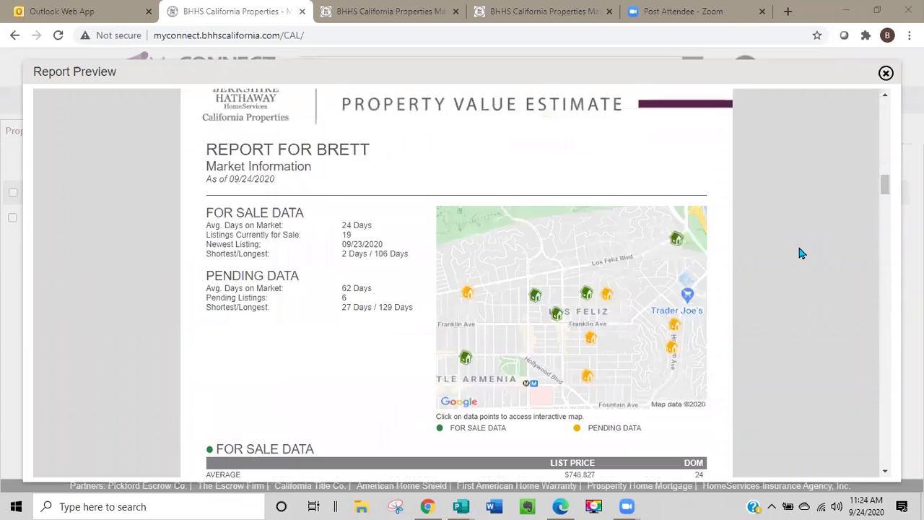
pyautogui.scroll(4, 799, 253)
pyautogui.scroll(3, 843, 145)
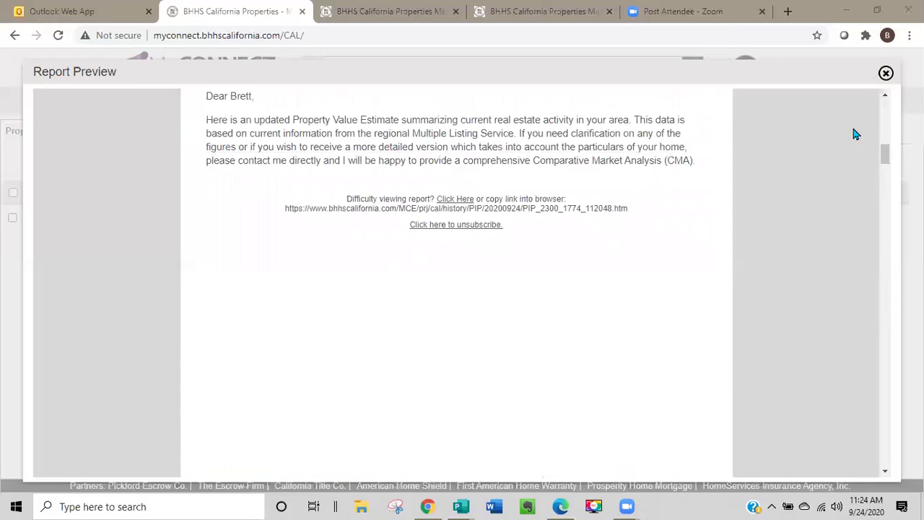
pyautogui.click(885, 73)
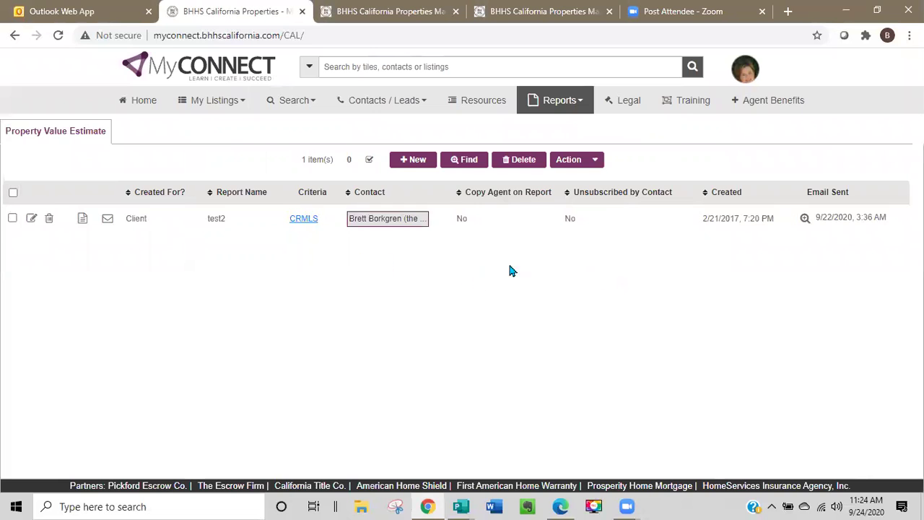
# Step: Go to the Market Tracker reports and open a preview of the test3 report for Hidden Hills
pyautogui.click(583, 106)
pyautogui.click(555, 131)
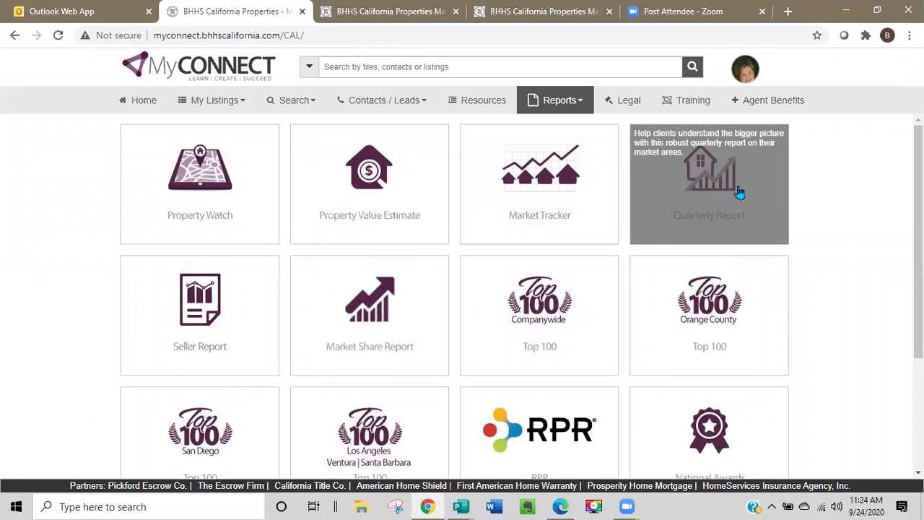
pyautogui.click(540, 185)
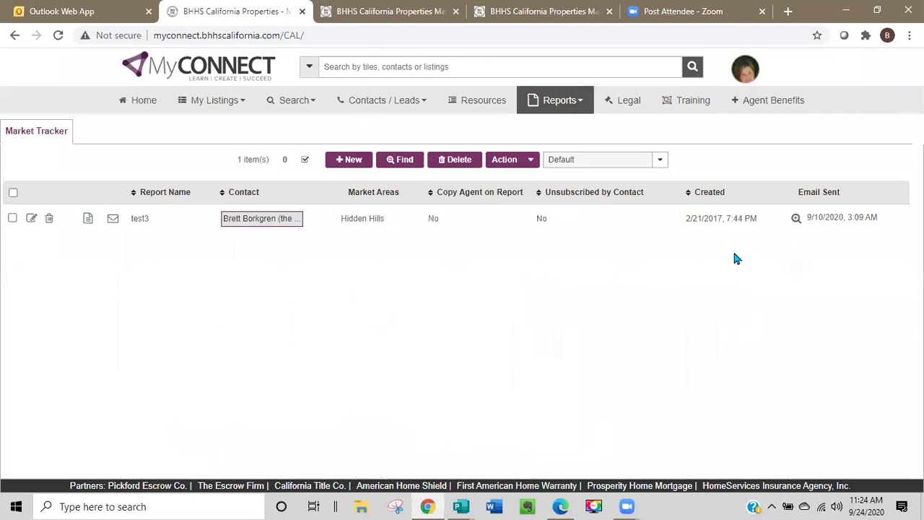
pyautogui.click(88, 219)
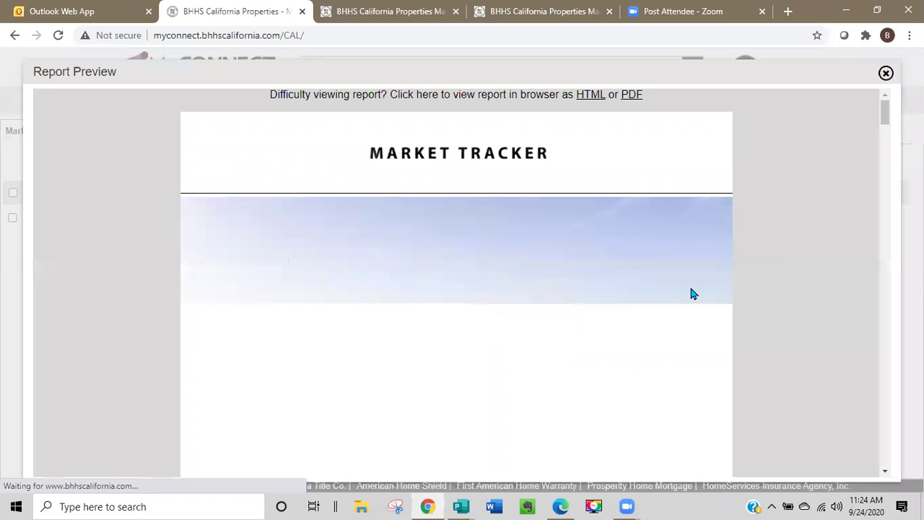
# Step: Read the Market Tracker cover page, introductory letter, and agent contact section with its sharing options
pyautogui.scroll(-5, 703, 289)
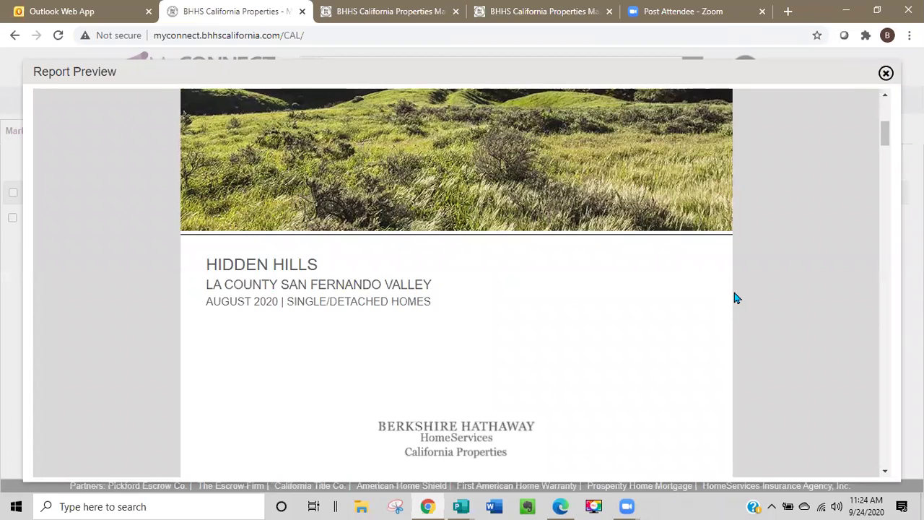
pyautogui.scroll(-3, 734, 293)
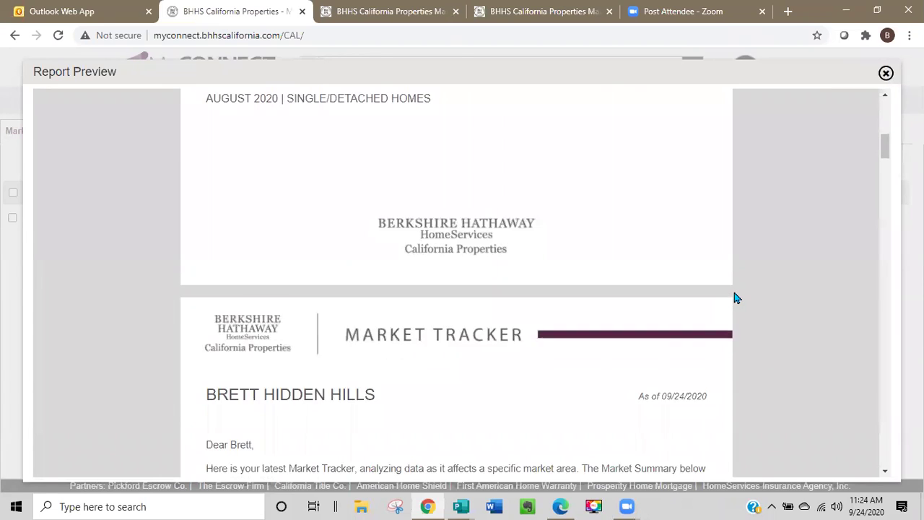
pyautogui.scroll(-2, 734, 298)
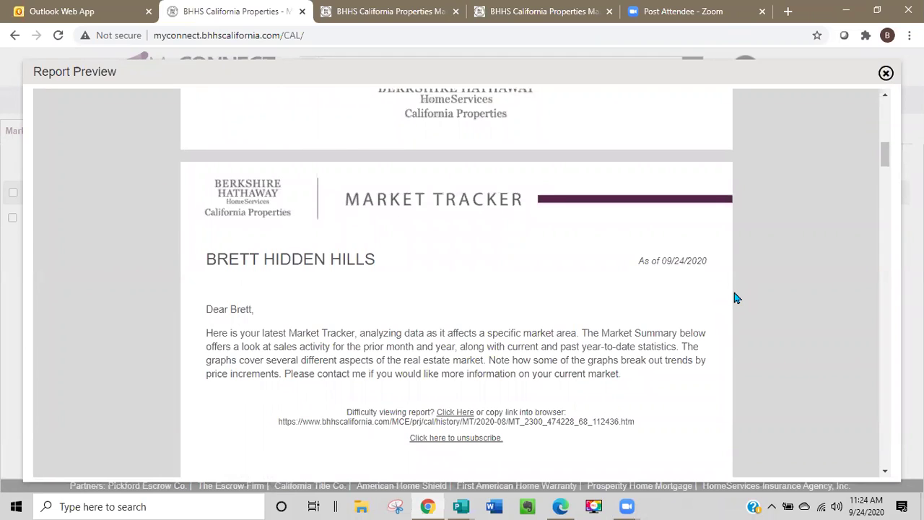
pyautogui.scroll(-5, 734, 296)
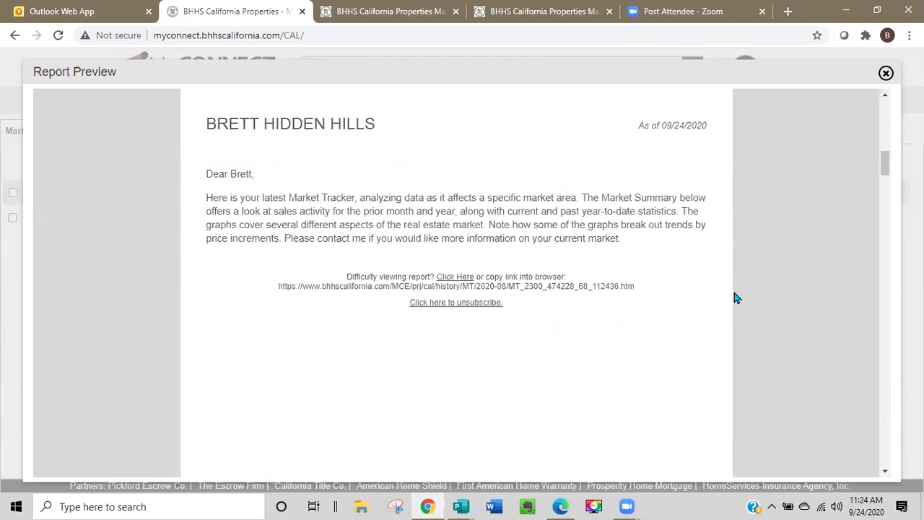
pyautogui.scroll(-5, 734, 296)
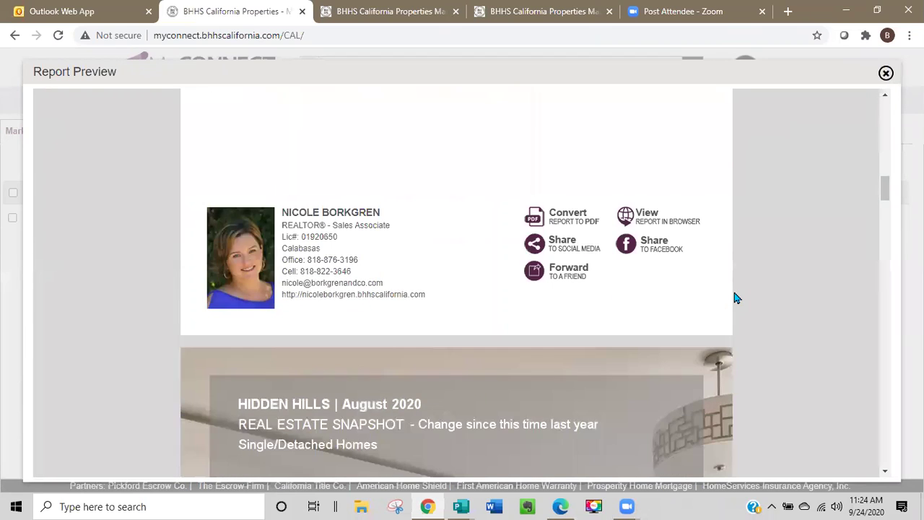
# Step: Examine the Hidden Hills August 2020 real estate snapshot, covering sales, new listings, average DOM, and median and average price changes
pyautogui.scroll(-1, 734, 298)
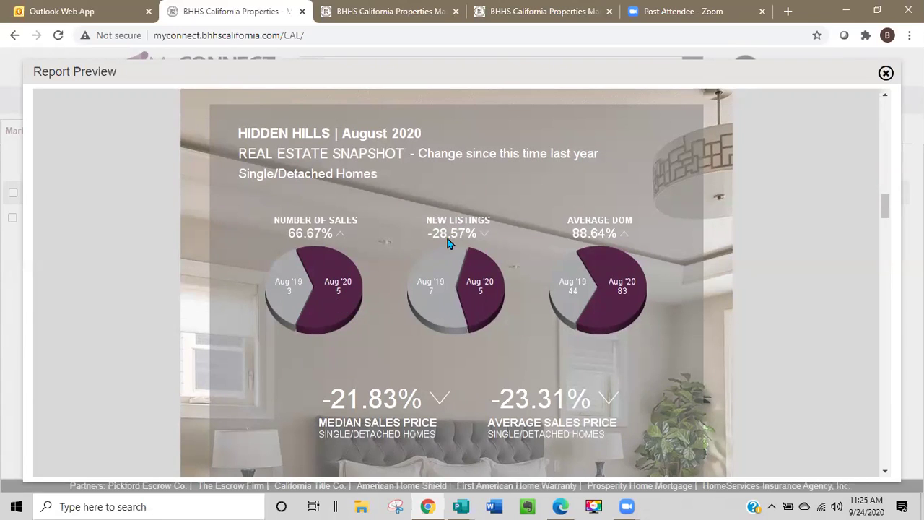
pyautogui.scroll(-1, 428, 325)
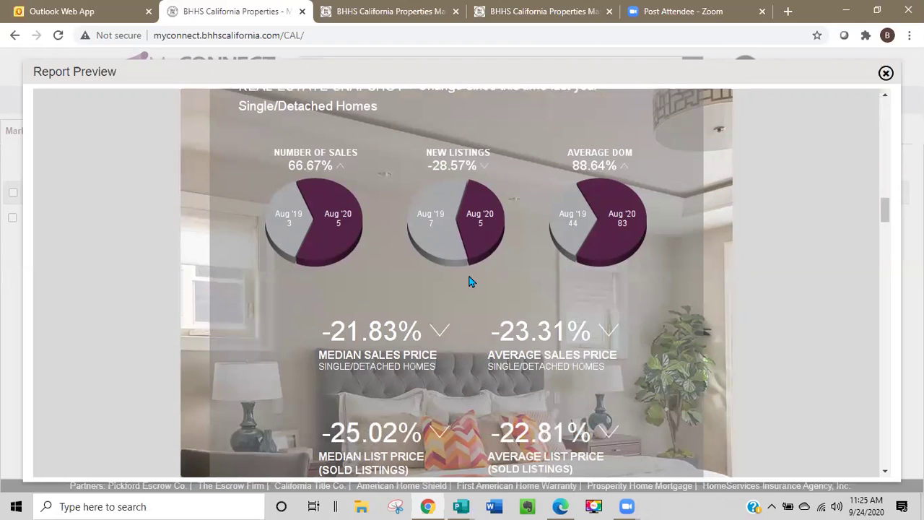
pyautogui.scroll(-1, 449, 278)
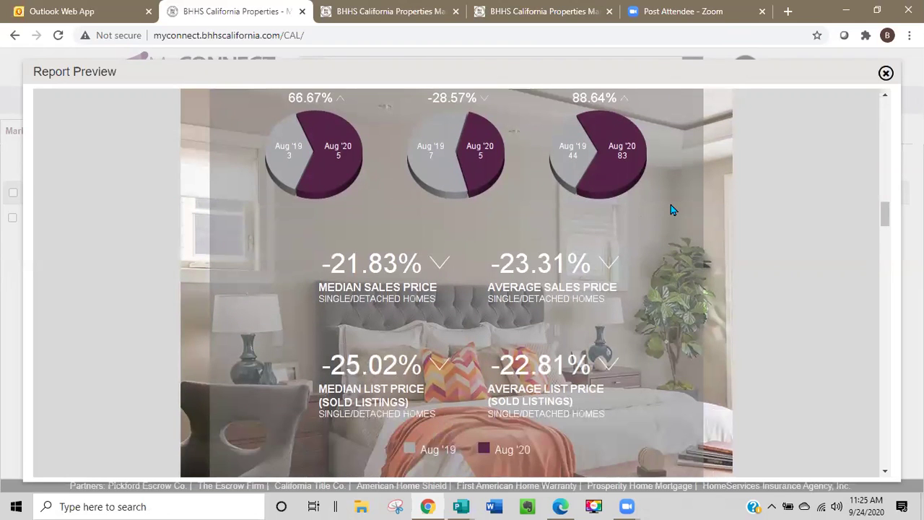
pyautogui.scroll(1, 671, 209)
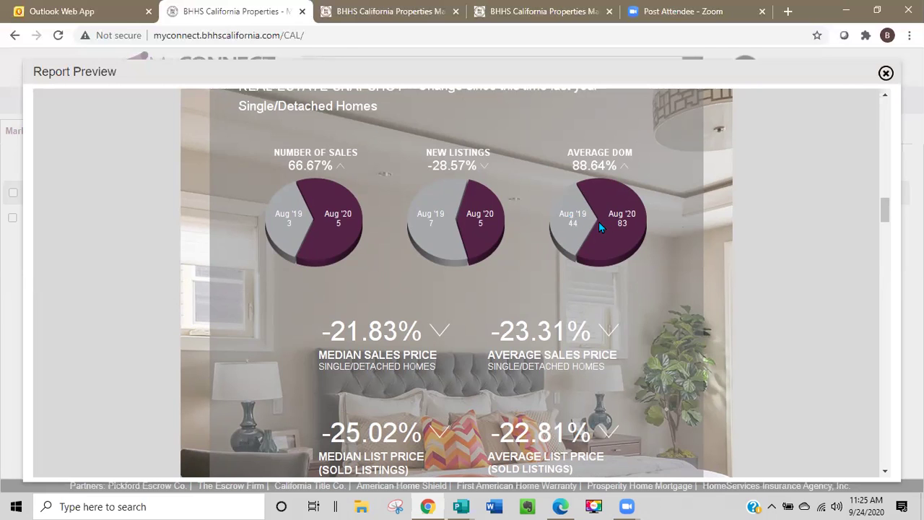
pyautogui.scroll(-5, 787, 252)
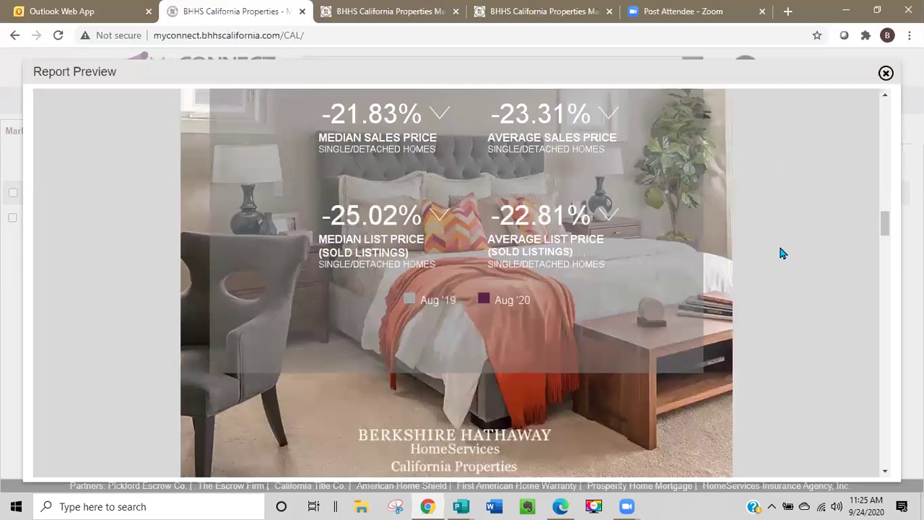
# Step: Review the Market Summary table and the average sales/list price, properties for sale, and properties sold charts
pyautogui.scroll(-6, 779, 253)
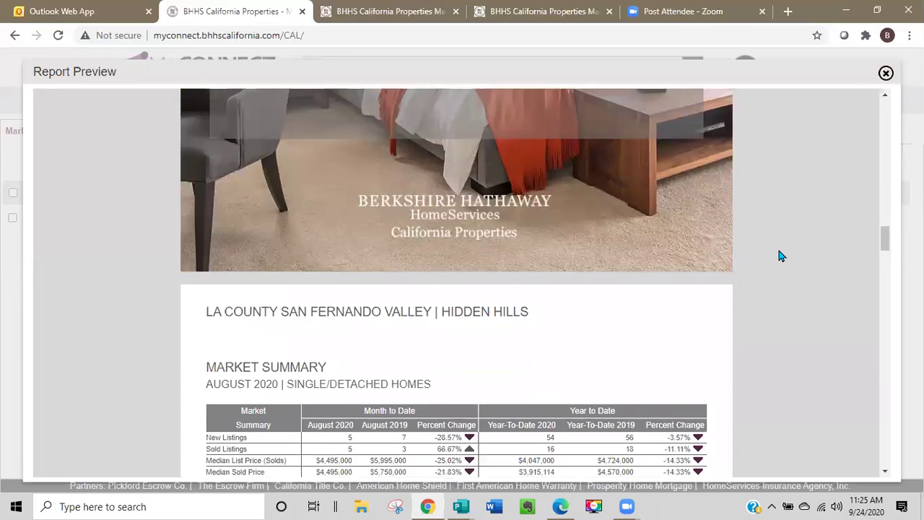
pyautogui.scroll(-6, 778, 256)
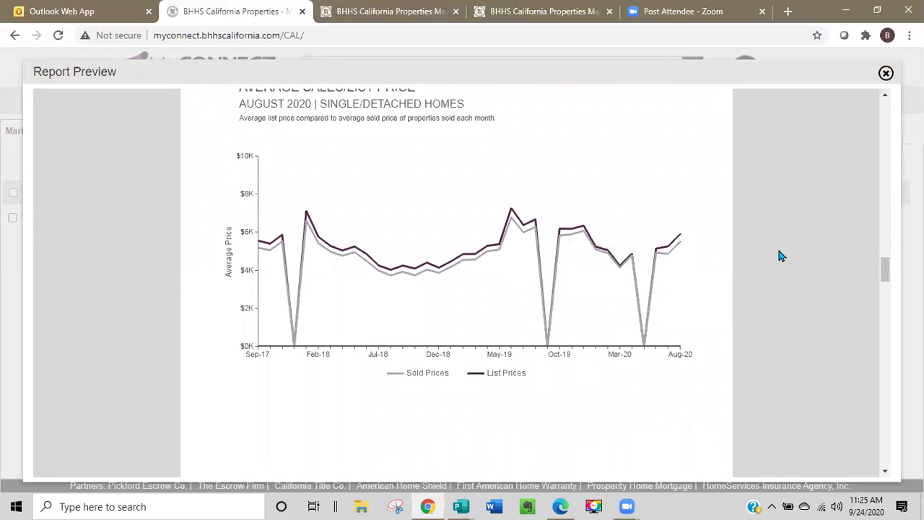
pyautogui.scroll(-7, 780, 255)
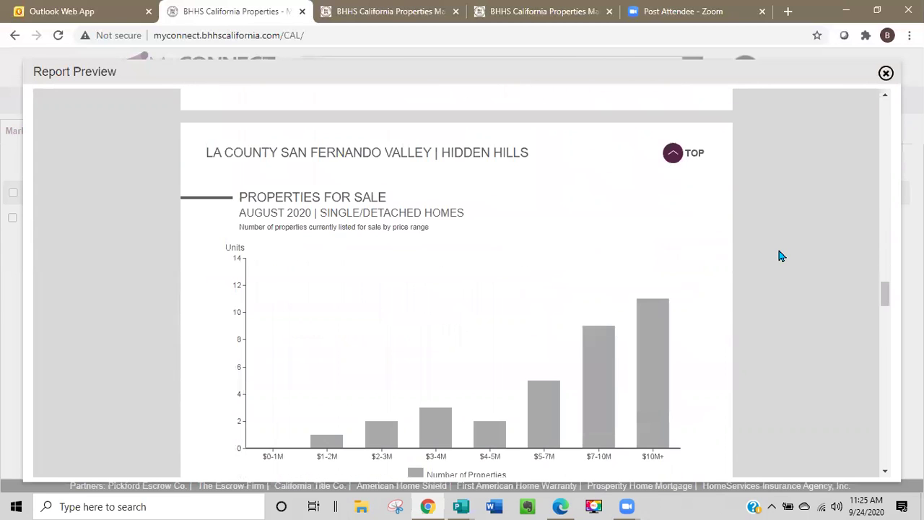
pyautogui.scroll(-6, 780, 255)
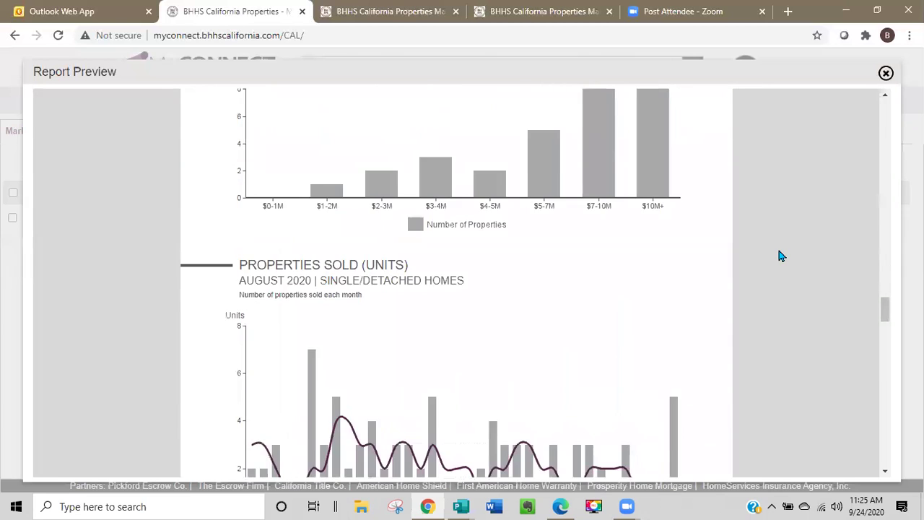
pyautogui.scroll(-8, 780, 256)
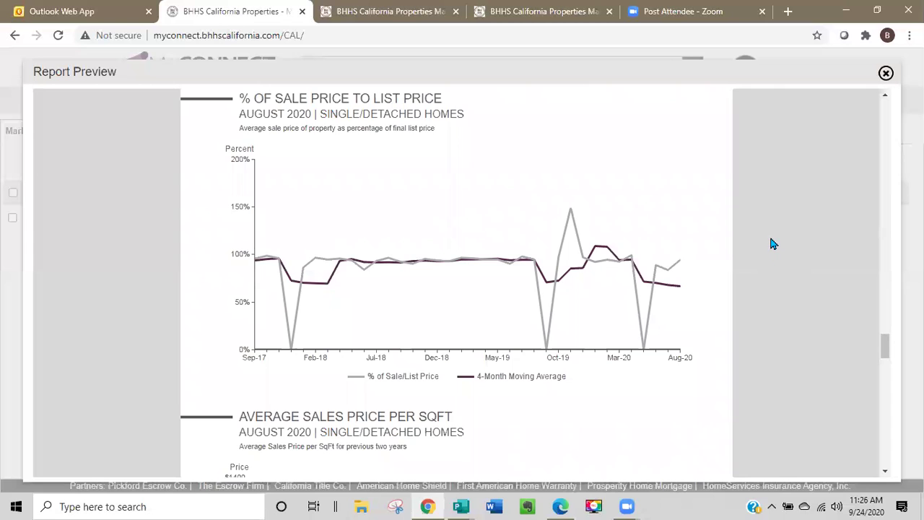
# Step: Review the price per square foot, average days on market, and listing inventory charts, and close the Market Tracker preview
pyautogui.scroll(-4, 770, 233)
pyautogui.scroll(-2, 776, 241)
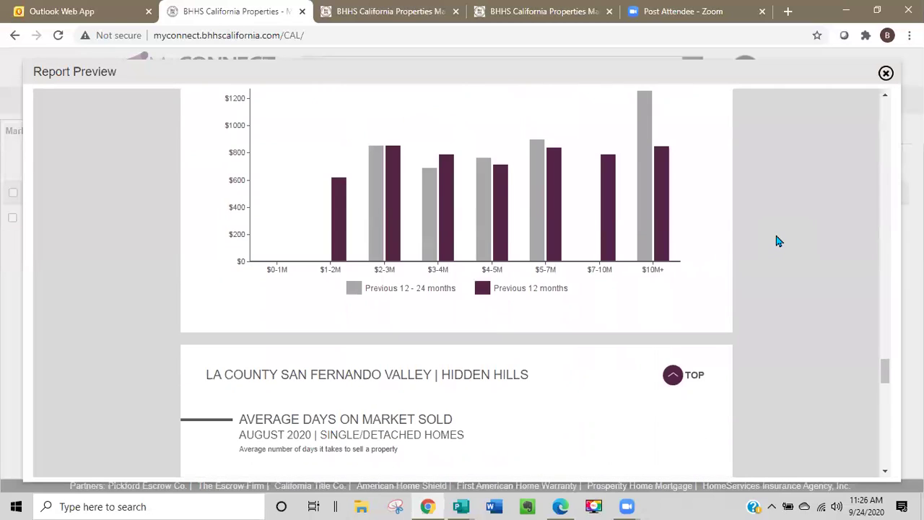
pyautogui.scroll(-2, 778, 241)
pyautogui.scroll(-1, 778, 241)
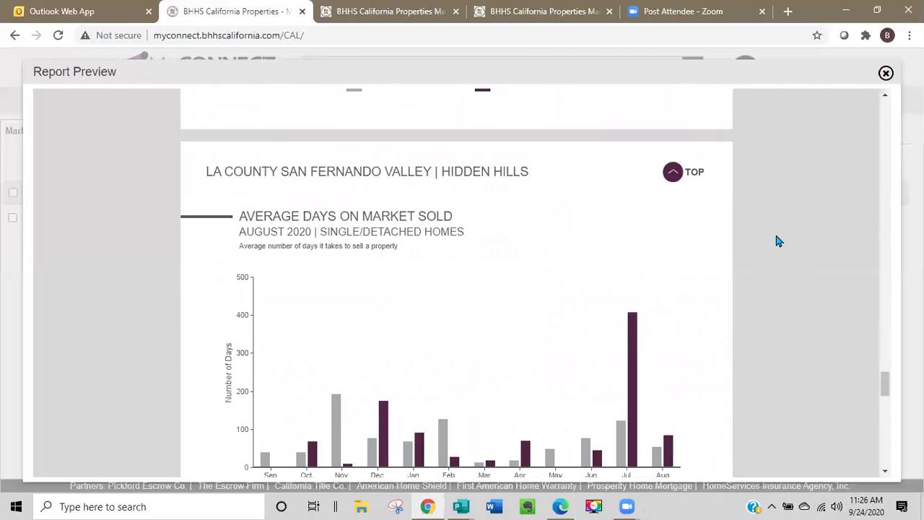
pyautogui.scroll(-2, 778, 241)
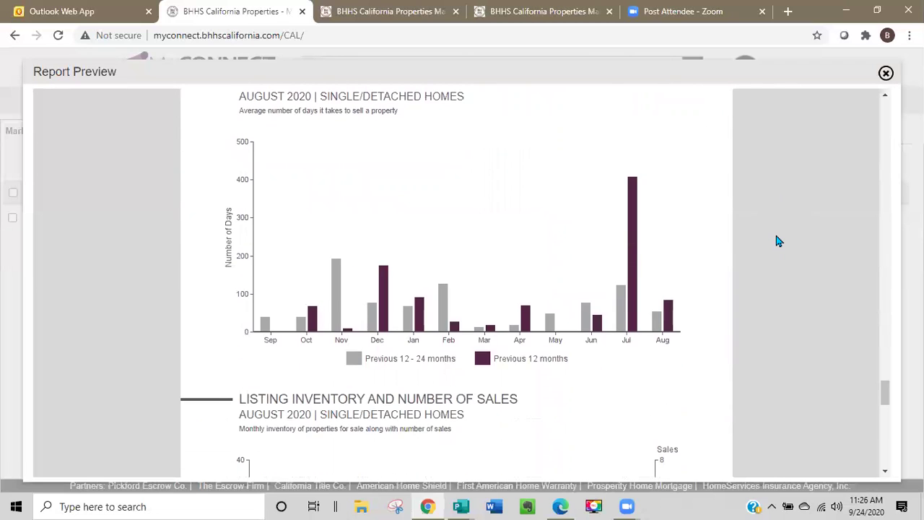
pyautogui.scroll(-2, 781, 233)
pyautogui.scroll(-1, 781, 234)
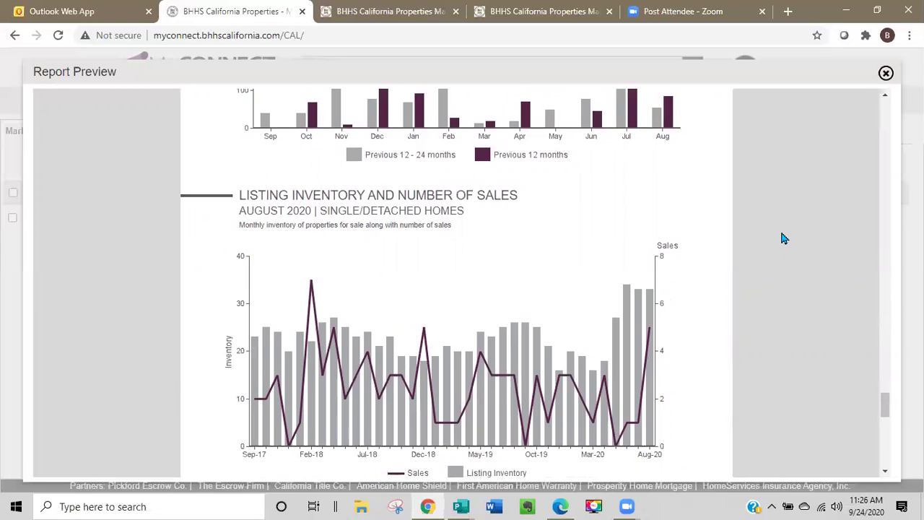
pyautogui.scroll(-6, 784, 237)
pyautogui.scroll(-2, 782, 233)
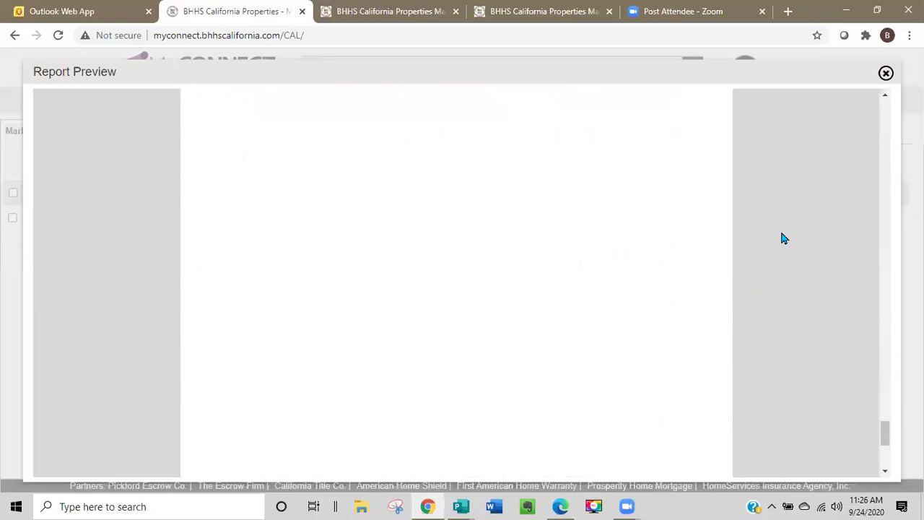
pyautogui.click(886, 73)
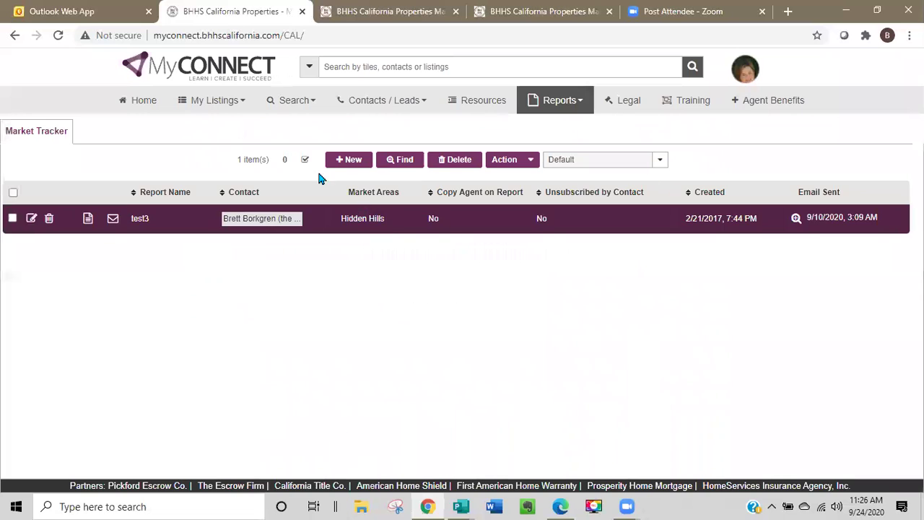
# Step: Return to the reports overview, open the Property Watch list, and start a new Property Watch report
pyautogui.moveTo(576, 102)
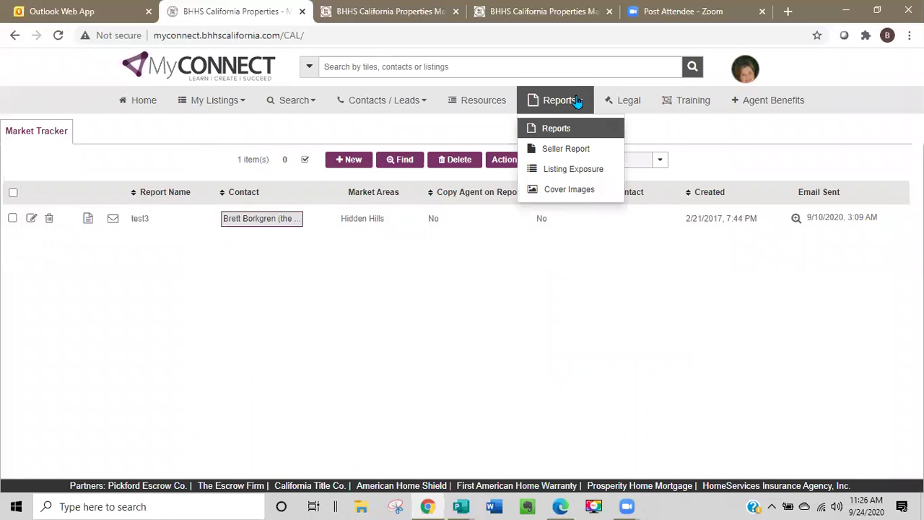
pyautogui.click(553, 131)
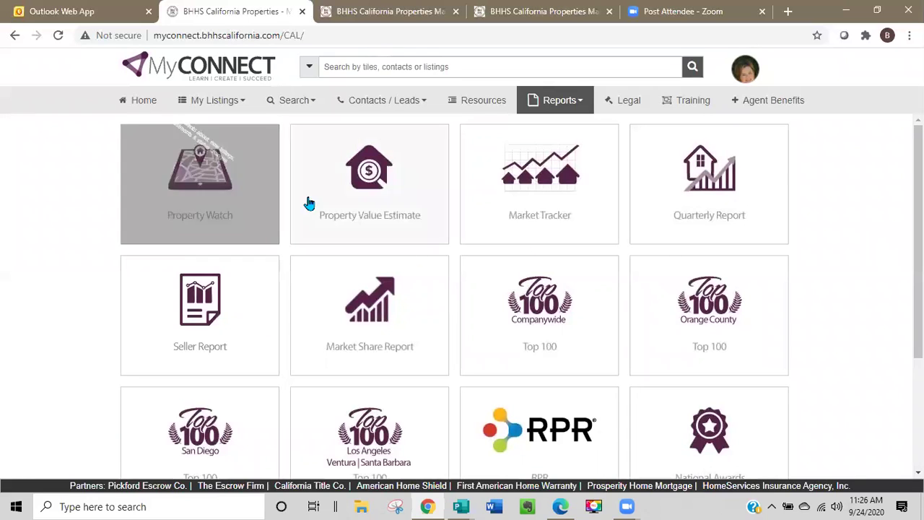
pyautogui.click(201, 171)
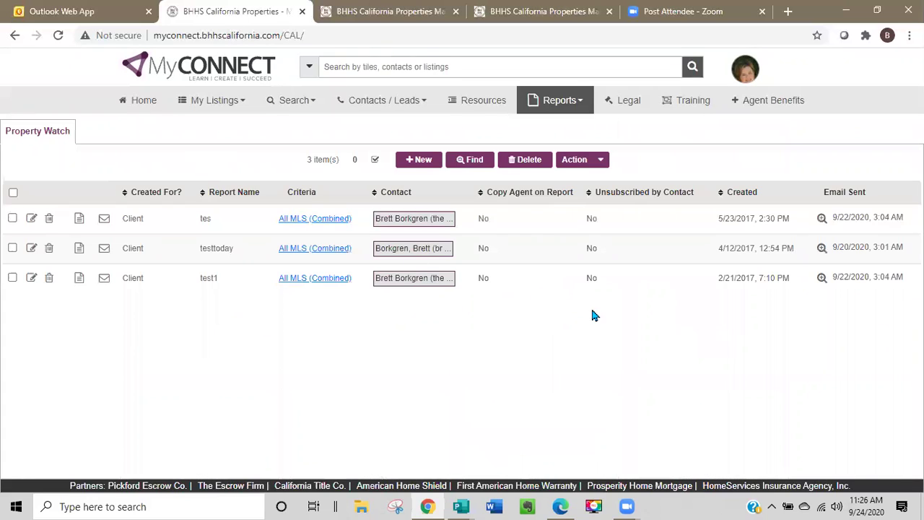
pyautogui.click(421, 160)
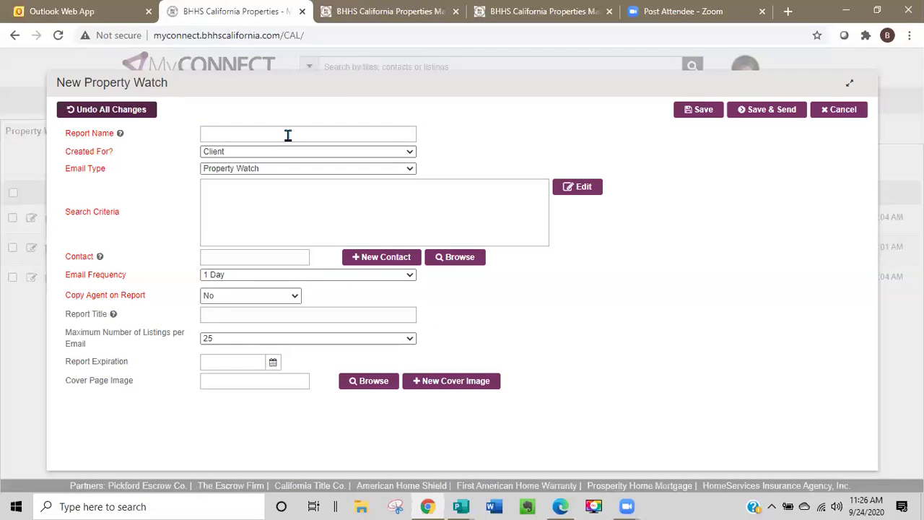
# Step: Name the new Property Watch report "test 1" and open its search criteria for editing
pyautogui.click(288, 133)
pyautogui.write('test')
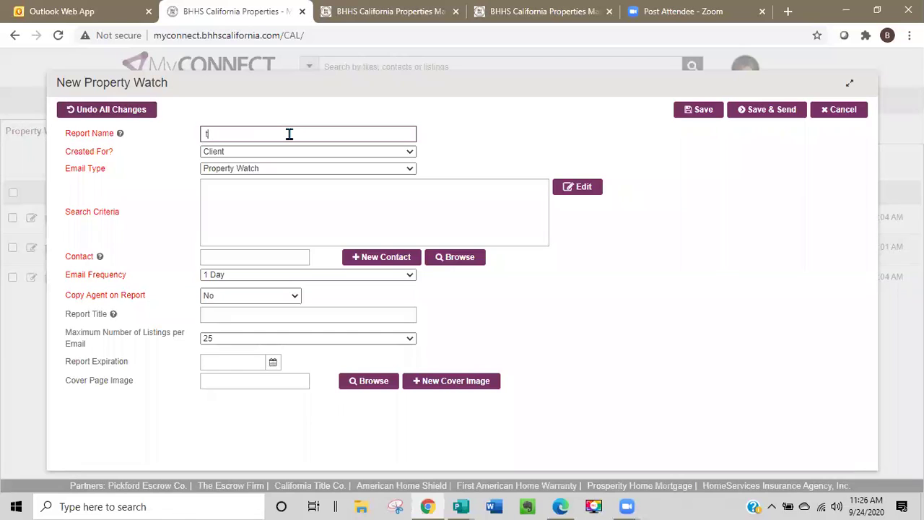
pyautogui.write(' 1')
pyautogui.click(585, 191)
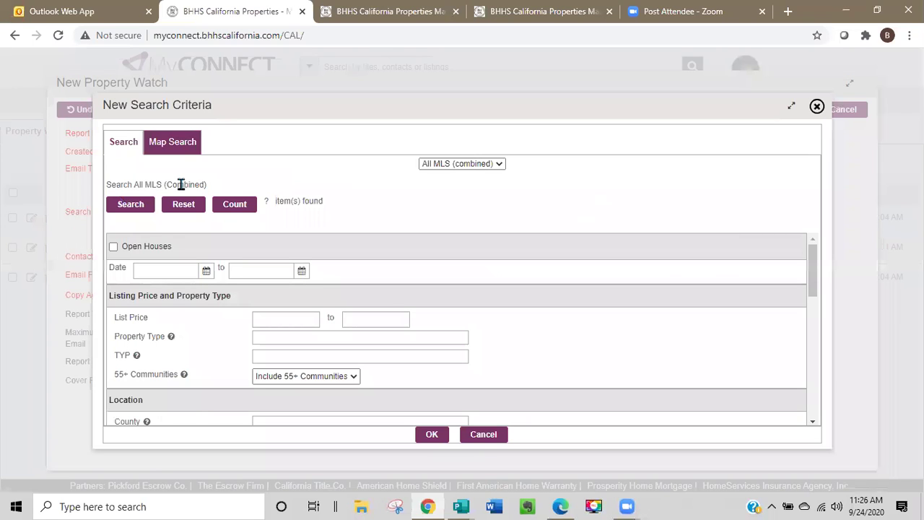
# Step: Open the map search for the new criteria, collapse its criteria form, and center the map on the area north of Hidden Hills
pyautogui.click(177, 152)
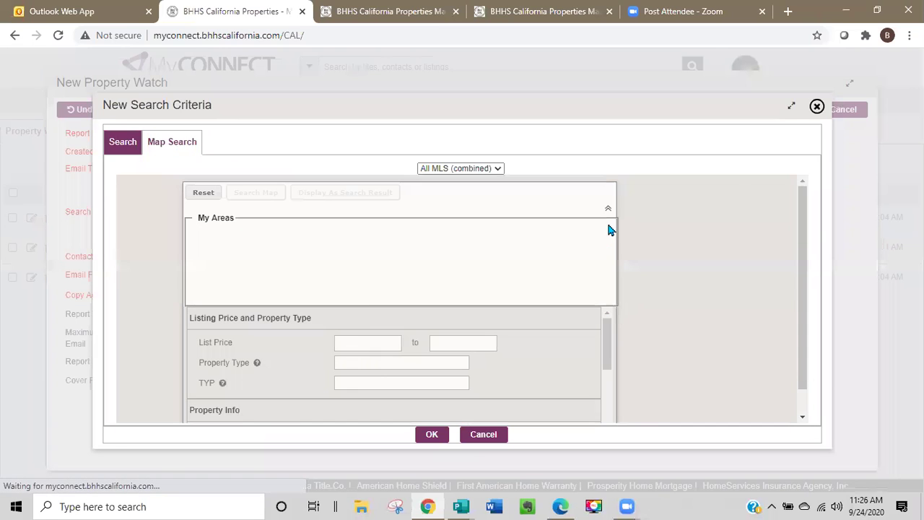
pyautogui.click(608, 212)
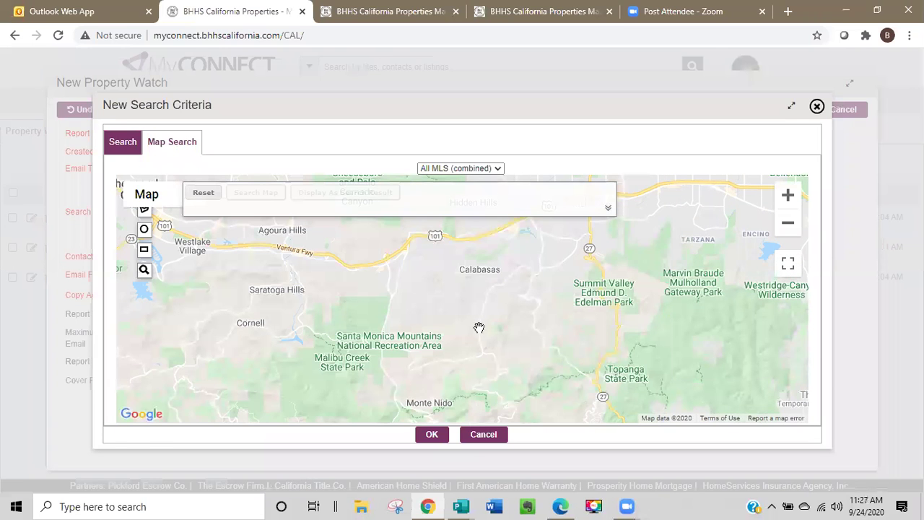
pyautogui.click(788, 204)
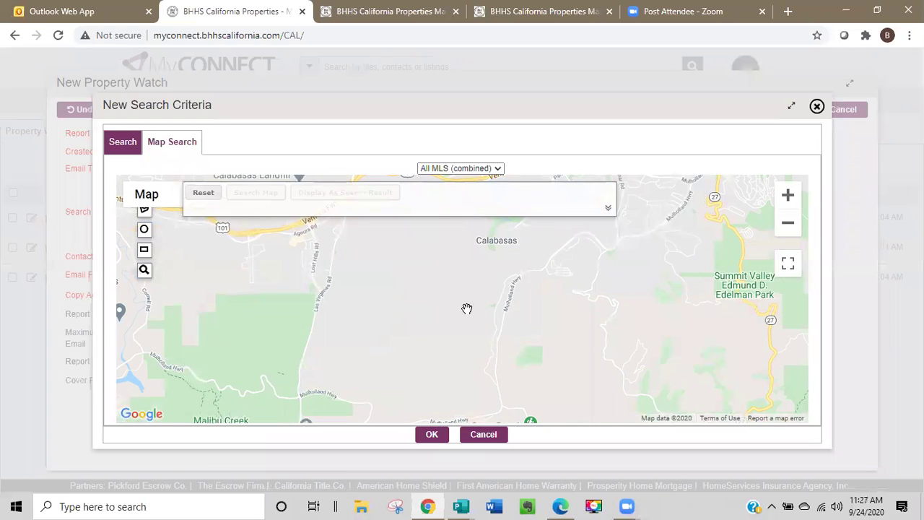
pyautogui.moveTo(400, 301); pyautogui.dragTo(555, 374)
pyautogui.moveTo(407, 267); pyautogui.dragTo(482, 303)
pyautogui.moveTo(535, 264); pyautogui.dragTo(450, 309)
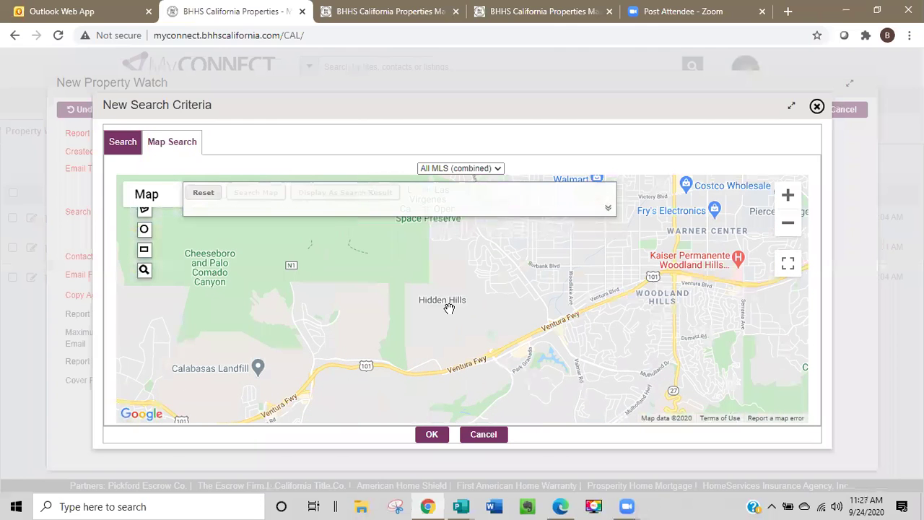
pyautogui.moveTo(437, 343); pyautogui.dragTo(371, 374)
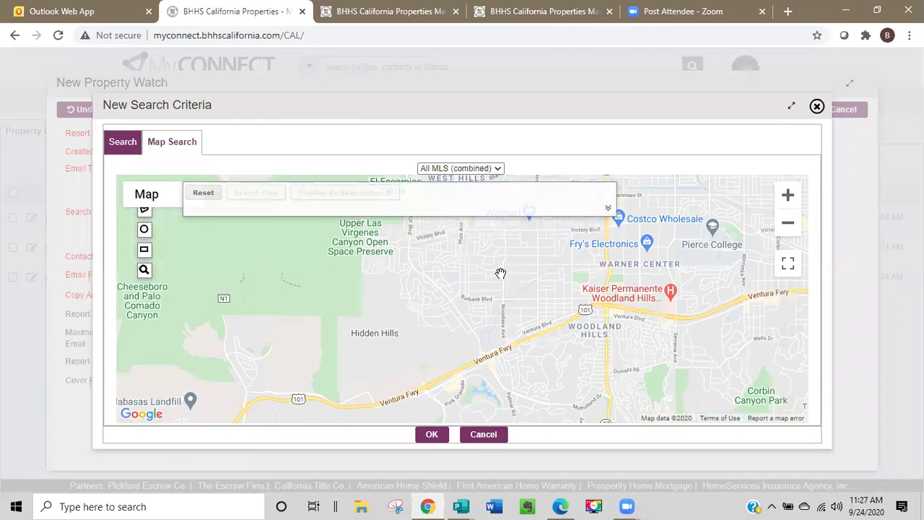
pyautogui.moveTo(683, 192); pyautogui.dragTo(668, 226)
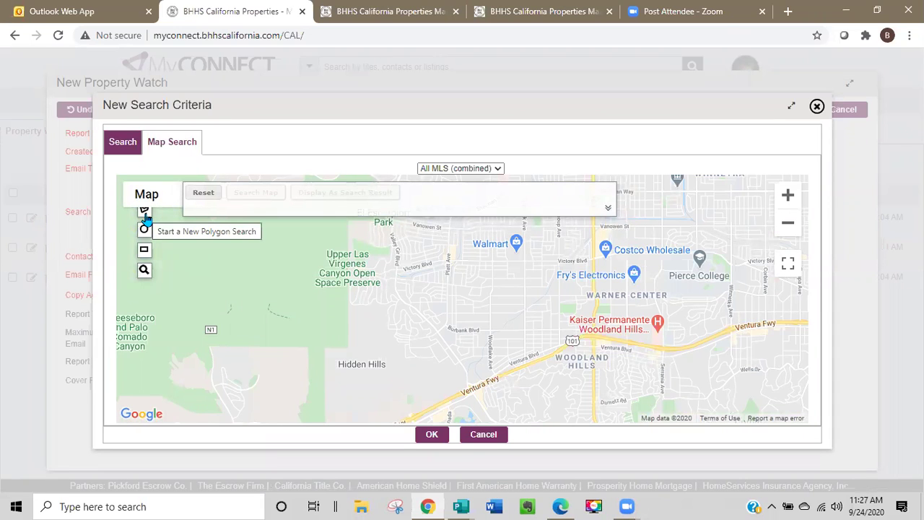
# Step: Draw a polygon search area north of Hidden Hills, between Upper Las Virgenes Canyon and Platt Ave, and name it "west hills"
pyautogui.click(145, 216)
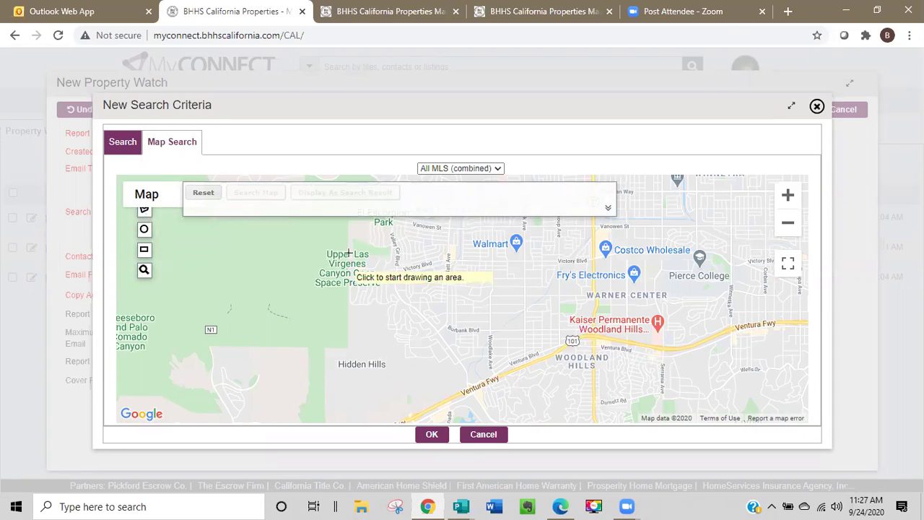
pyautogui.click(347, 225)
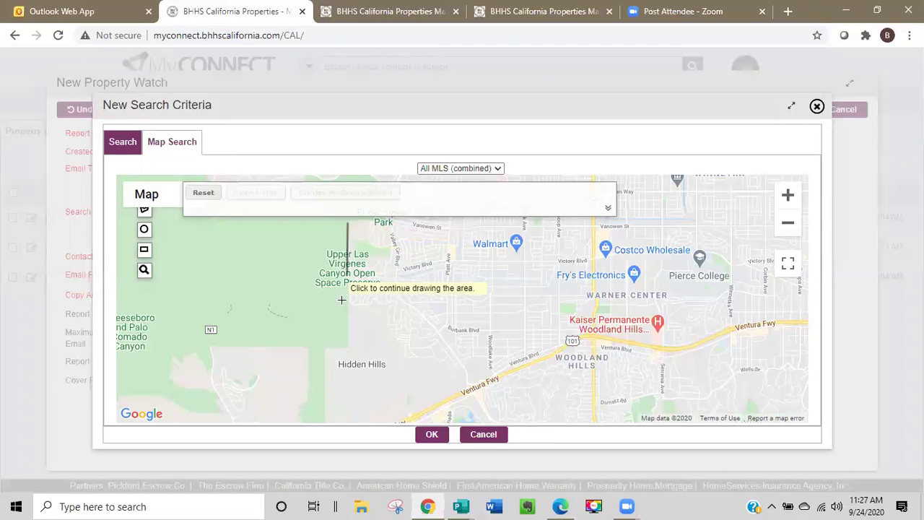
pyautogui.click(350, 351)
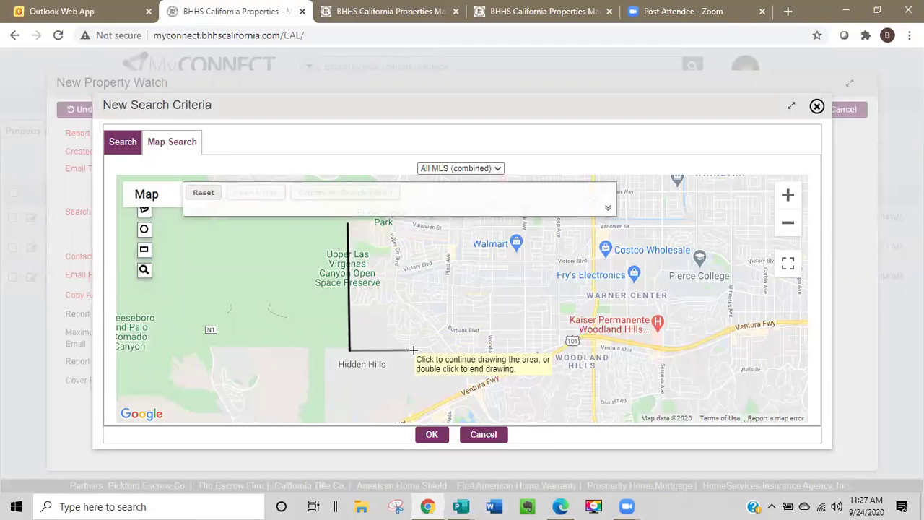
pyautogui.click(457, 352)
pyautogui.click(438, 330)
pyautogui.click(450, 310)
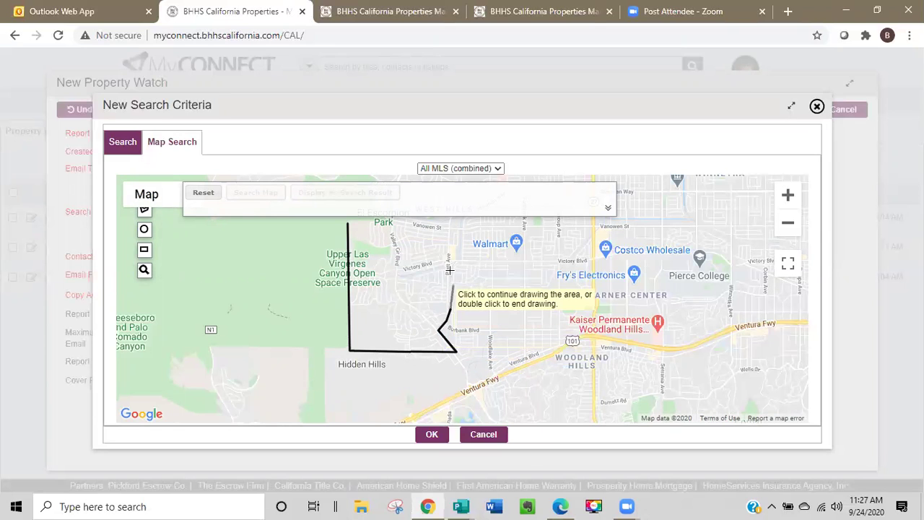
pyautogui.click(448, 232)
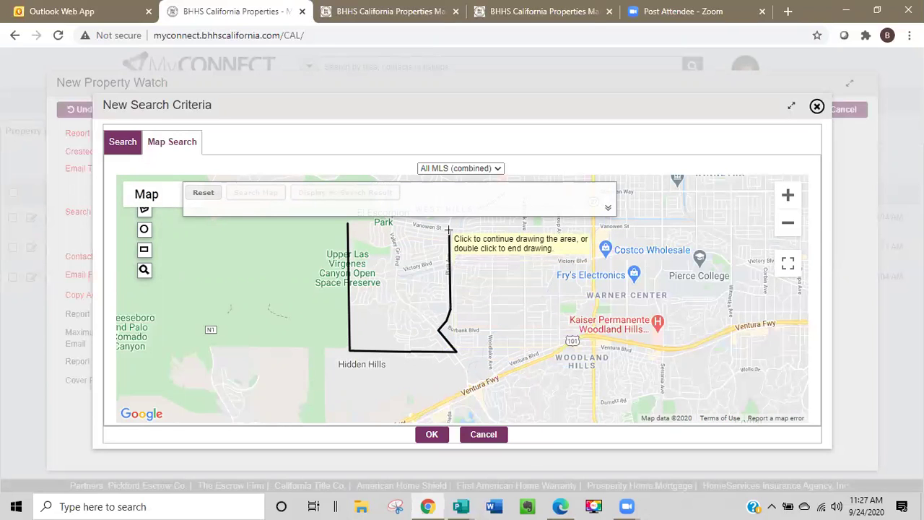
pyautogui.doubleClick(363, 232)
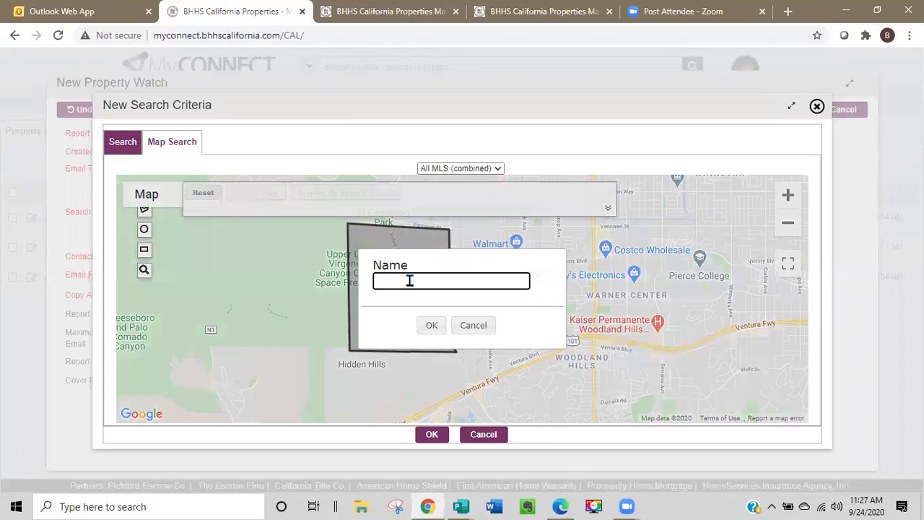
pyautogui.write('west hills')
pyautogui.click(435, 328)
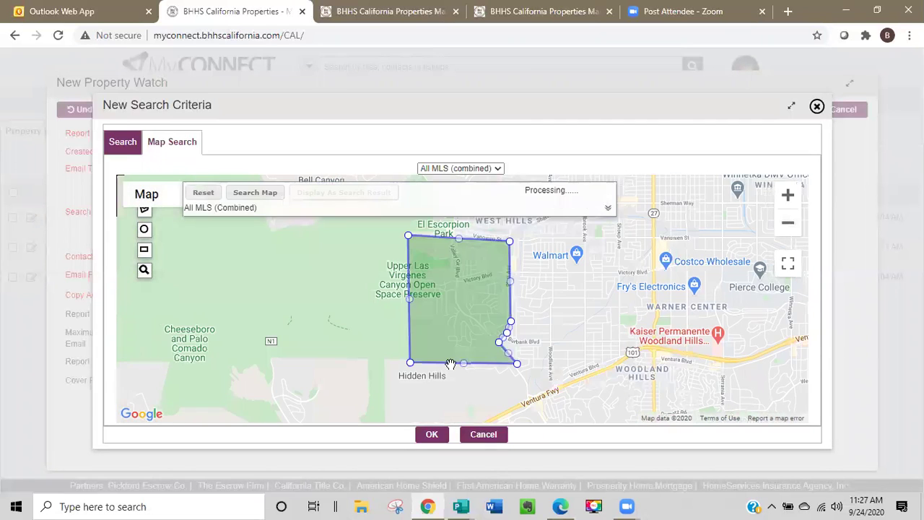
# Step: Limit the search to 3 to 5 beds and 1 to 3 baths, and accept the search criteria
pyautogui.click(608, 209)
pyautogui.scroll(-5, 285, 377)
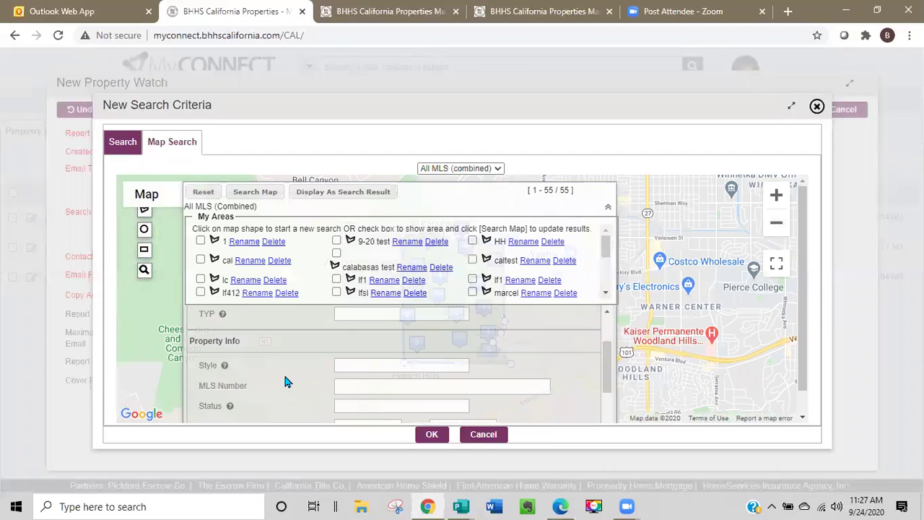
pyautogui.click(372, 359)
pyautogui.write('3')
pyautogui.click(478, 359)
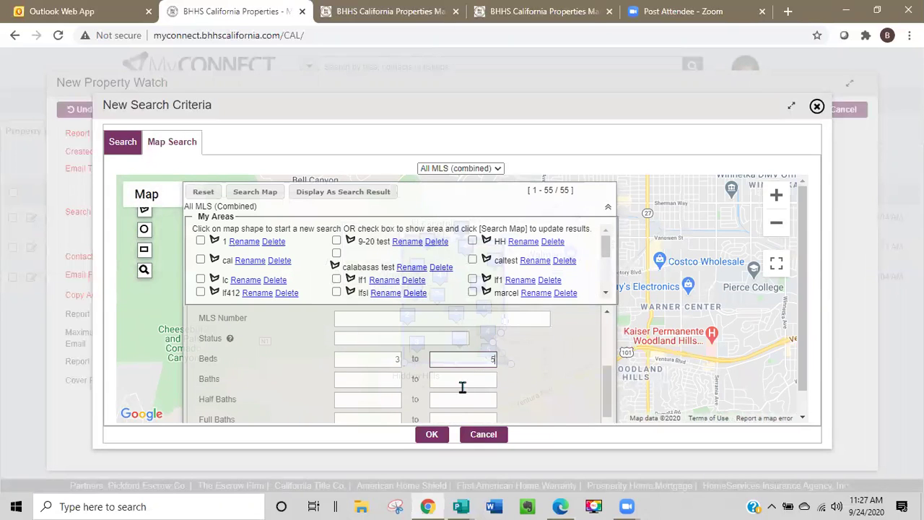
pyautogui.click(359, 381)
pyautogui.write('1')
pyautogui.click(456, 379)
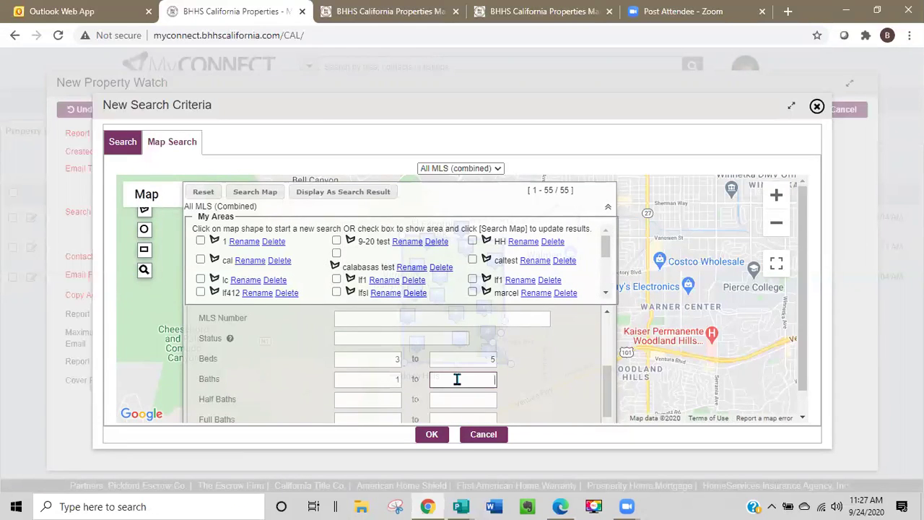
pyautogui.write('3')
pyautogui.scroll(-1, 535, 388)
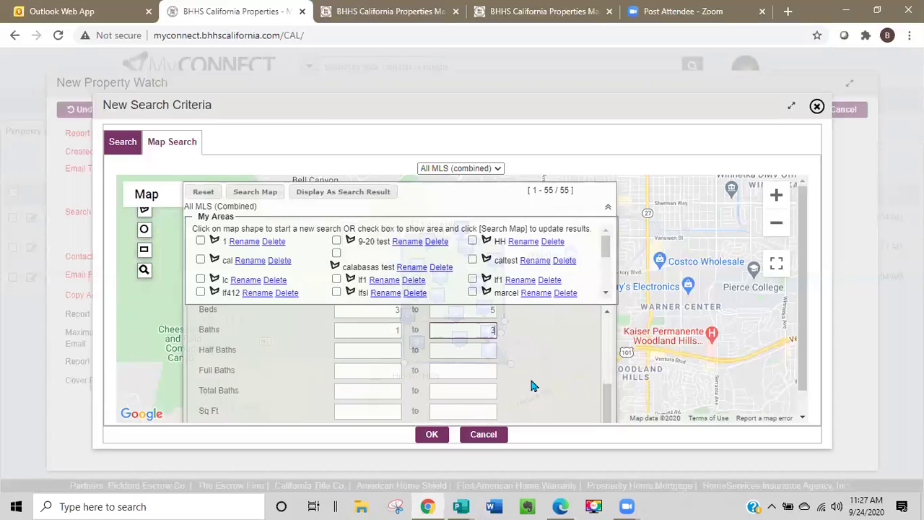
pyautogui.scroll(-1, 567, 374)
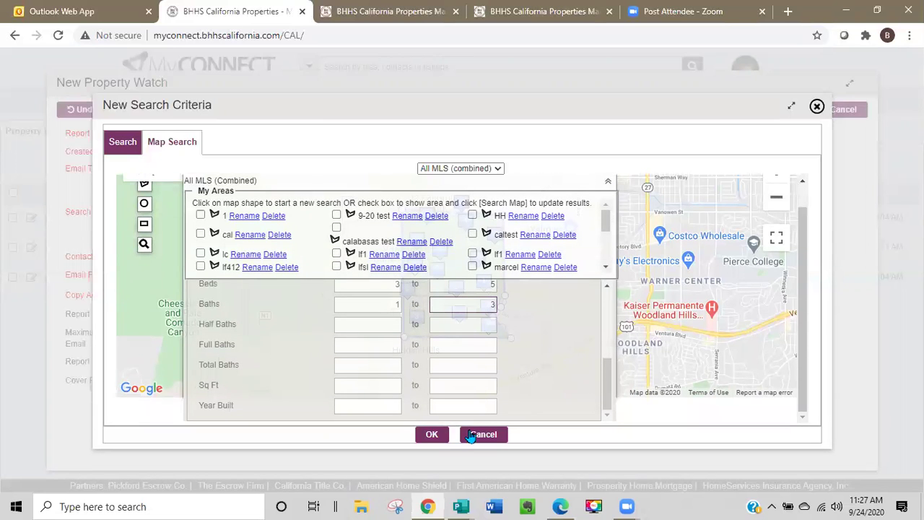
pyautogui.click(431, 435)
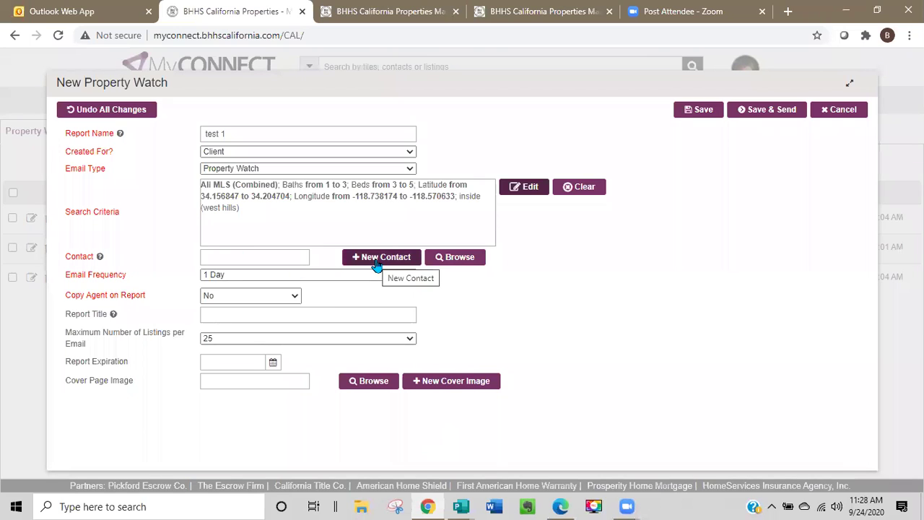
# Step: Browse the existing contacts and assign one client contact to the Property Watch report
pyautogui.click(460, 258)
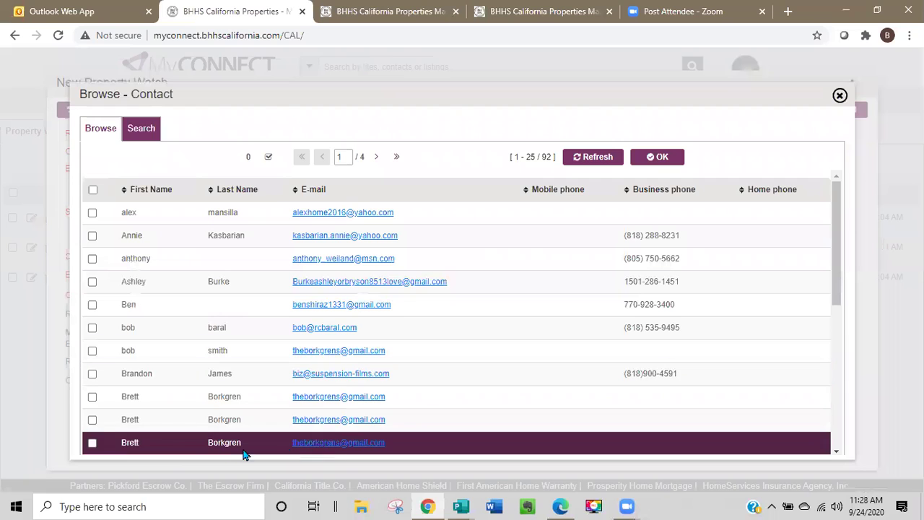
pyautogui.click(92, 421)
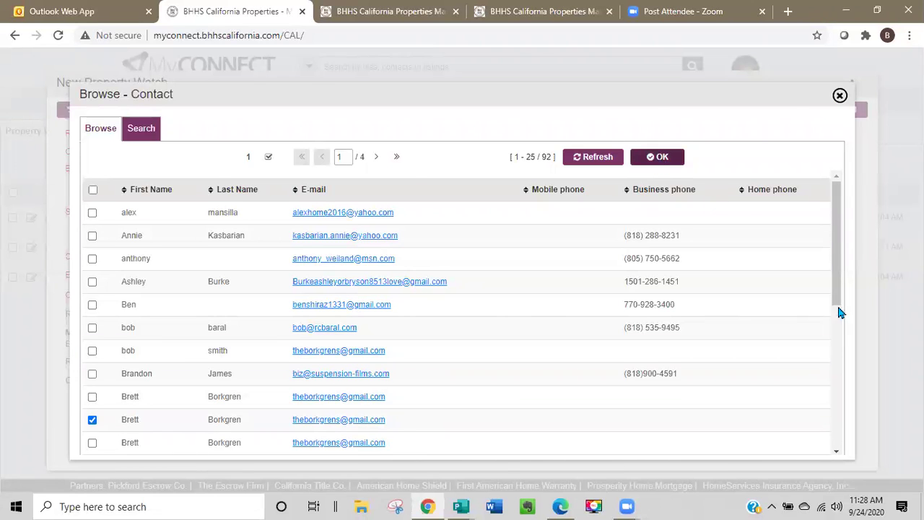
pyautogui.press('Return')
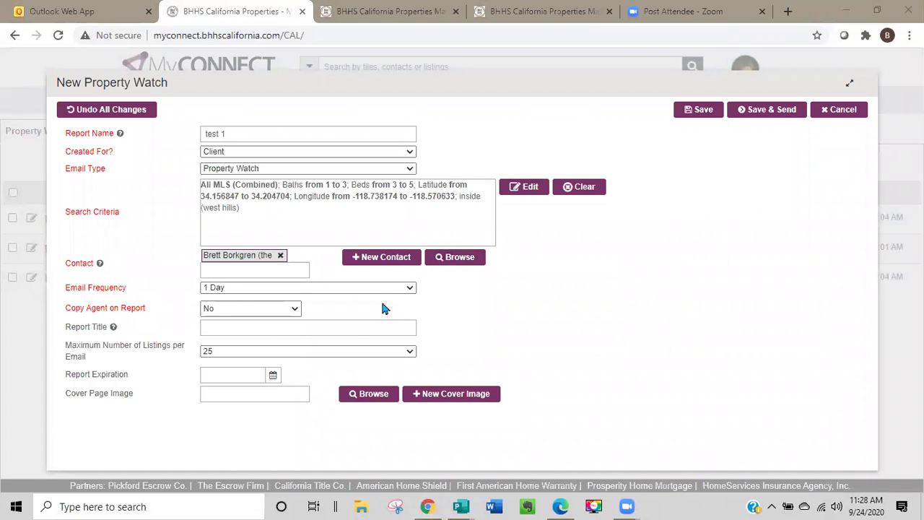
# Step: Set Copy Agent on Report to Yes and enter "West Hills" as the report title
pyautogui.click(411, 290)
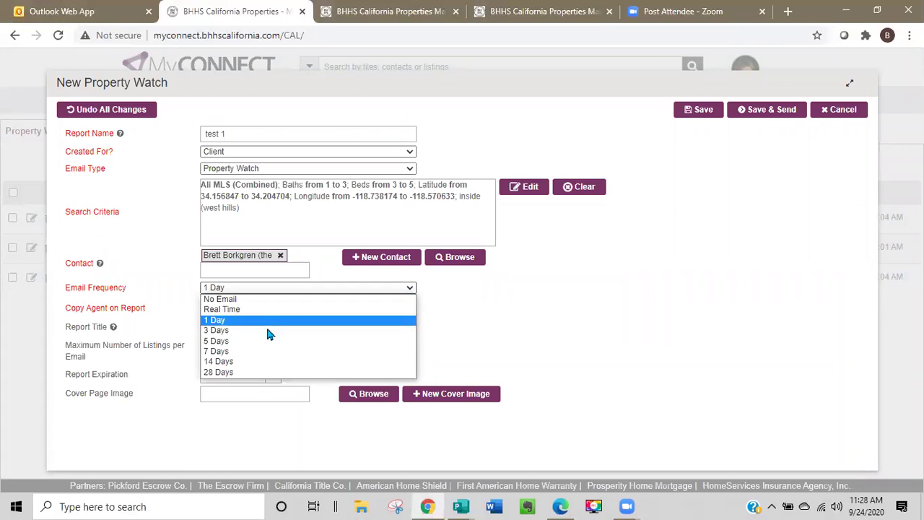
pyautogui.click(507, 317)
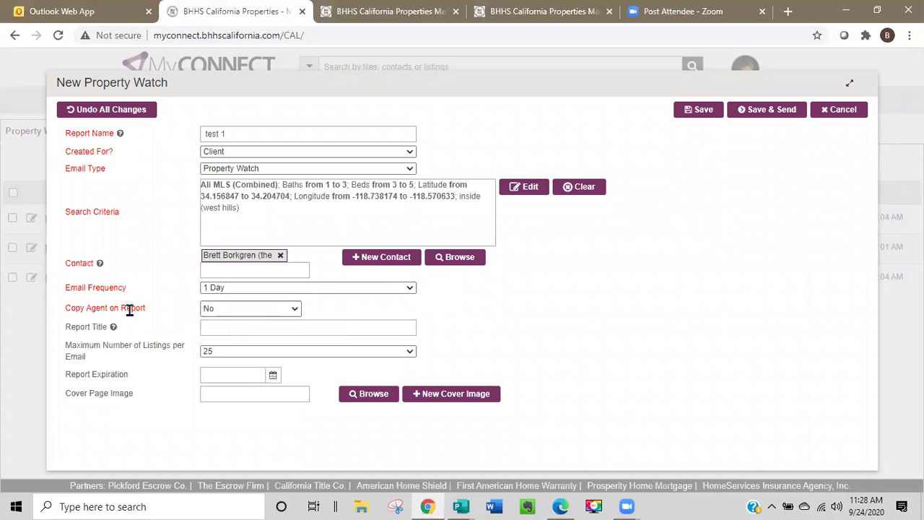
pyautogui.click(295, 311)
pyautogui.click(216, 330)
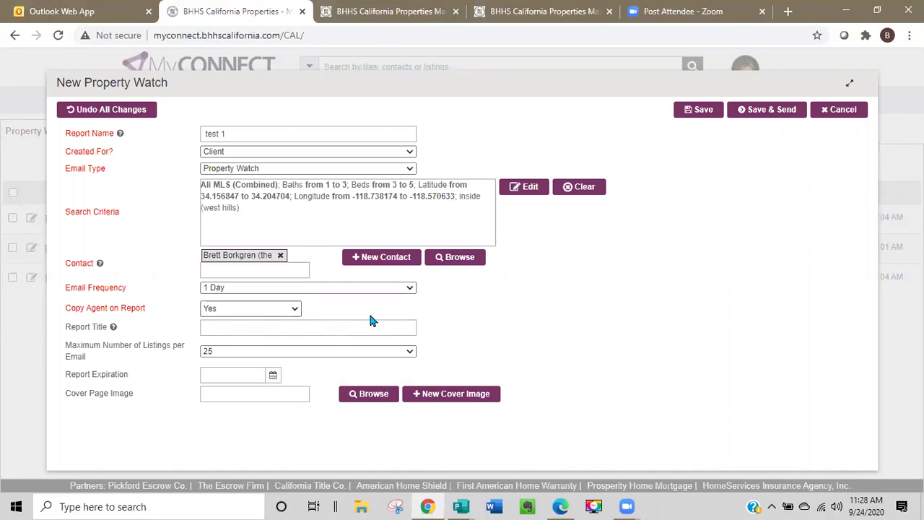
pyautogui.click(253, 328)
pyautogui.write('West H')
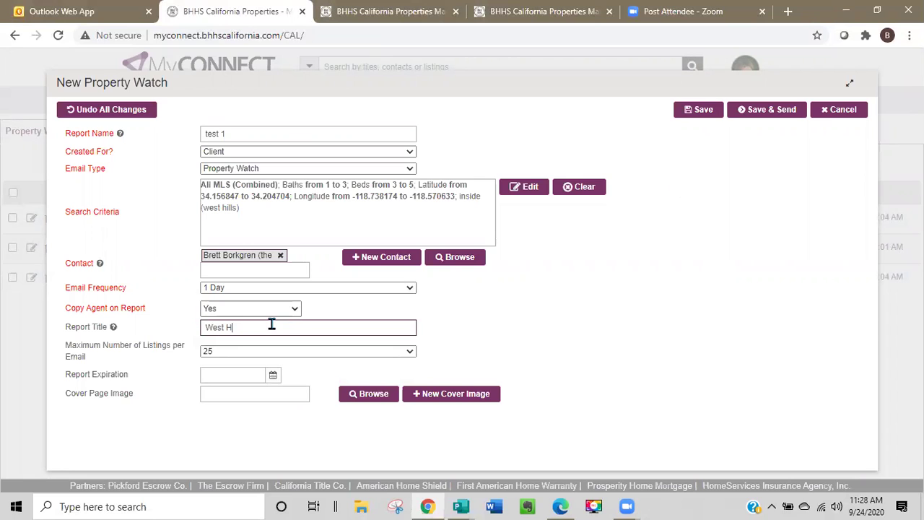
pyautogui.write('ills')
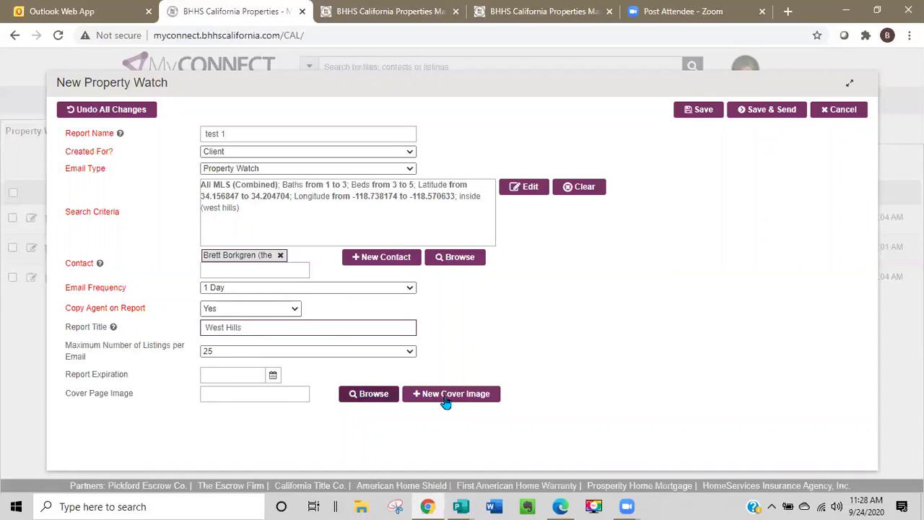
# Step: Use the Conejo Valley -Thousand Oaks picture as the cover page image and save the Property Watch report
pyautogui.click(373, 395)
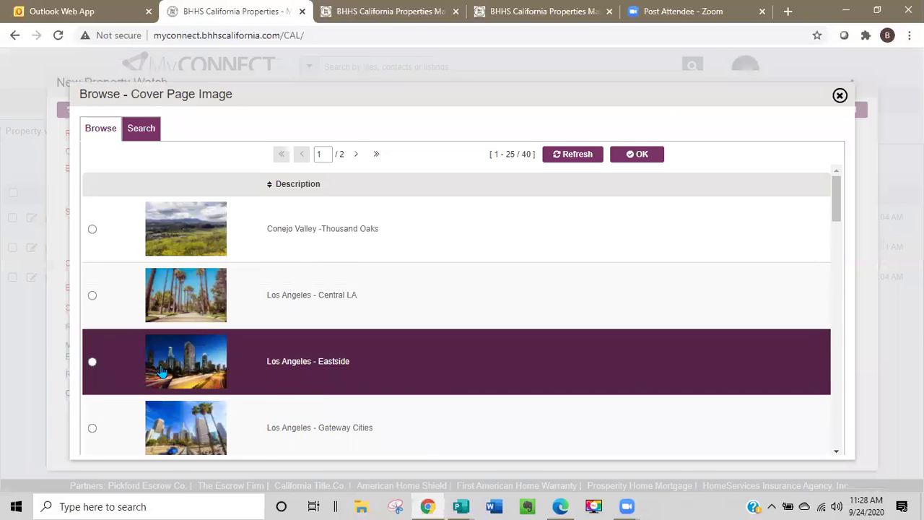
pyautogui.click(91, 229)
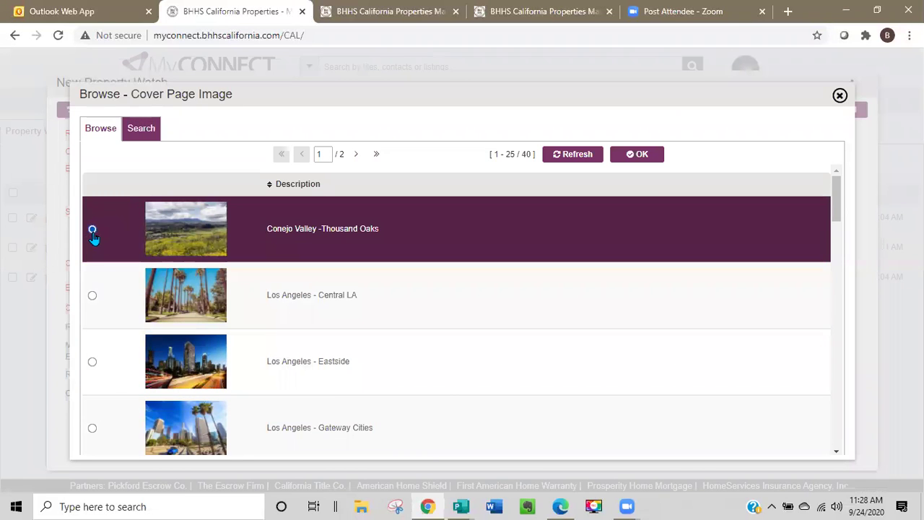
pyautogui.press('Return')
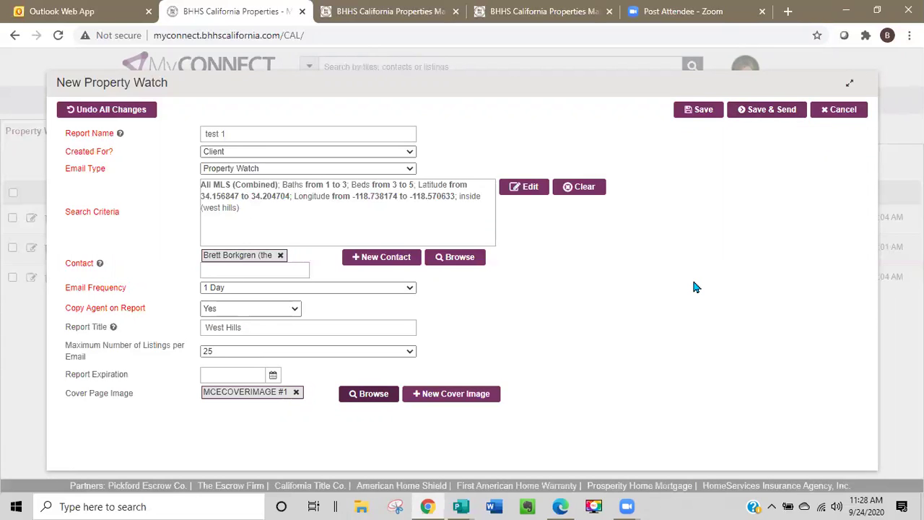
pyautogui.click(703, 115)
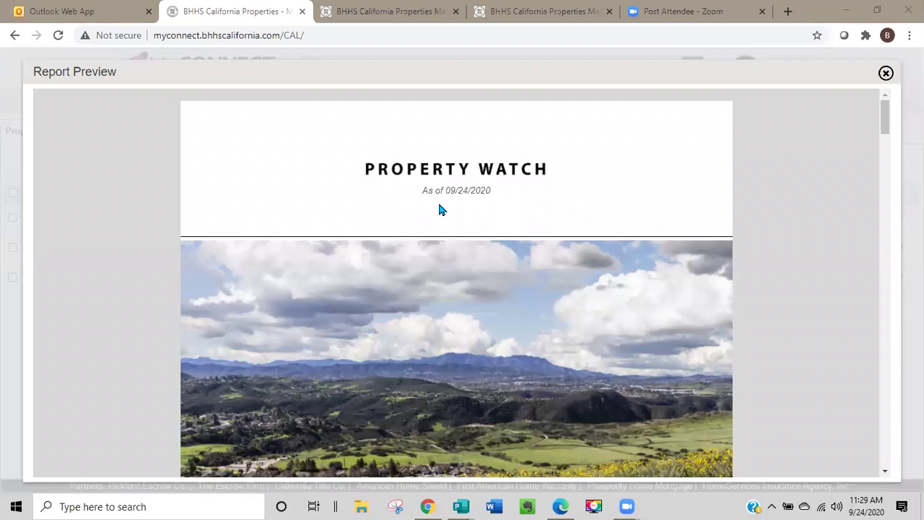
# Step: Examine the West Hills Property Watch preview from its cover page through the letter, agent details and listings, and close the preview
pyautogui.scroll(-3, 469, 239)
pyautogui.scroll(-1, 415, 266)
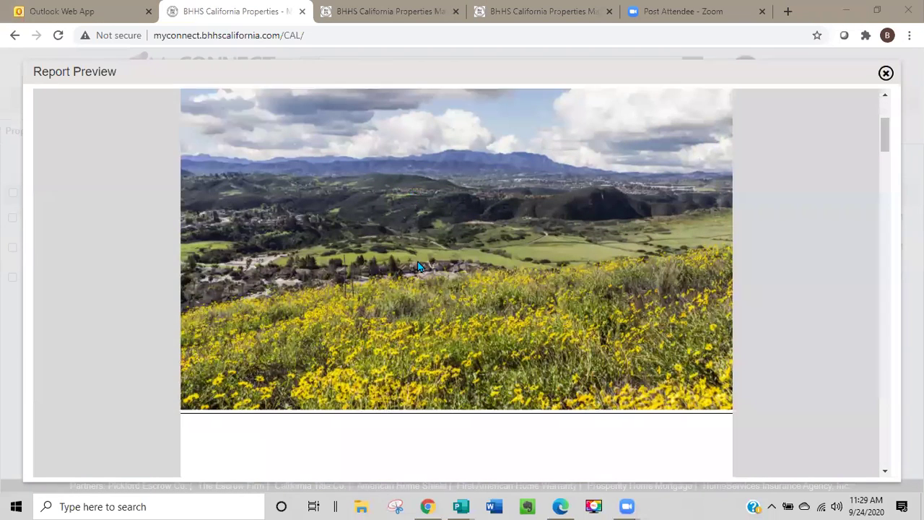
pyautogui.scroll(-2, 418, 267)
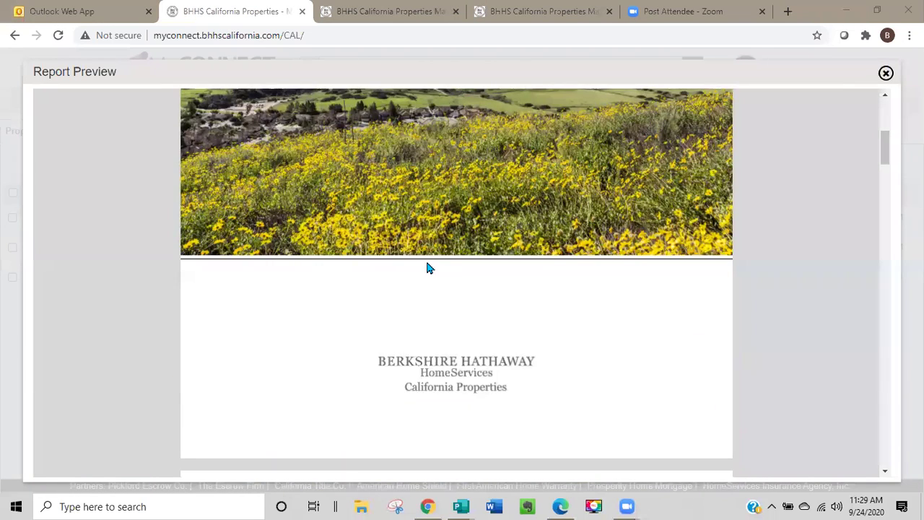
pyautogui.scroll(-3, 261, 192)
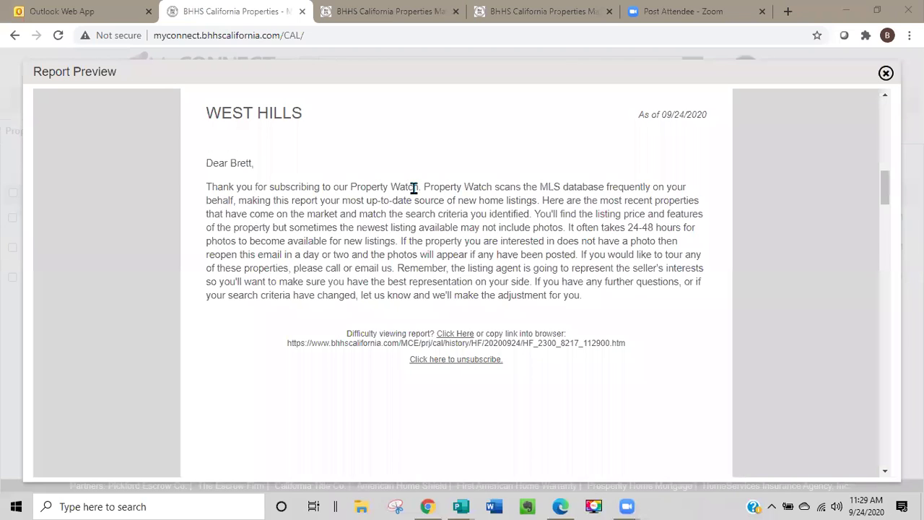
pyautogui.scroll(-3, 454, 289)
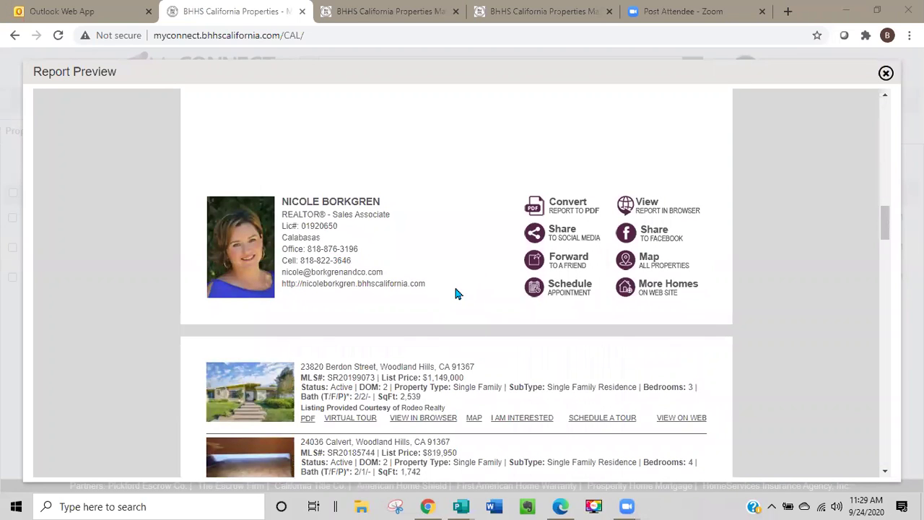
pyautogui.scroll(-3, 437, 307)
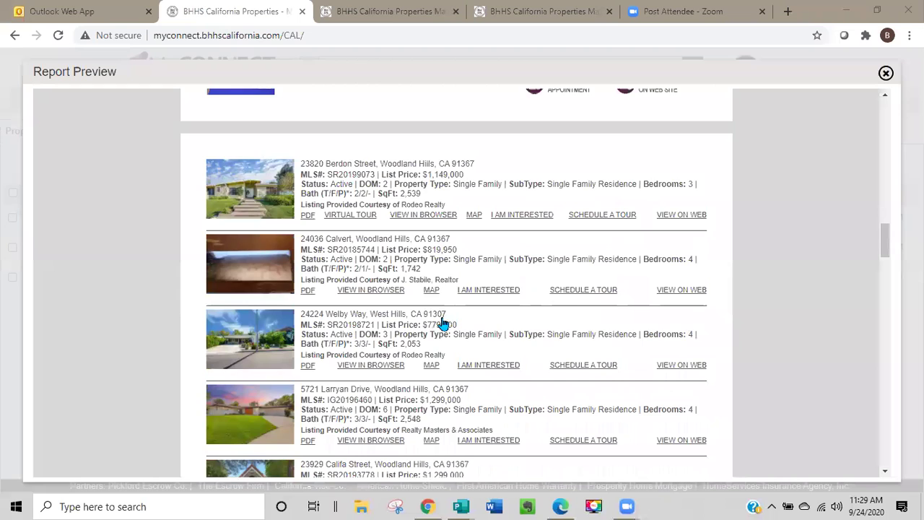
pyautogui.scroll(-6, 443, 322)
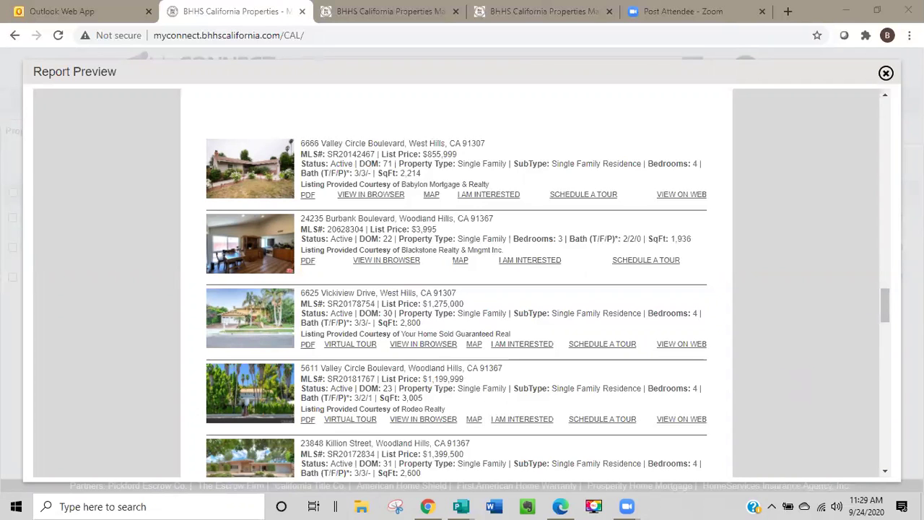
pyautogui.scroll(-1, 808, 219)
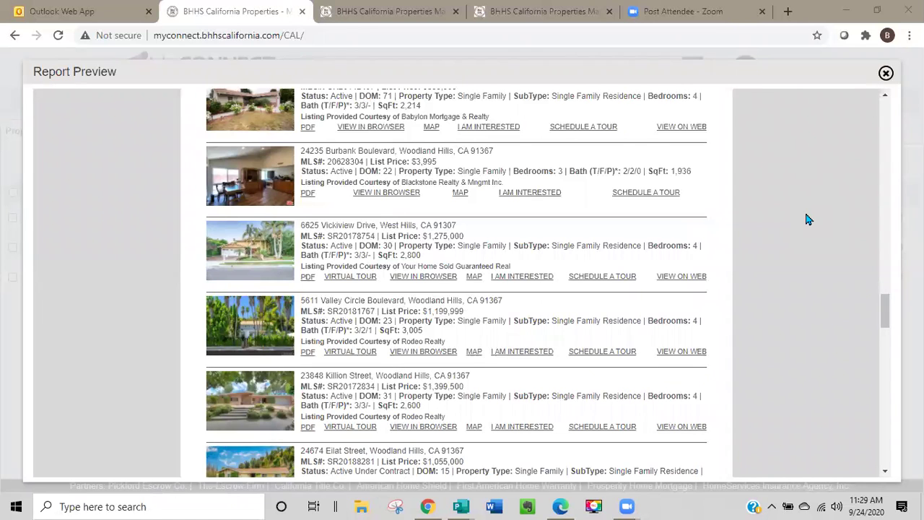
pyautogui.scroll(-1, 807, 215)
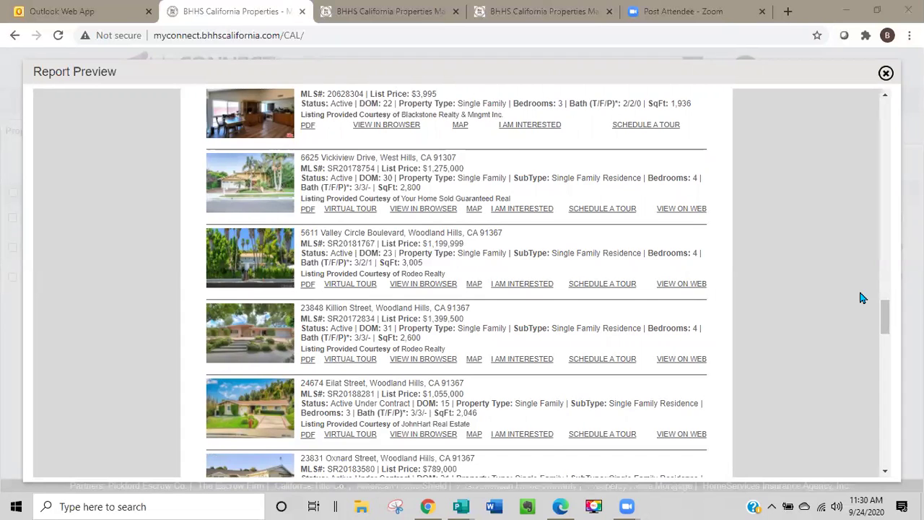
pyautogui.moveTo(885, 321); pyautogui.dragTo(885, 79)
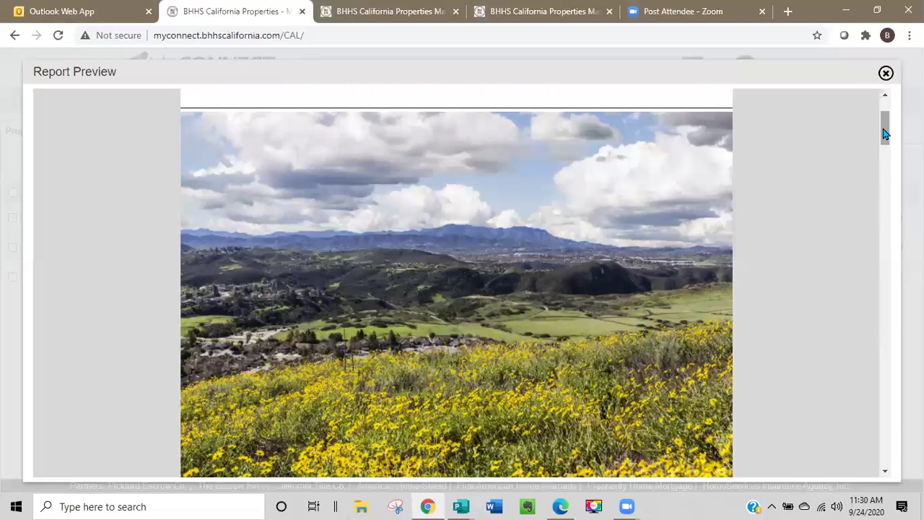
pyautogui.moveTo(885, 133); pyautogui.dragTo(886, 118)
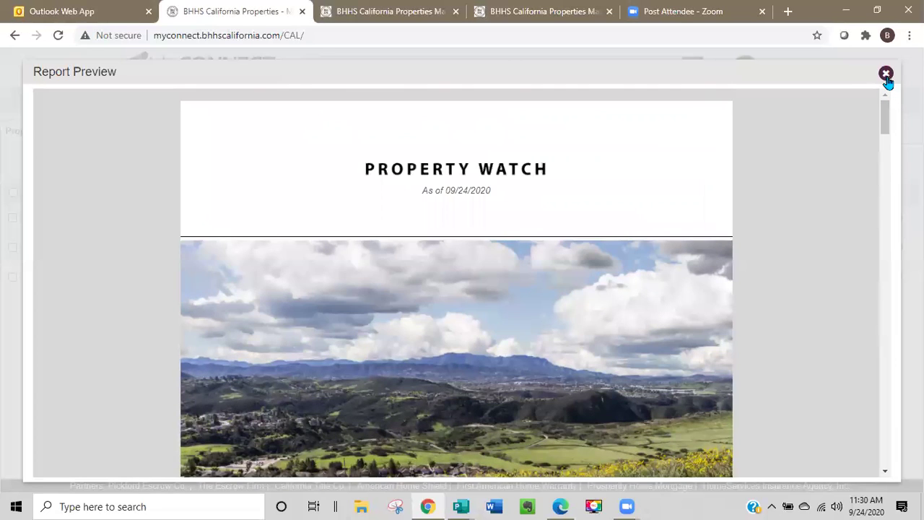
pyautogui.click(886, 73)
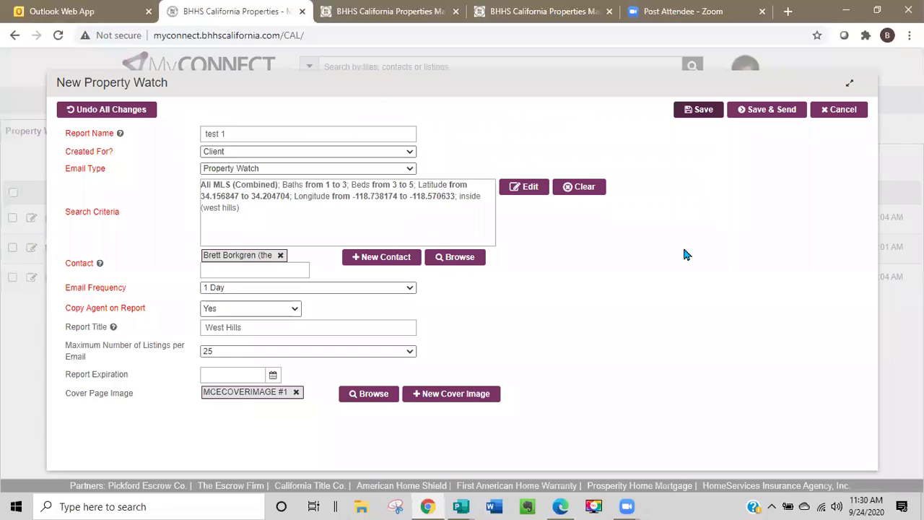
# Step: Cancel the New Property Watch form, discarding its entries, and open the Property Value Estimate reports list
pyautogui.click(839, 109)
pyautogui.click(443, 196)
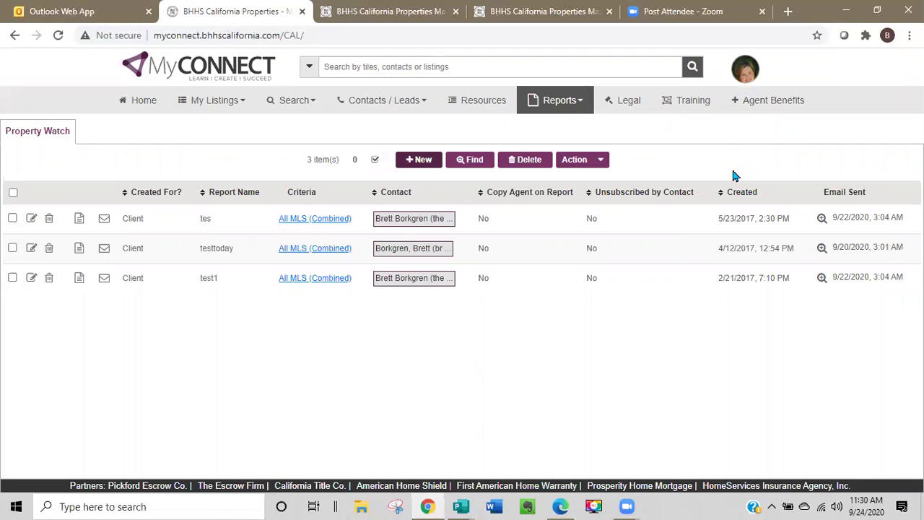
pyautogui.click(575, 105)
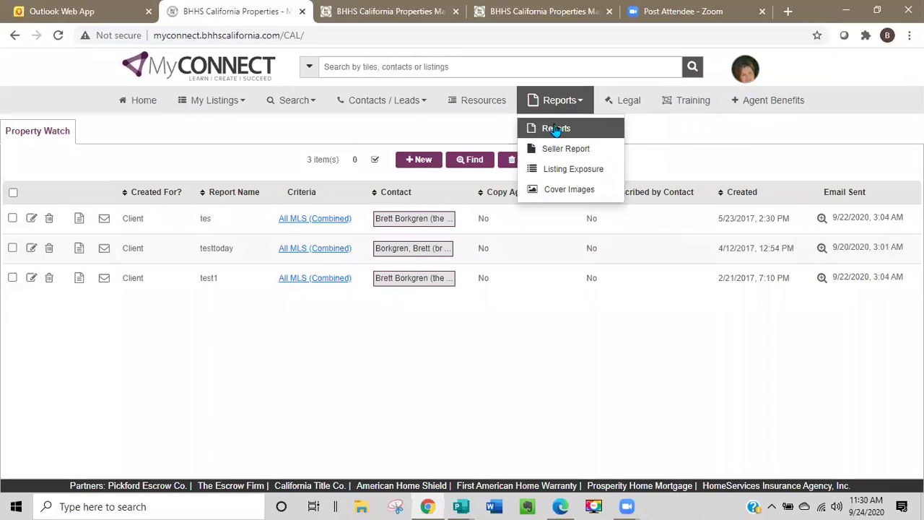
pyautogui.click(556, 129)
pyautogui.click(399, 238)
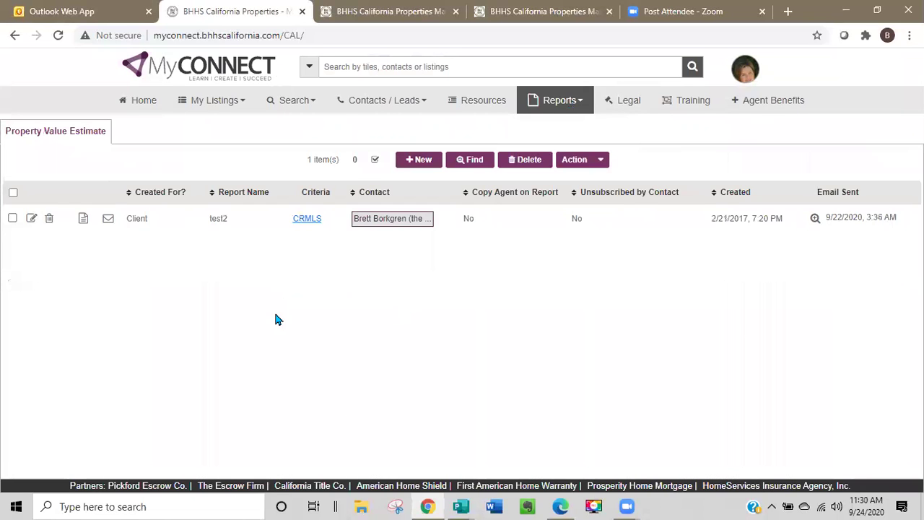
# Step: Preview the test2 Property Value Estimate report and examine its cover, agent details and market information with the map
pyautogui.click(83, 219)
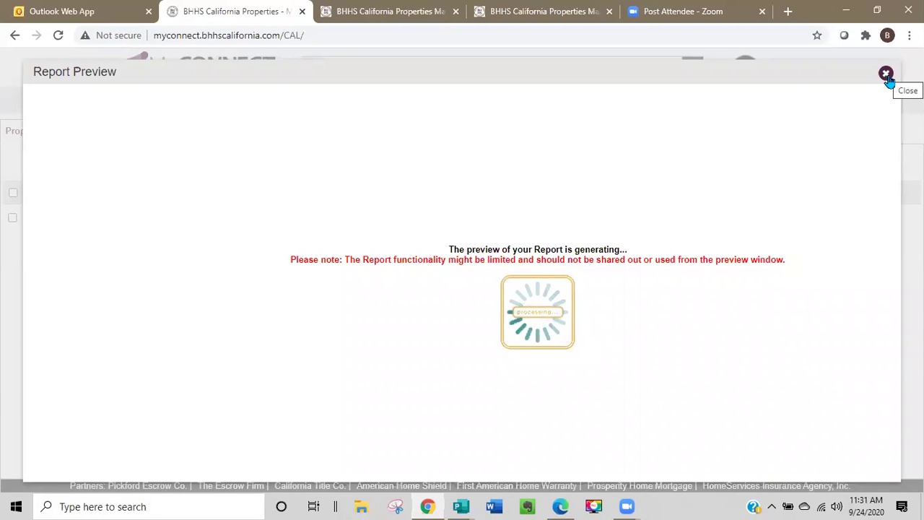
pyautogui.scroll(-10, 777, 199)
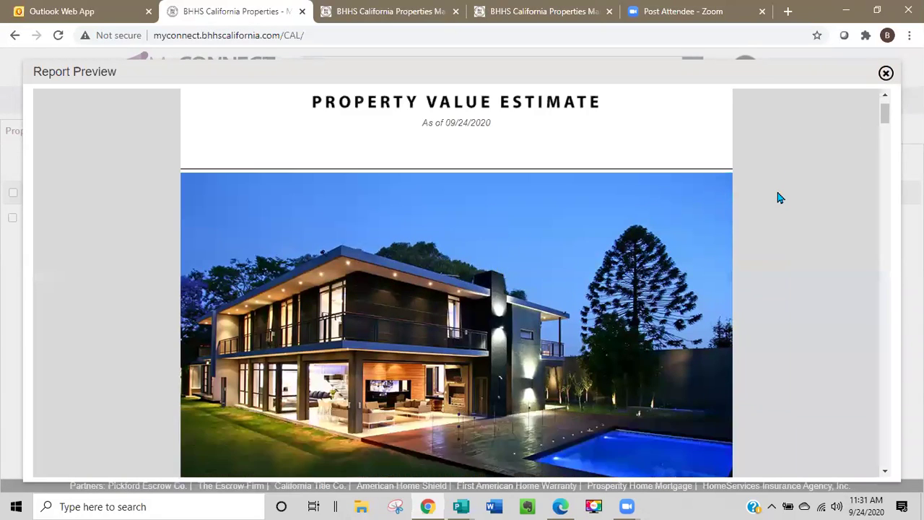
pyautogui.scroll(-5, 783, 214)
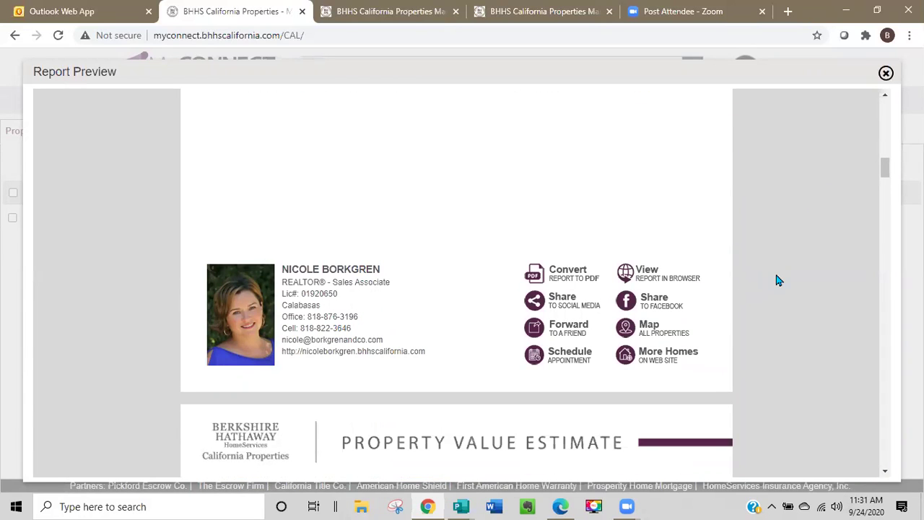
pyautogui.scroll(-1, 778, 280)
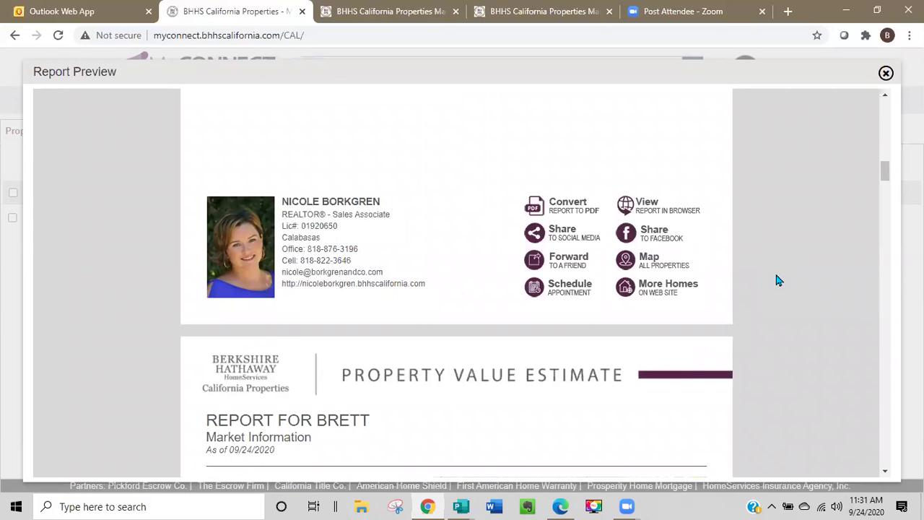
pyautogui.scroll(-2, 776, 280)
pyautogui.scroll(-1, 530, 386)
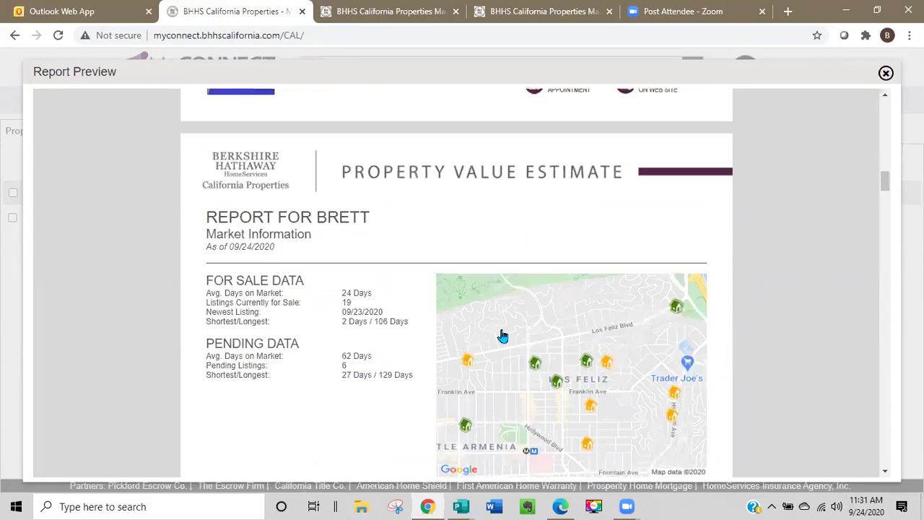
pyautogui.scroll(-7, 532, 328)
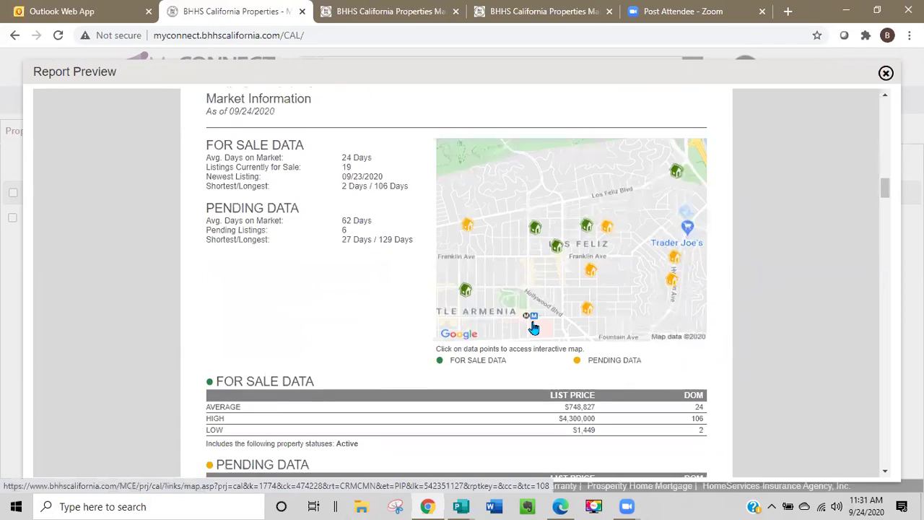
# Step: Convert the previewed Property Value Estimate report to PDF and review its cover, letter, and for-sale and pending data
pyautogui.scroll(4, 530, 359)
pyautogui.scroll(7, 531, 359)
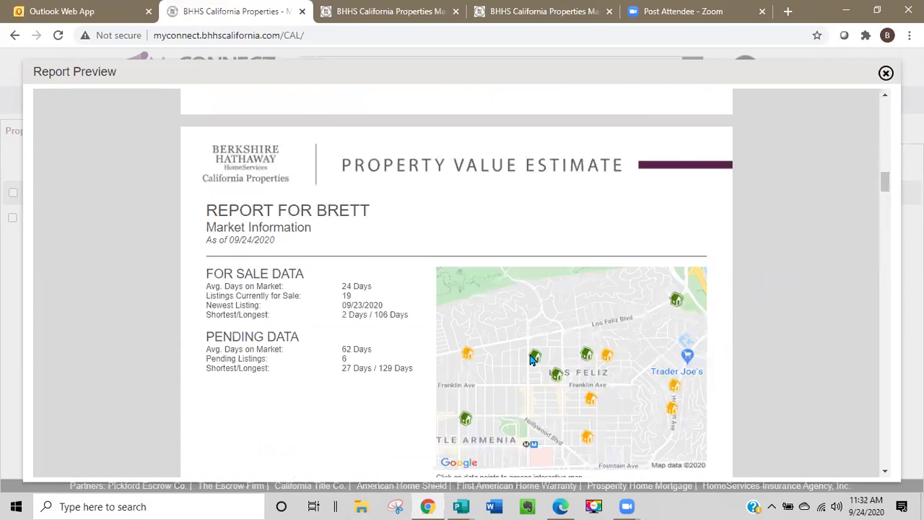
pyautogui.click(568, 340)
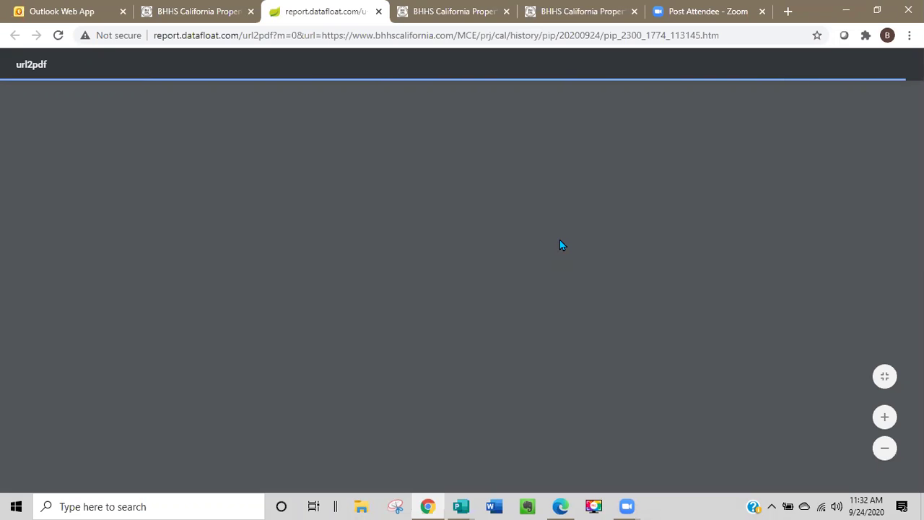
pyautogui.scroll(-6, 571, 249)
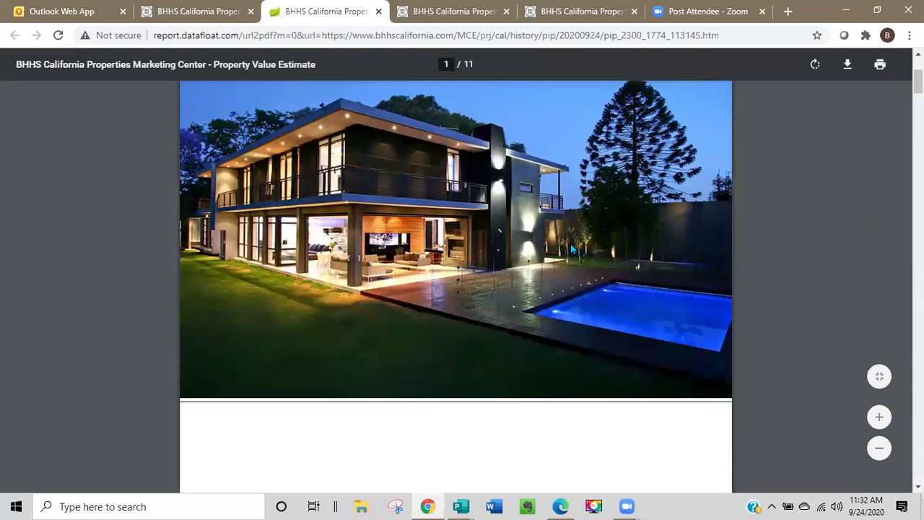
pyautogui.scroll(-12, 571, 249)
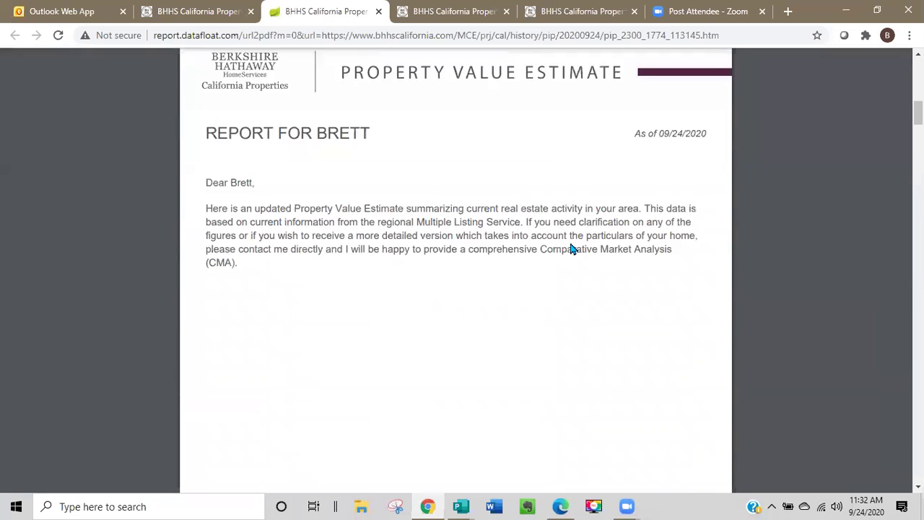
pyautogui.scroll(-3, 570, 249)
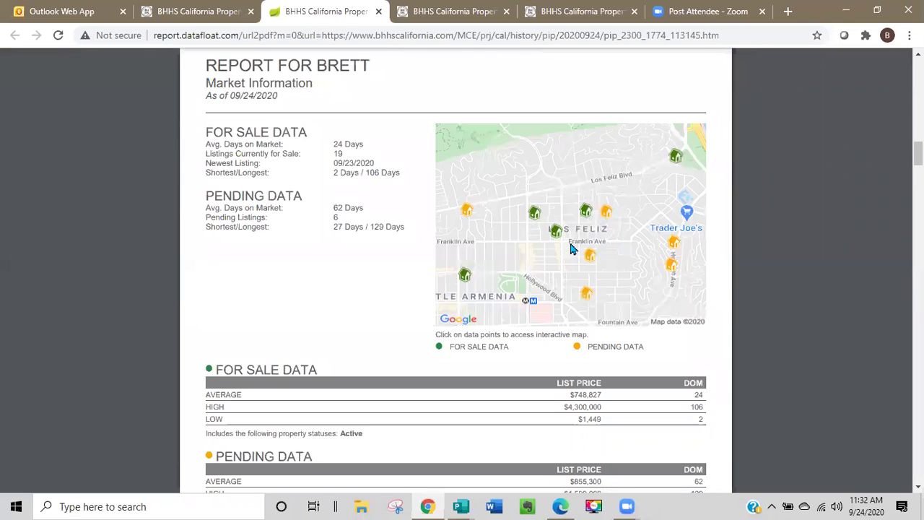
pyautogui.scroll(-3, 570, 249)
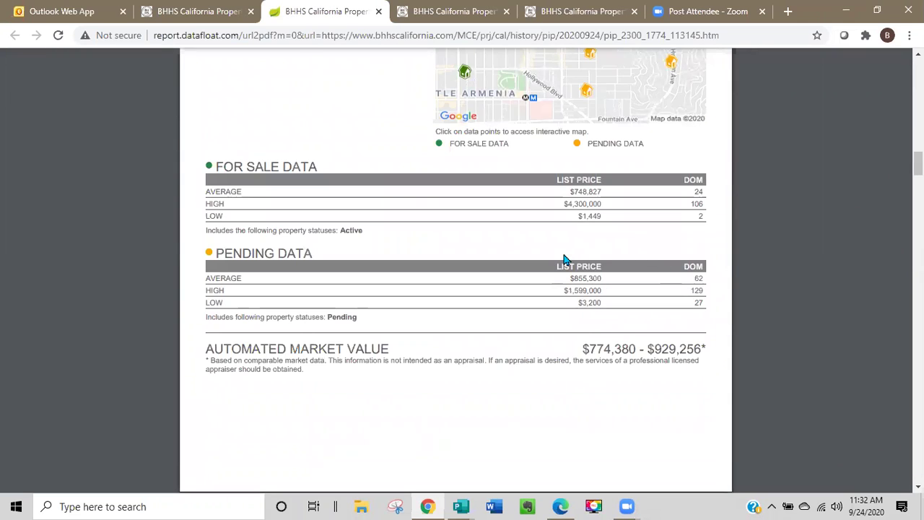
pyautogui.scroll(-15, 565, 260)
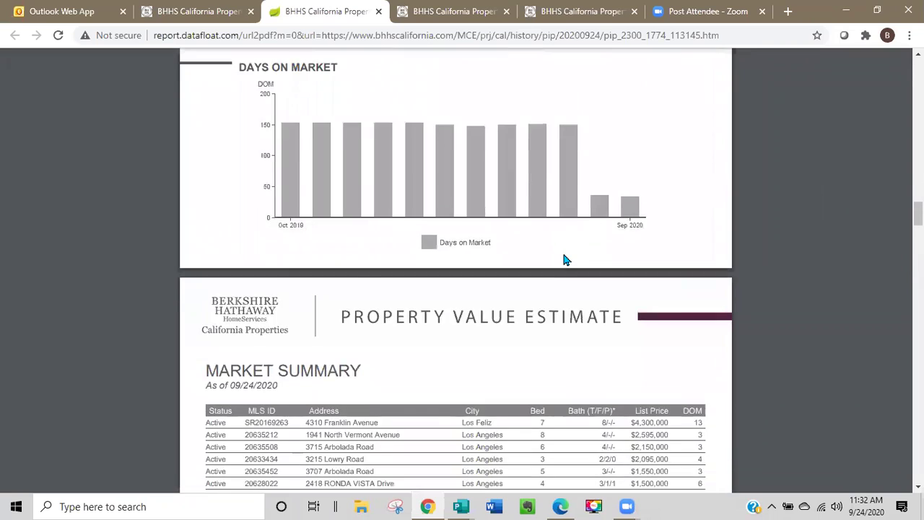
# Step: Examine the market summary and individual property listings through the final page of the Property Value Estimate PDF
pyautogui.scroll(-11, 556, 256)
pyautogui.scroll(-9, 518, 260)
pyautogui.scroll(-9, 517, 260)
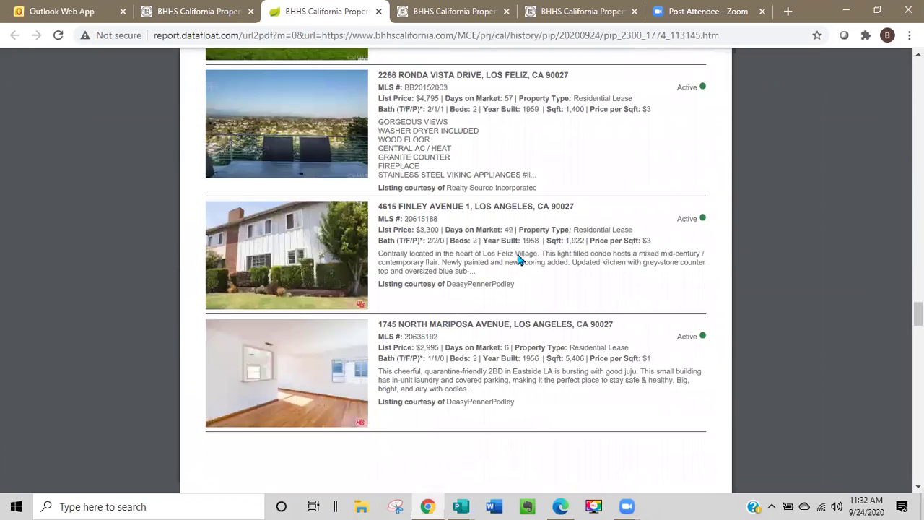
pyautogui.scroll(-4, 518, 259)
pyautogui.scroll(-4, 517, 254)
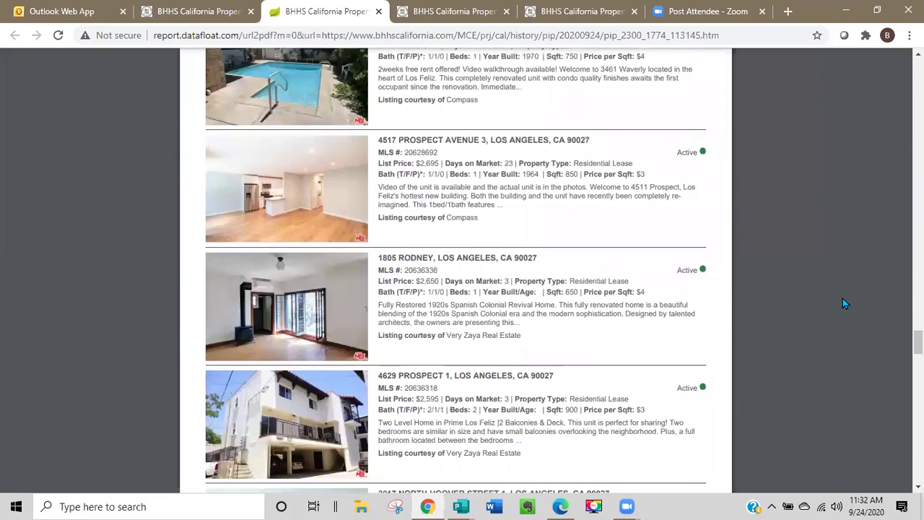
pyautogui.scroll(-3, 795, 304)
pyautogui.scroll(-12, 787, 303)
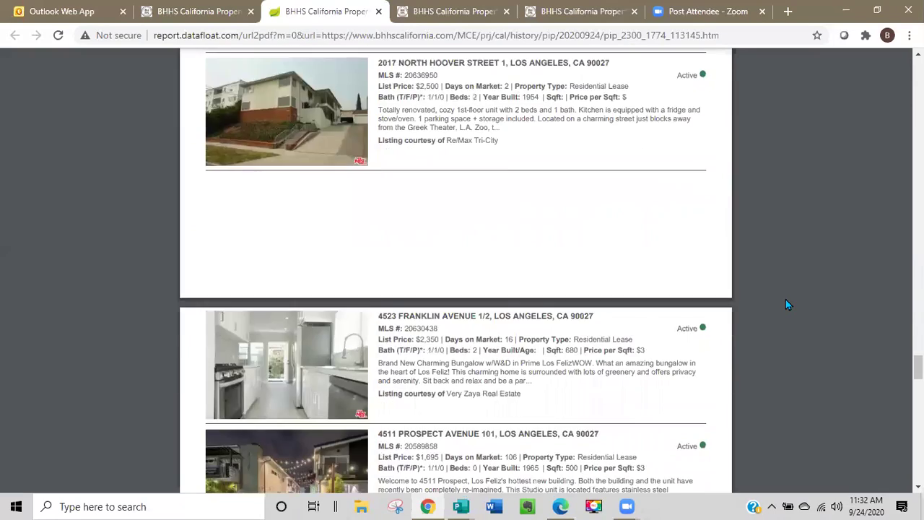
pyautogui.scroll(-15, 786, 303)
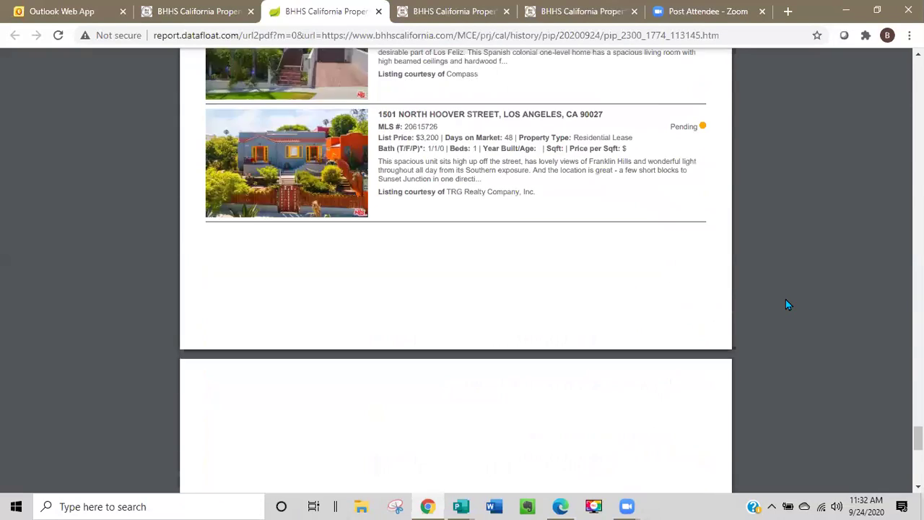
pyautogui.scroll(12, 785, 300)
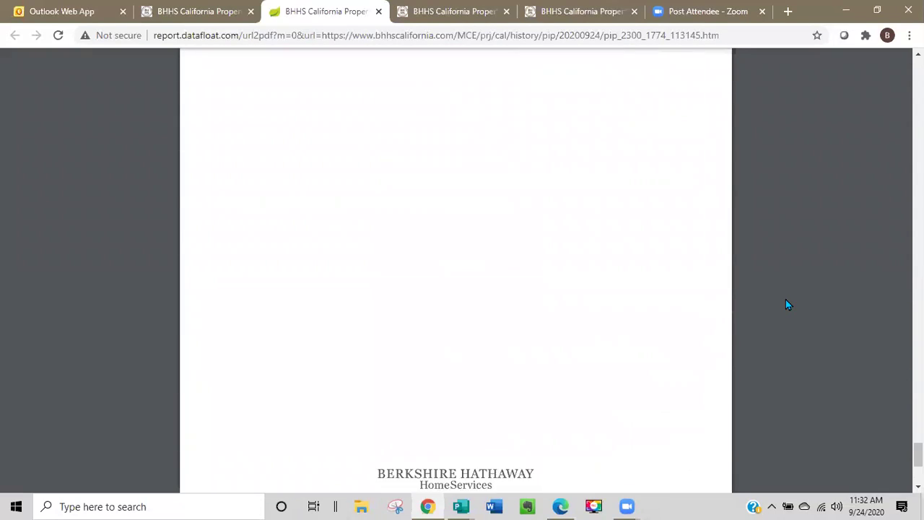
pyautogui.scroll(12, 785, 298)
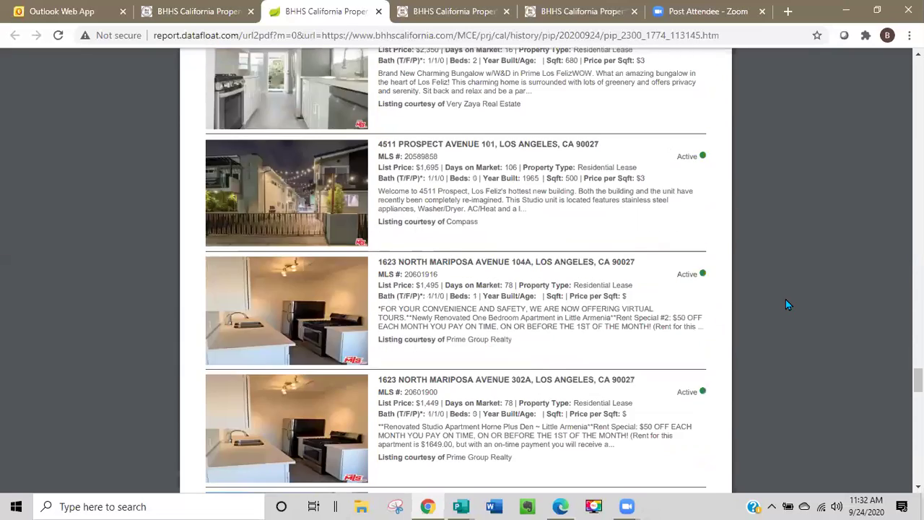
# Step: Return to MyConnect and close the Property Value Estimate report preview
pyautogui.click(216, 11)
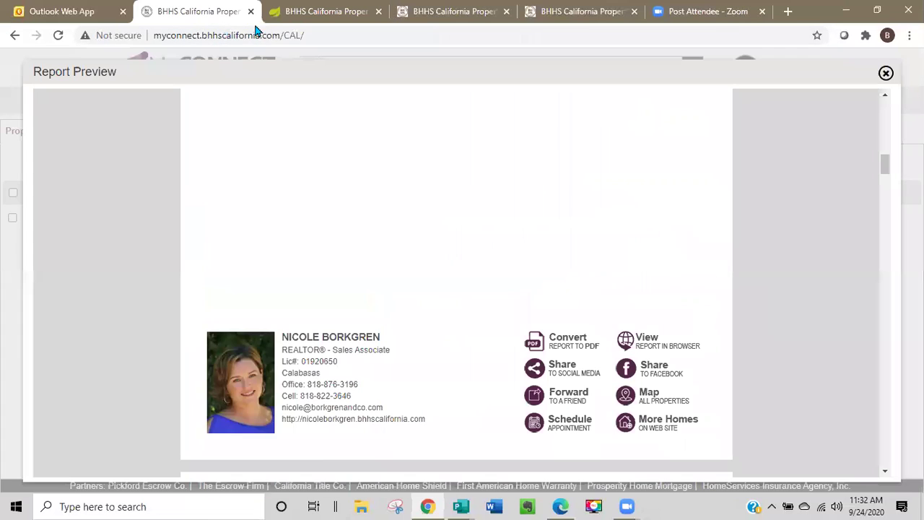
pyautogui.scroll(10, 884, 164)
pyautogui.click(885, 73)
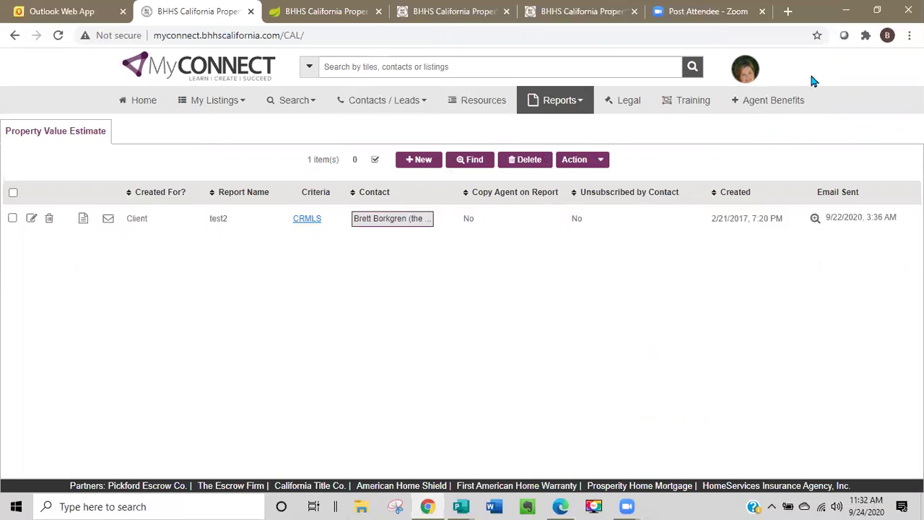
# Step: Open the agent profile for editing and examine the Property Watch Layout options in its Reports section
pyautogui.click(750, 73)
pyautogui.click(744, 72)
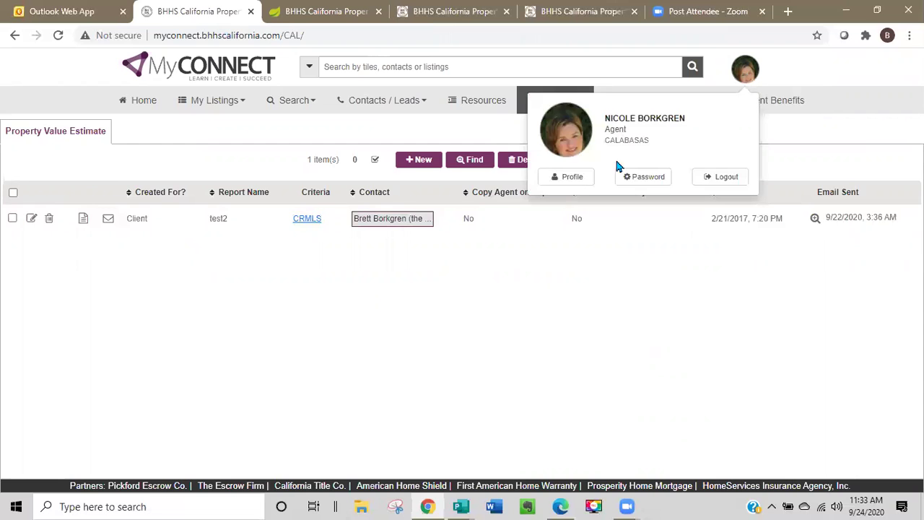
pyautogui.click(567, 179)
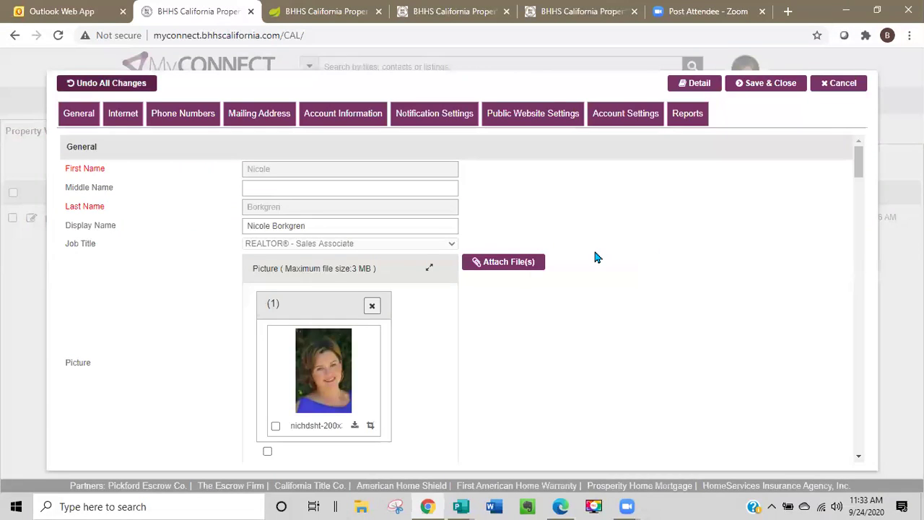
pyautogui.scroll(-2, 596, 256)
pyautogui.scroll(-15, 596, 256)
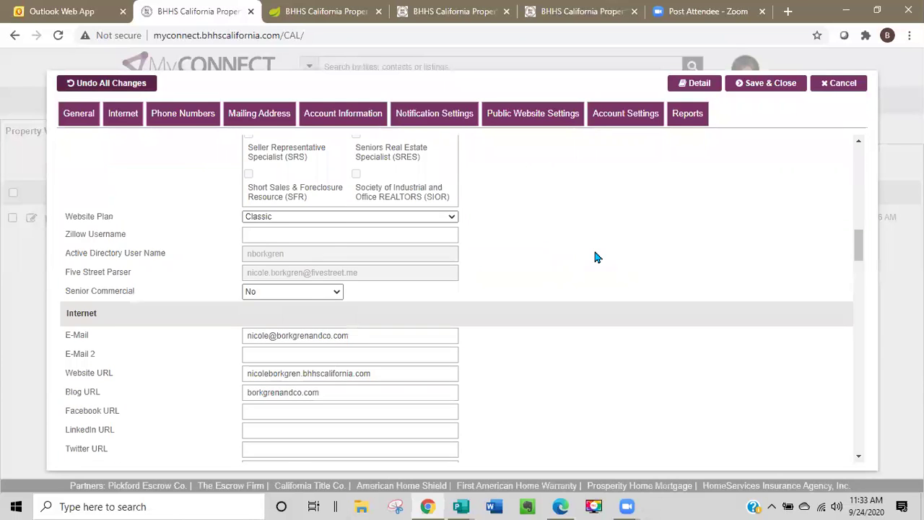
pyautogui.scroll(-20, 596, 257)
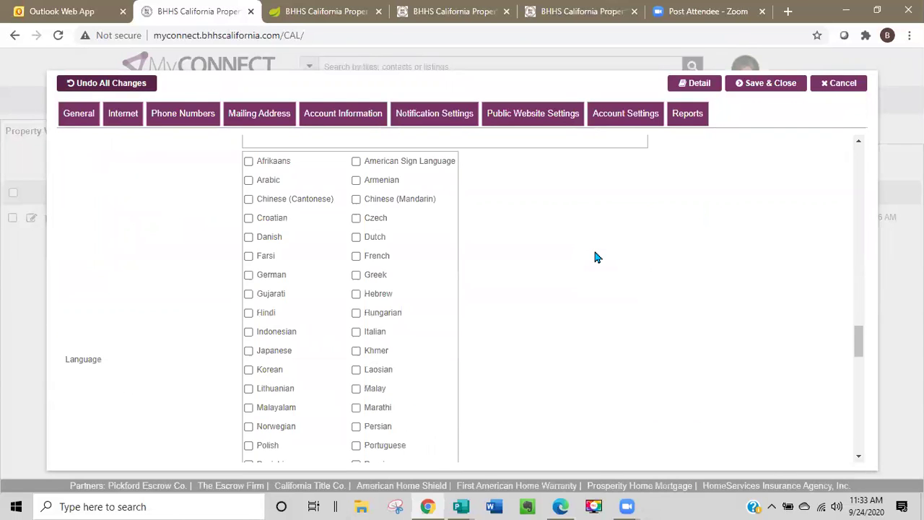
pyautogui.scroll(-15, 596, 257)
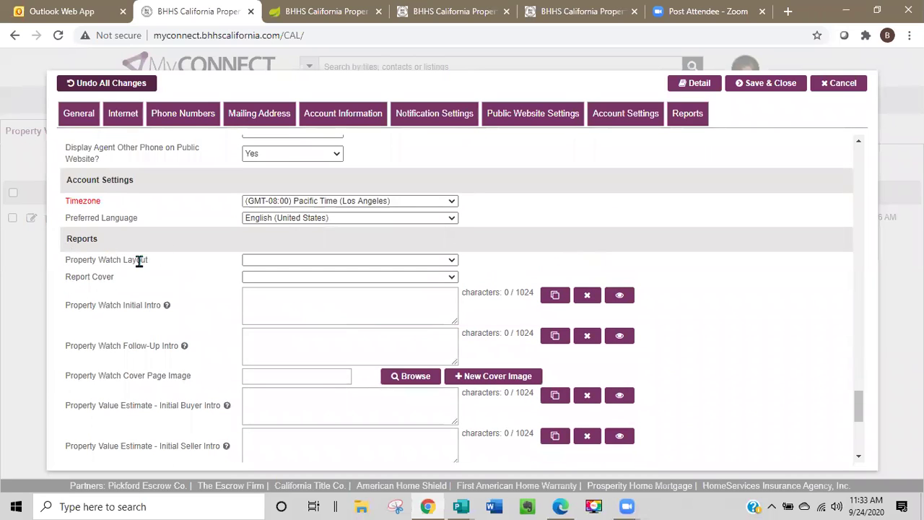
pyautogui.click(449, 262)
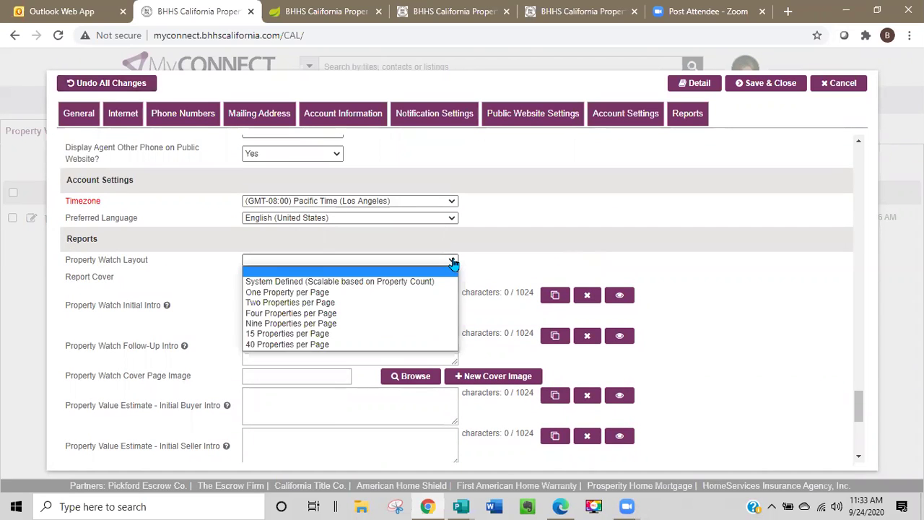
pyautogui.click(522, 231)
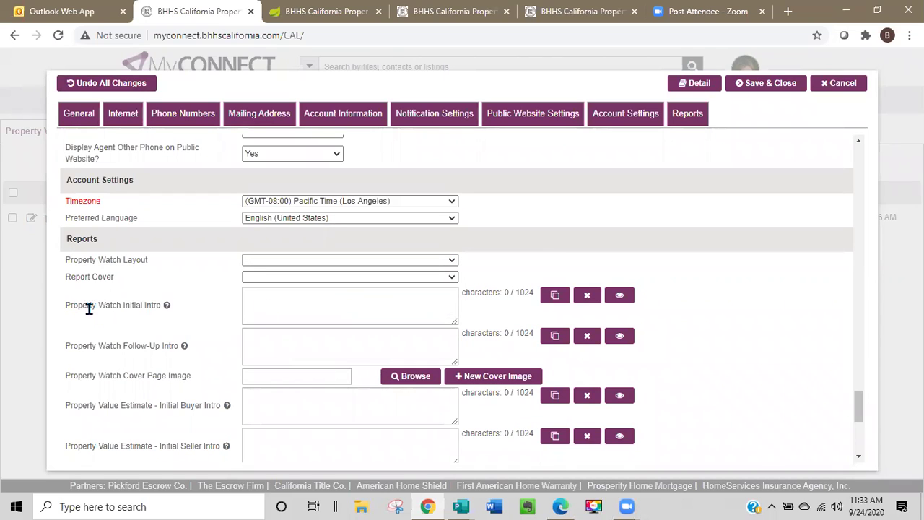
# Step: Try sample text in the Property Watch Initial Intro, discard it, and check the Follow-Up Intro editor without entering text
pyautogui.click(266, 304)
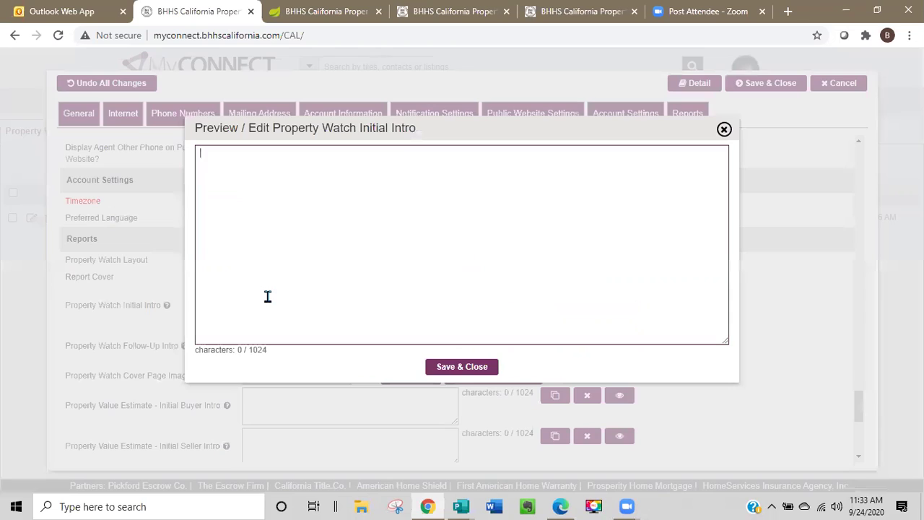
pyautogui.write(';jkajdf apisu diof oiosaud fau osdiuf  ikjklasdjlfkj lk d')
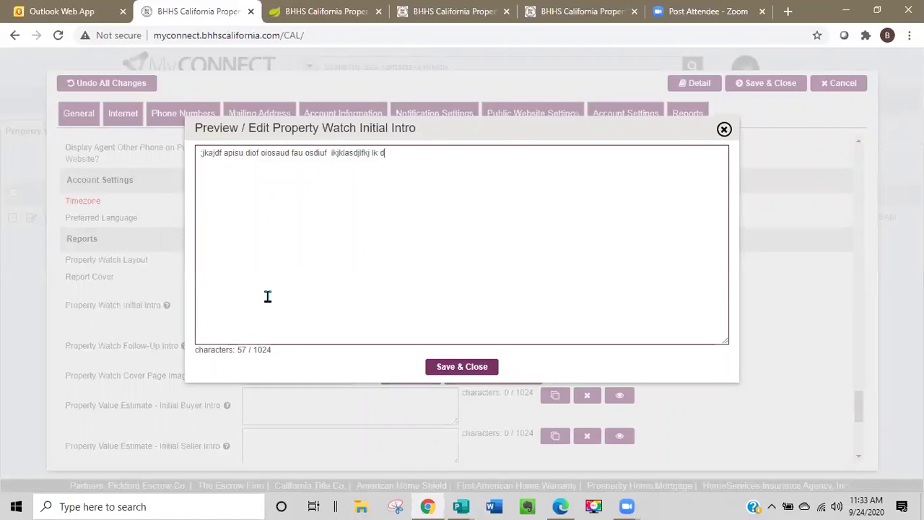
pyautogui.click(724, 129)
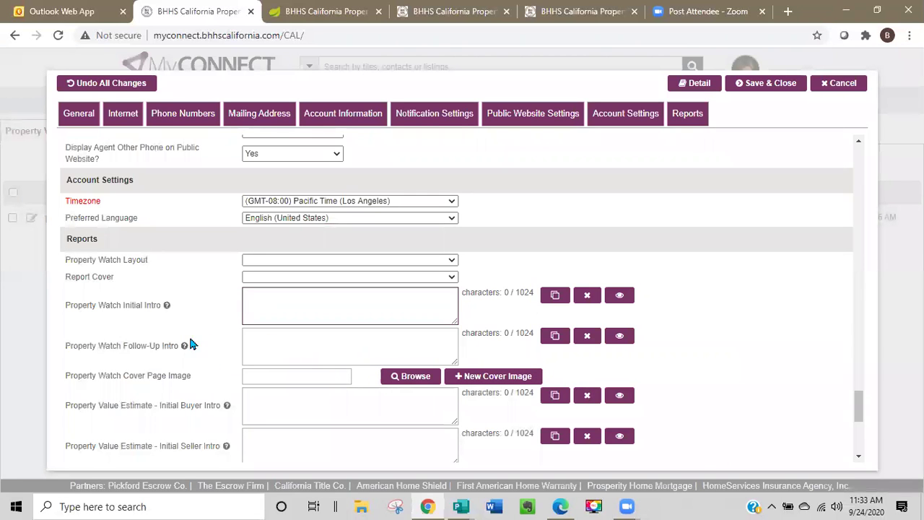
pyautogui.click(307, 349)
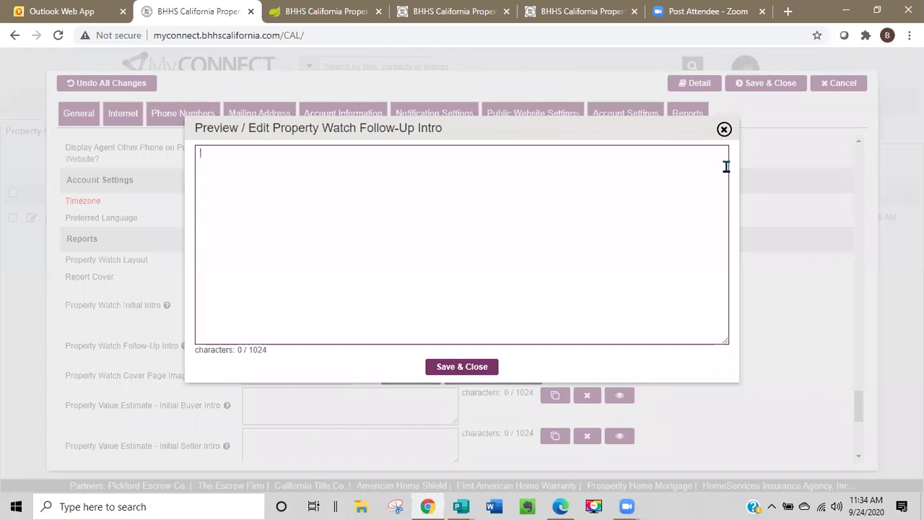
pyautogui.click(725, 130)
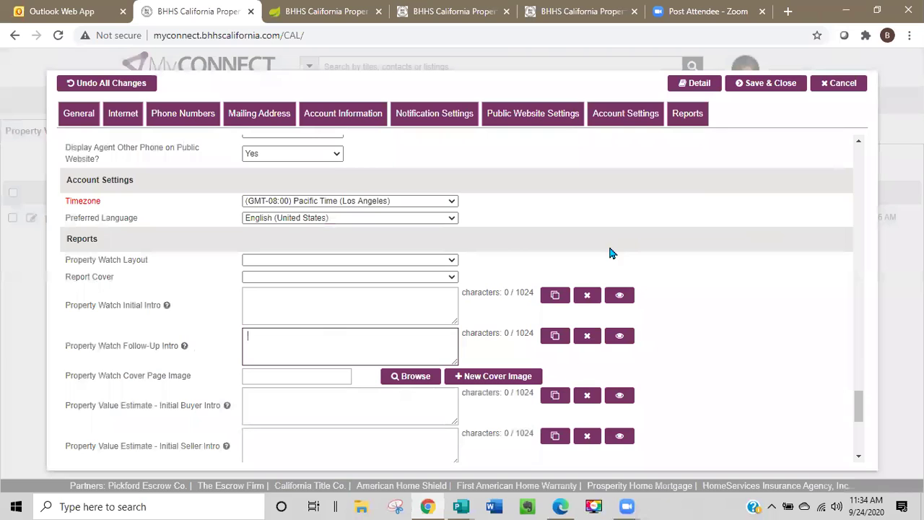
# Step: Examine the intro and cover image settings for the remaining report types, and cancel editing the agent profile
pyautogui.scroll(-2, 281, 329)
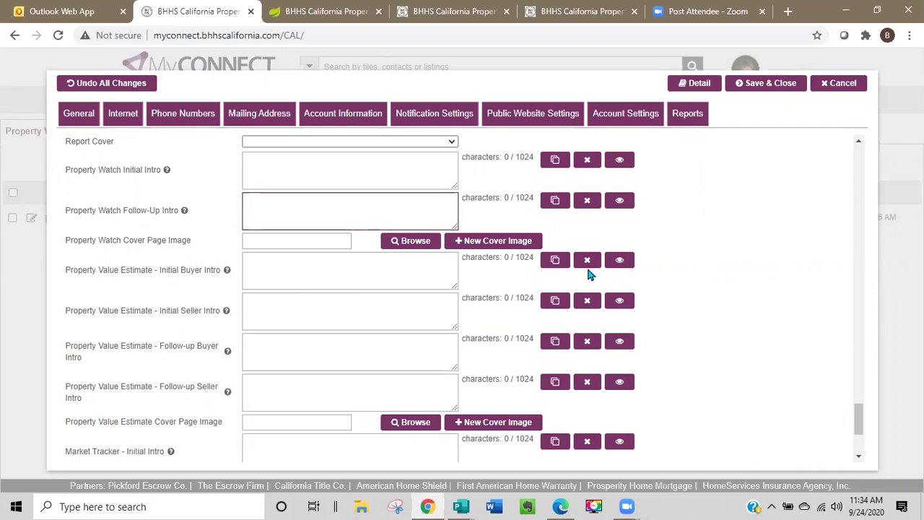
pyautogui.scroll(-3, 724, 249)
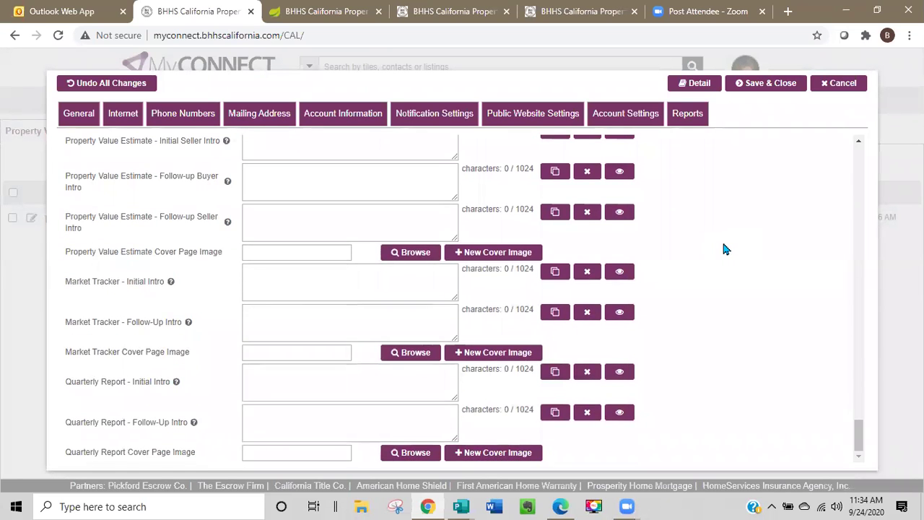
pyautogui.scroll(15, 725, 248)
pyautogui.scroll(15, 725, 248)
pyautogui.scroll(10, 726, 249)
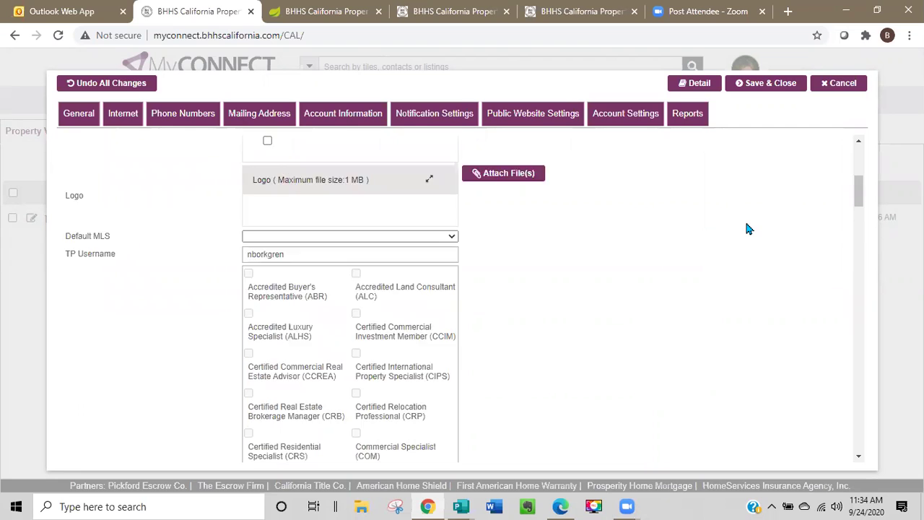
pyautogui.scroll(5, 747, 229)
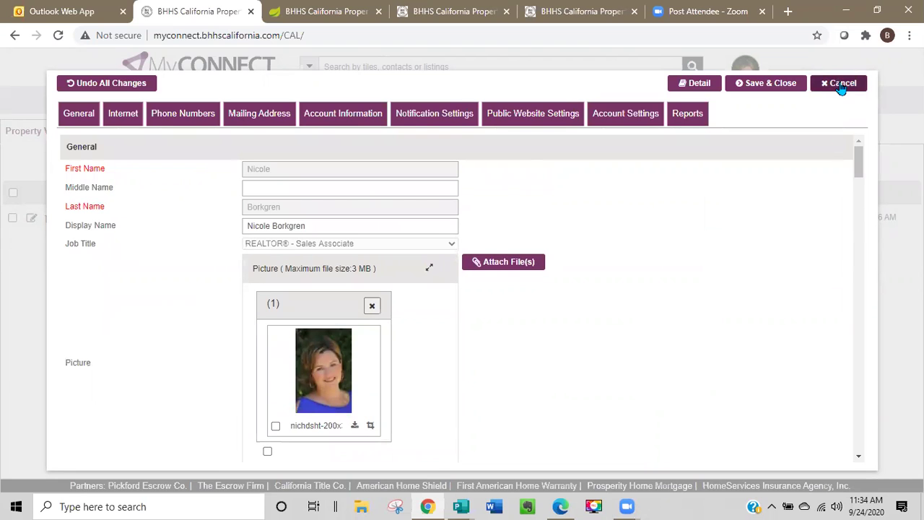
pyautogui.click(840, 85)
pyautogui.click(443, 194)
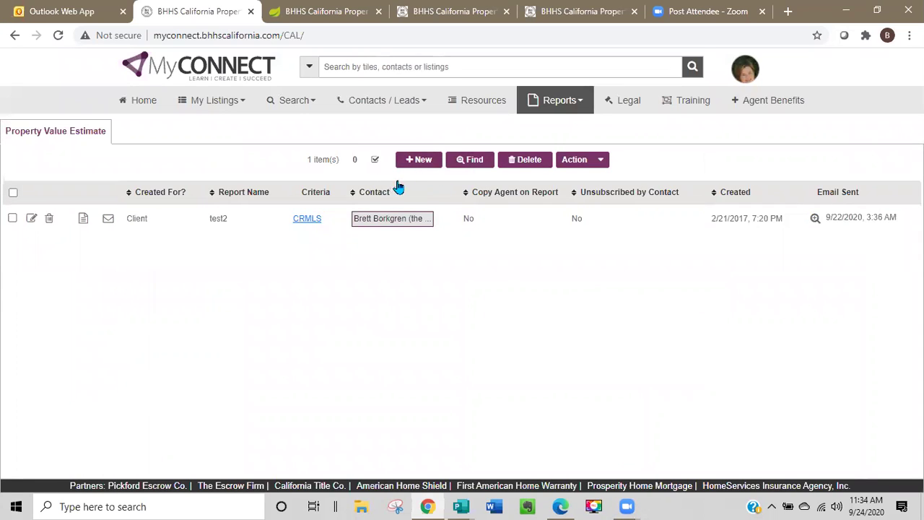
# Step: Open the list of Property Watch reports, start a preview of the tes report and close it
pyautogui.click(575, 102)
pyautogui.click(553, 129)
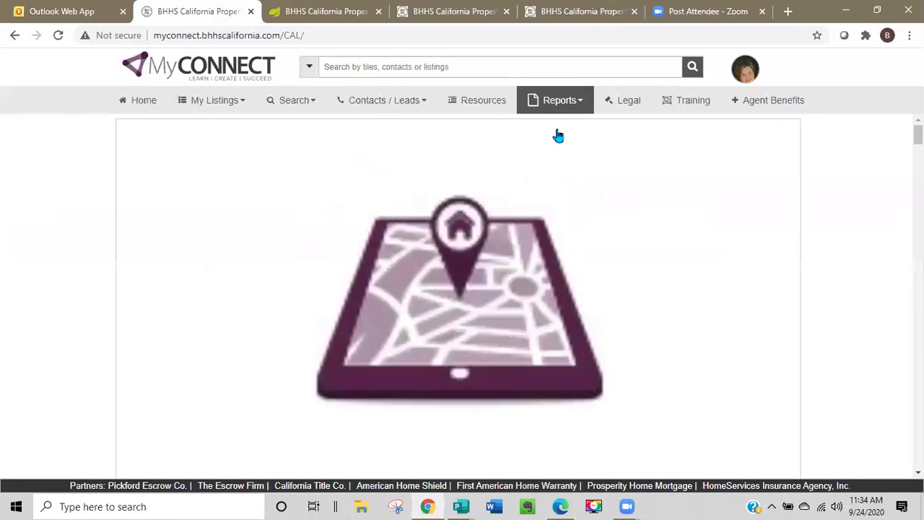
pyautogui.click(217, 217)
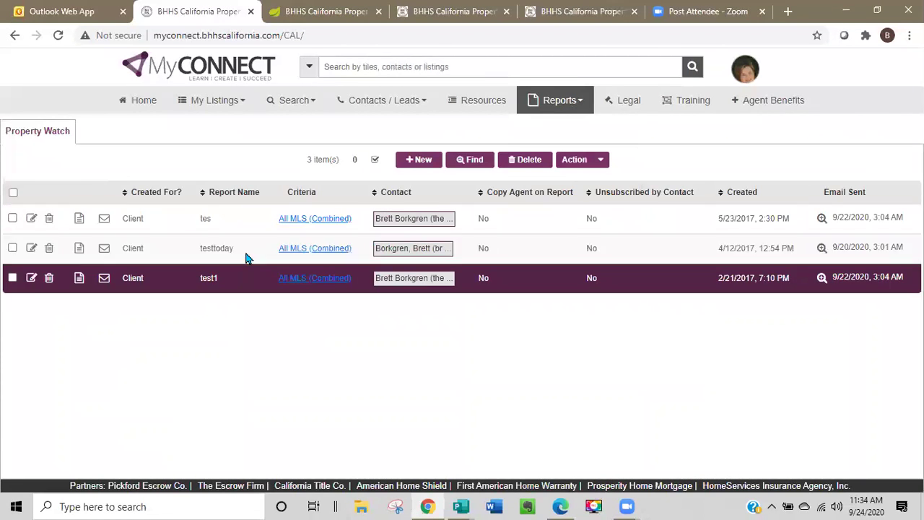
pyautogui.click(79, 218)
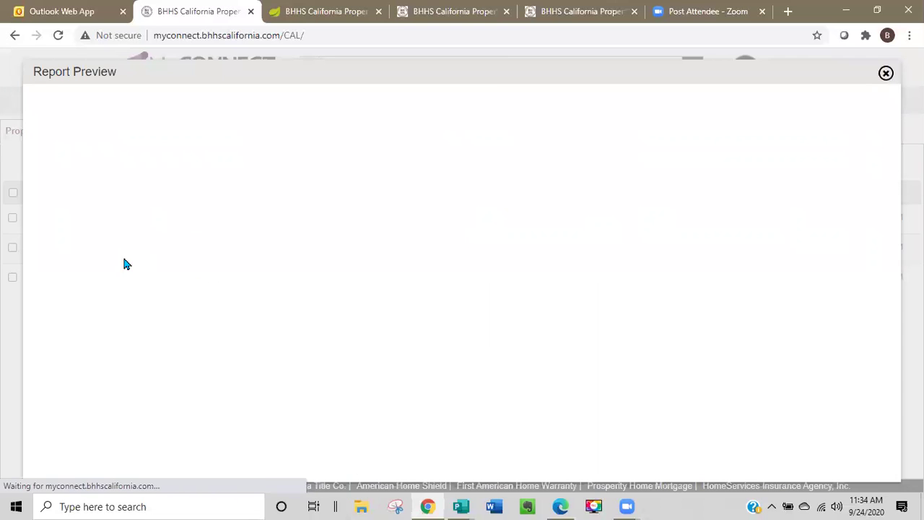
pyautogui.click(887, 75)
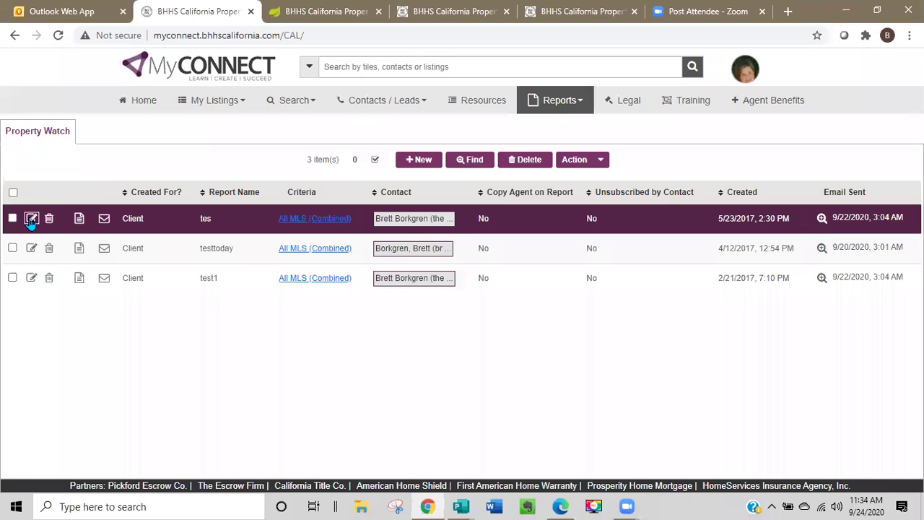
# Step: Open the tes Property Watch for editing and look through the available cover page images without choosing one
pyautogui.click(31, 219)
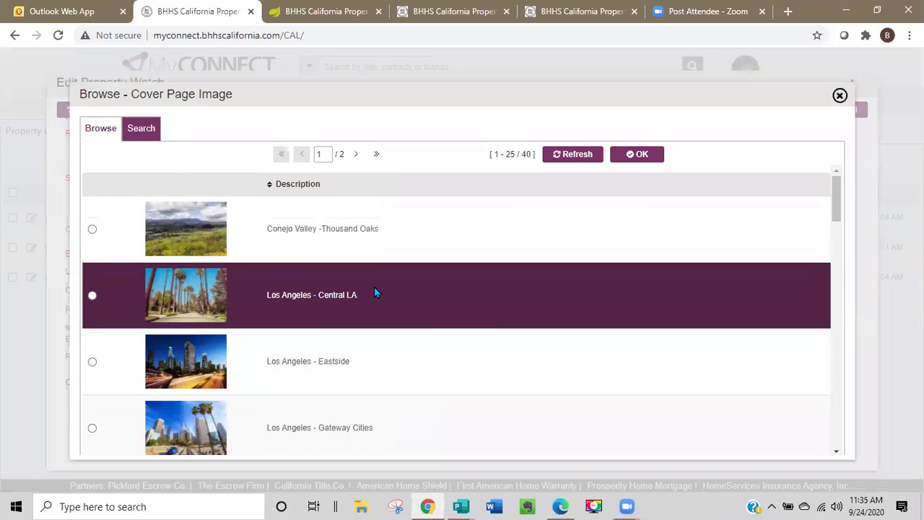
pyautogui.scroll(-4, 378, 285)
pyautogui.scroll(-5, 378, 284)
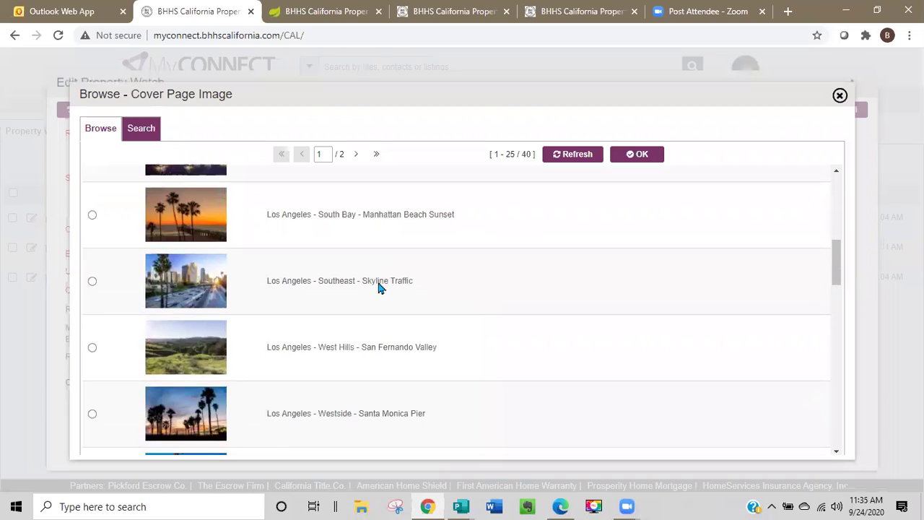
pyautogui.scroll(10, 378, 285)
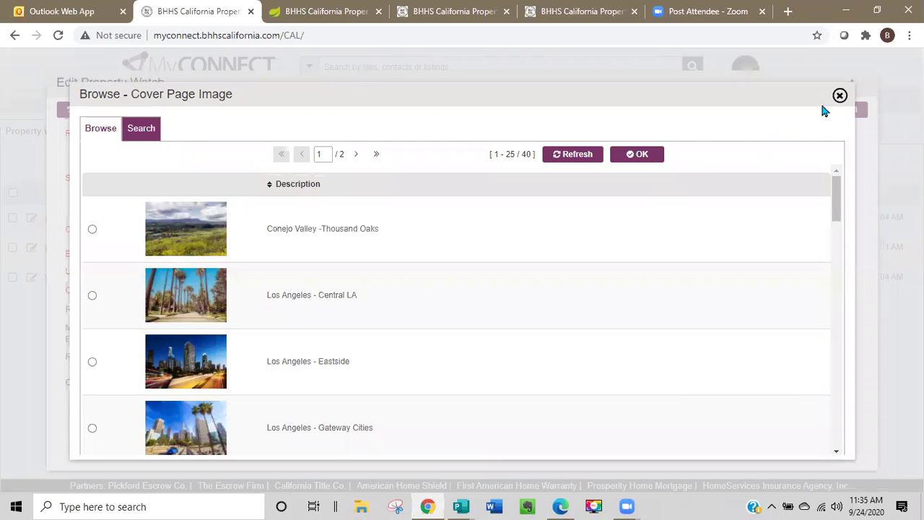
pyautogui.click(839, 97)
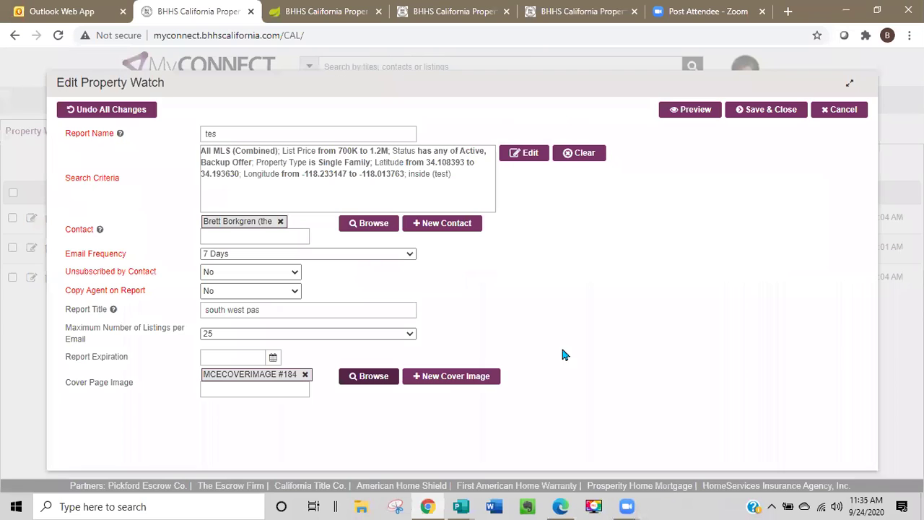
# Step: Start a new cover image for the tes Property Watch and attach the ctclogo file from the Pictures folder
pyautogui.click(455, 376)
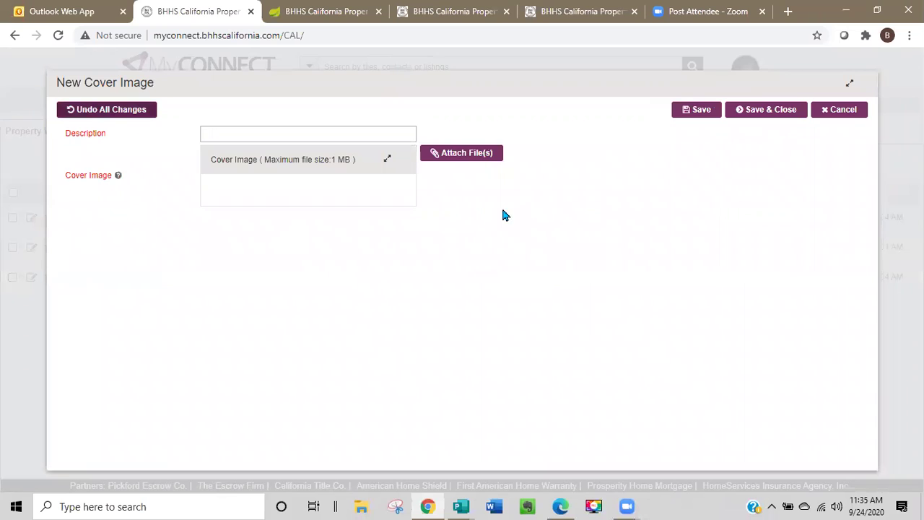
pyautogui.click(482, 157)
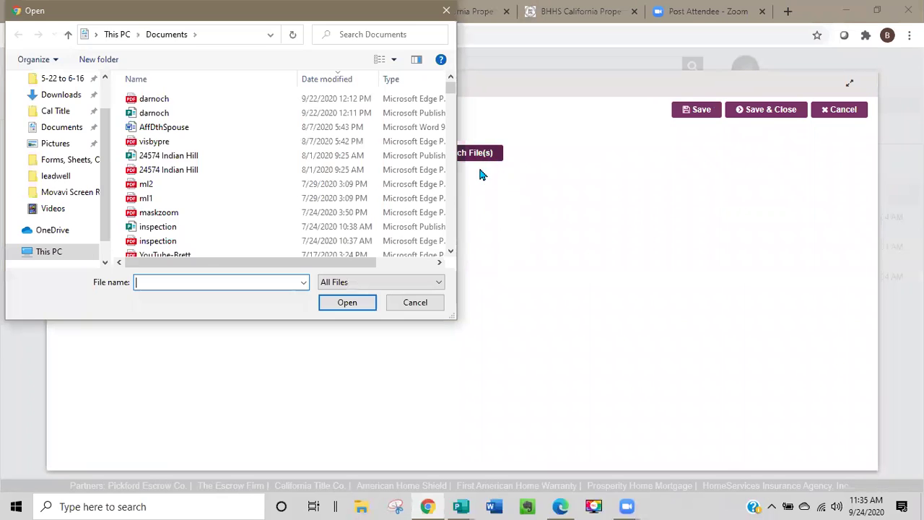
pyautogui.click(64, 146)
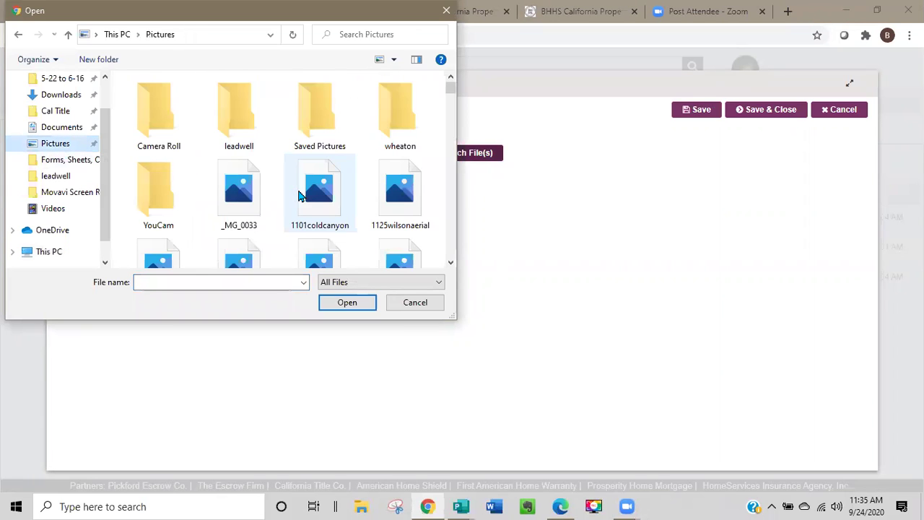
pyautogui.scroll(-2, 253, 199)
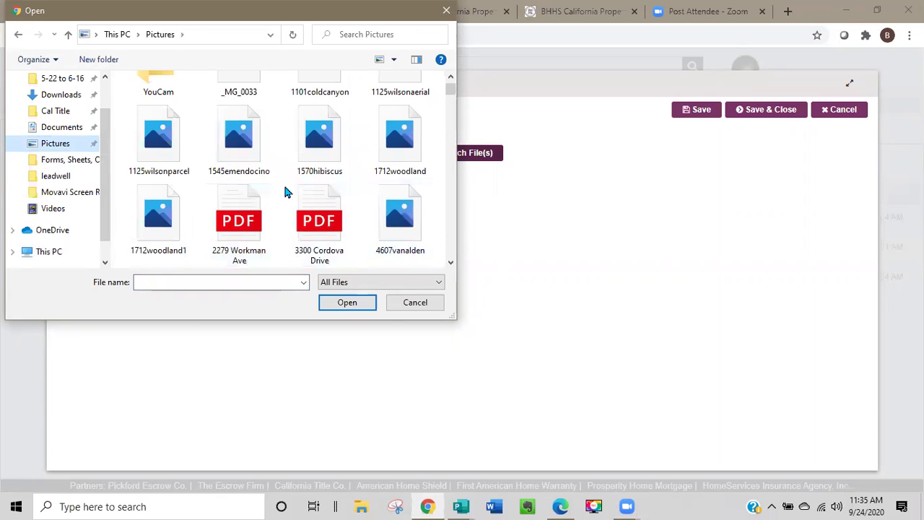
pyautogui.scroll(-5, 329, 181)
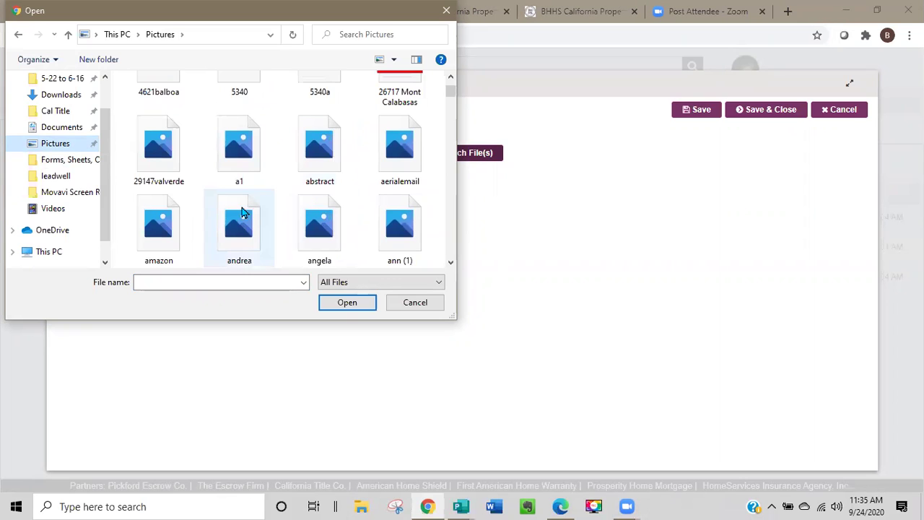
pyautogui.scroll(-10, 286, 189)
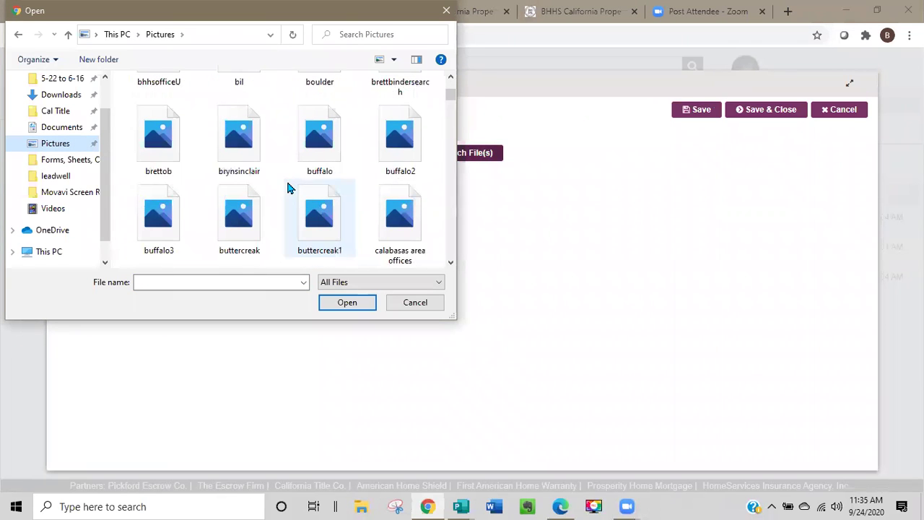
pyautogui.scroll(-4, 288, 187)
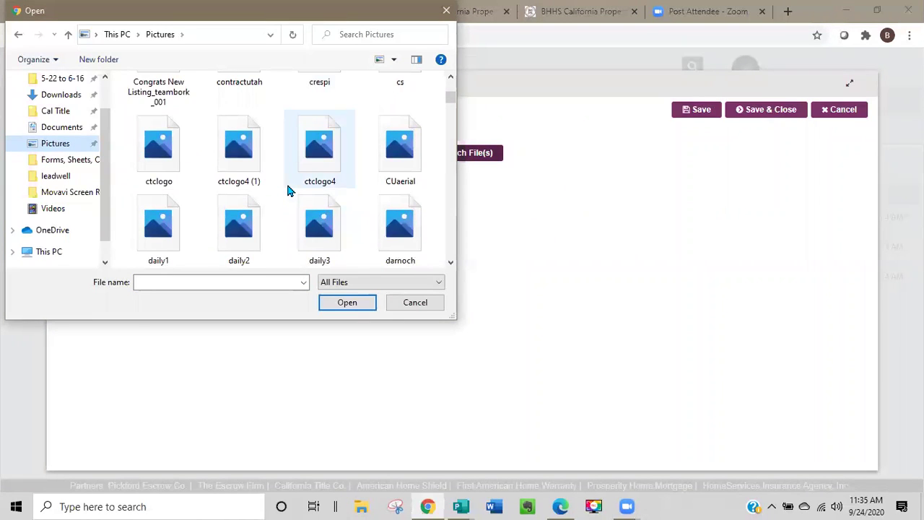
pyautogui.click(165, 153)
pyautogui.click(347, 302)
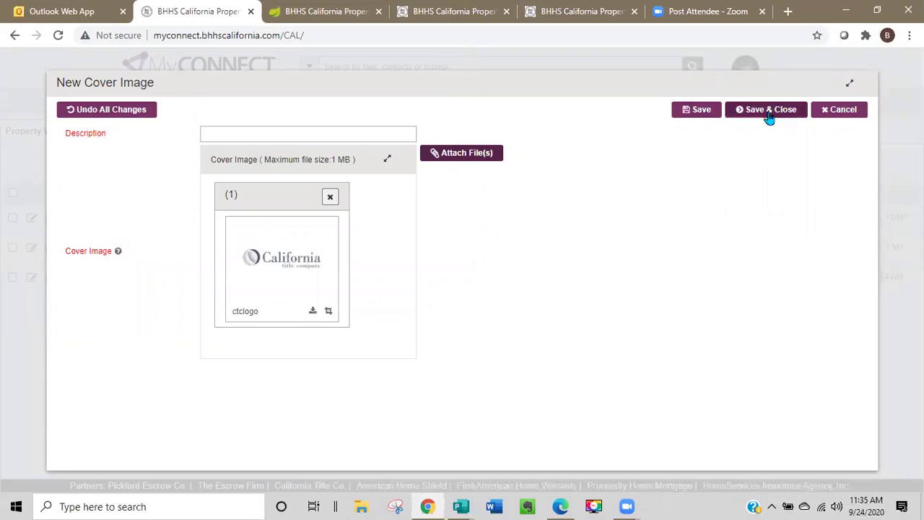
# Step: Try to save the new cover image and set its description to ctc
pyautogui.click(695, 110)
pyautogui.click(463, 199)
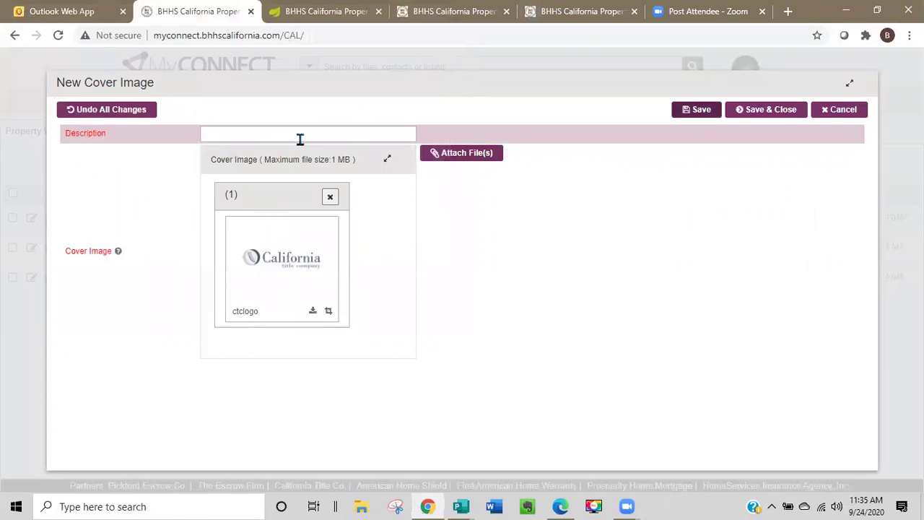
pyautogui.click(302, 135)
pyautogui.write('ctc')
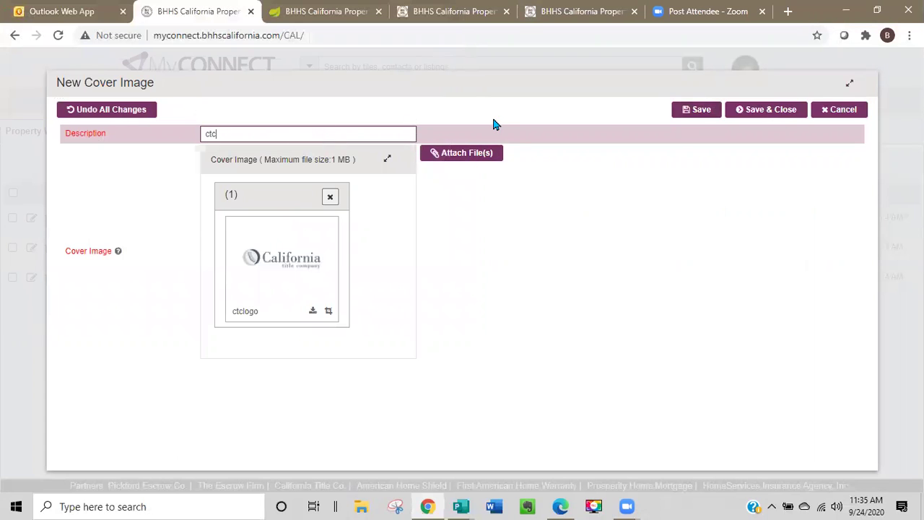
# Step: Save the ctc cover image record and close it, returning to the tes Property Watch settings
pyautogui.click(700, 112)
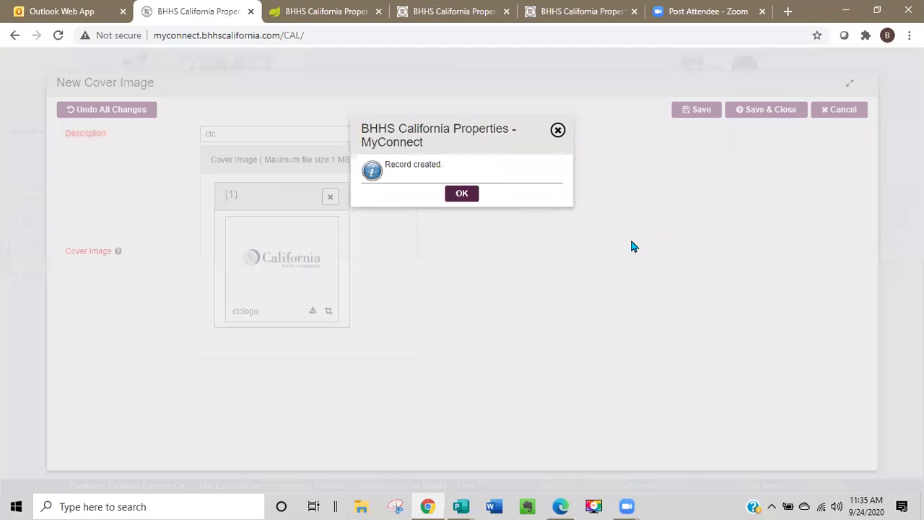
pyautogui.click(468, 198)
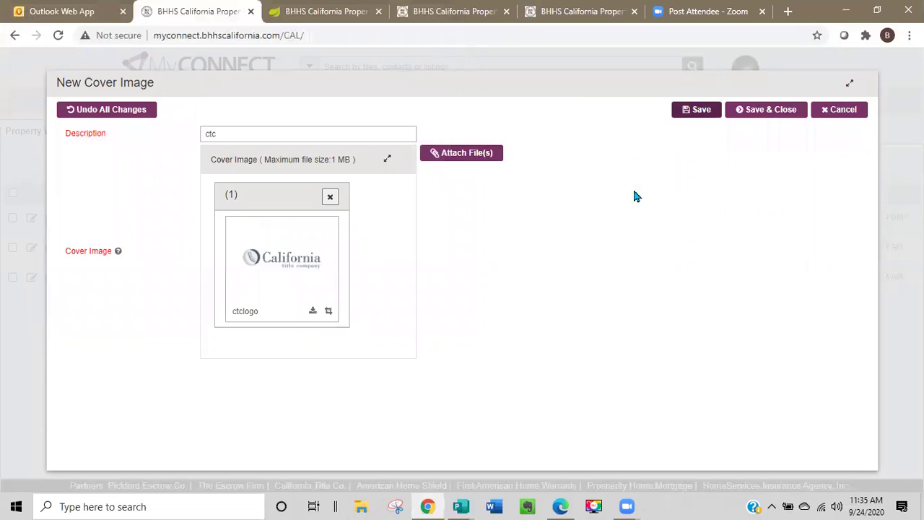
pyautogui.click(764, 118)
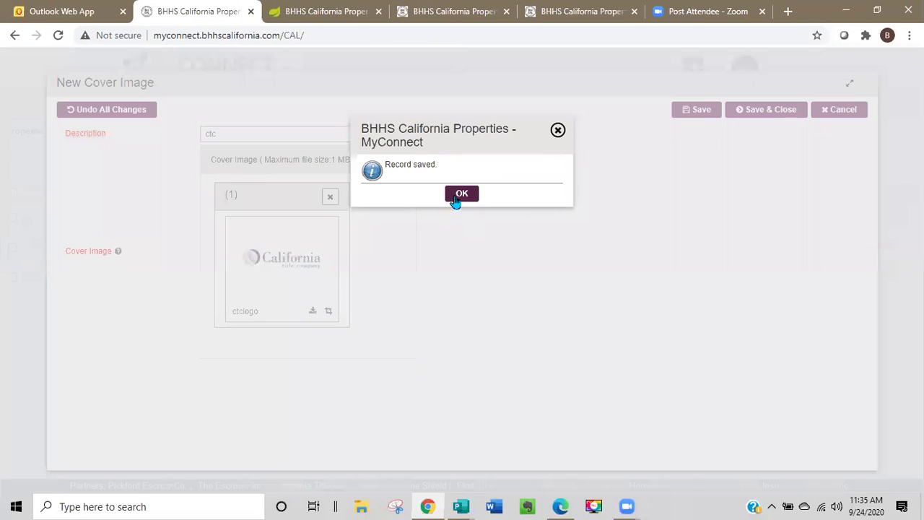
pyautogui.click(556, 135)
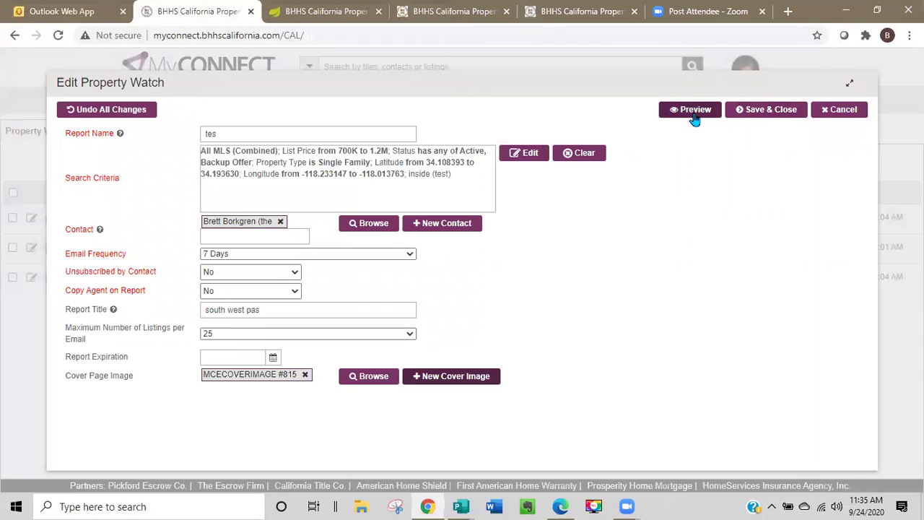
# Step: Preview the tes report from its custom cover through the first listing, then leave the Property Watch editor without saving
pyautogui.click(694, 117)
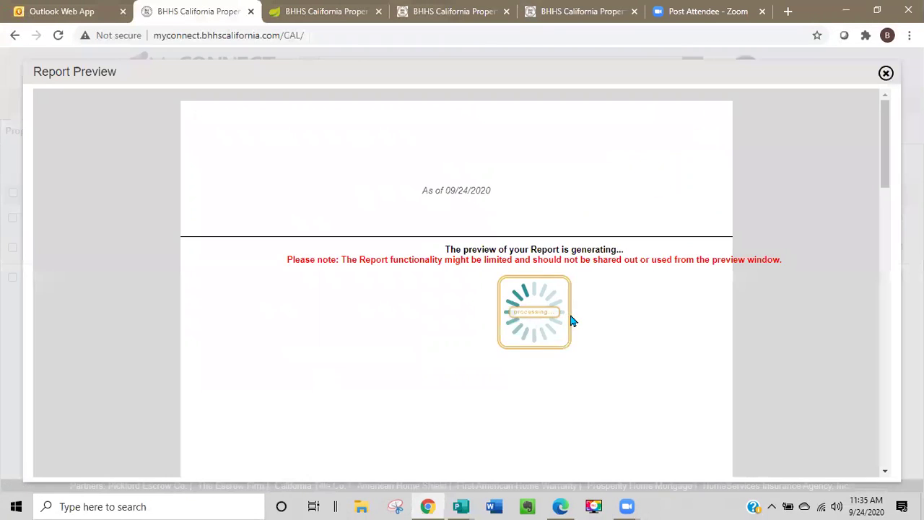
pyautogui.scroll(-3, 585, 293)
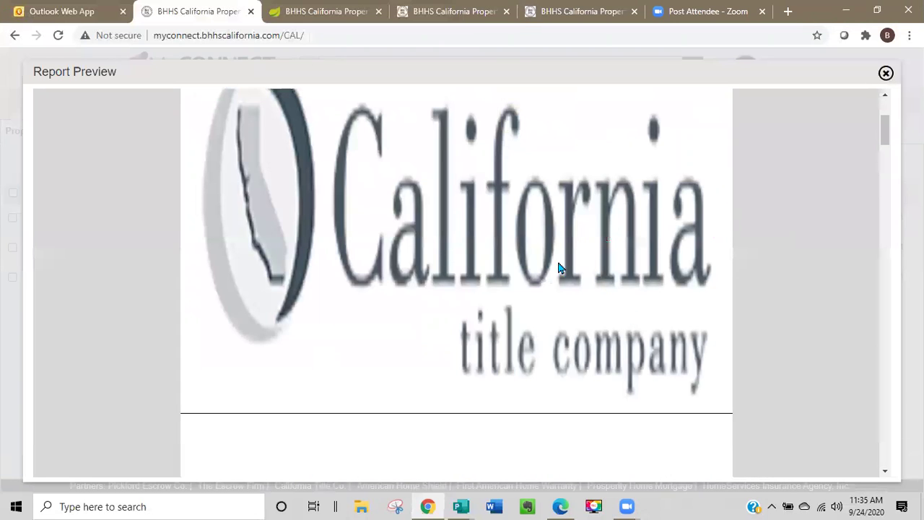
pyautogui.scroll(2, 581, 278)
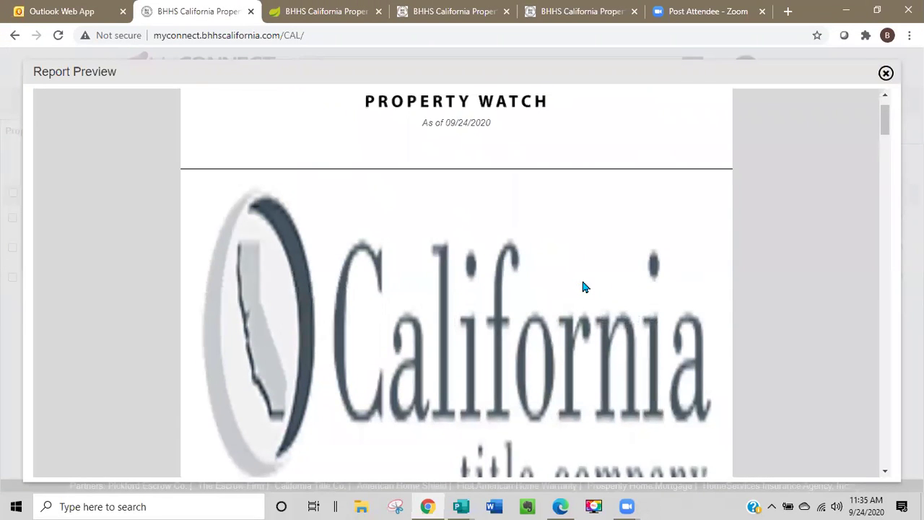
pyautogui.scroll(-1, 577, 286)
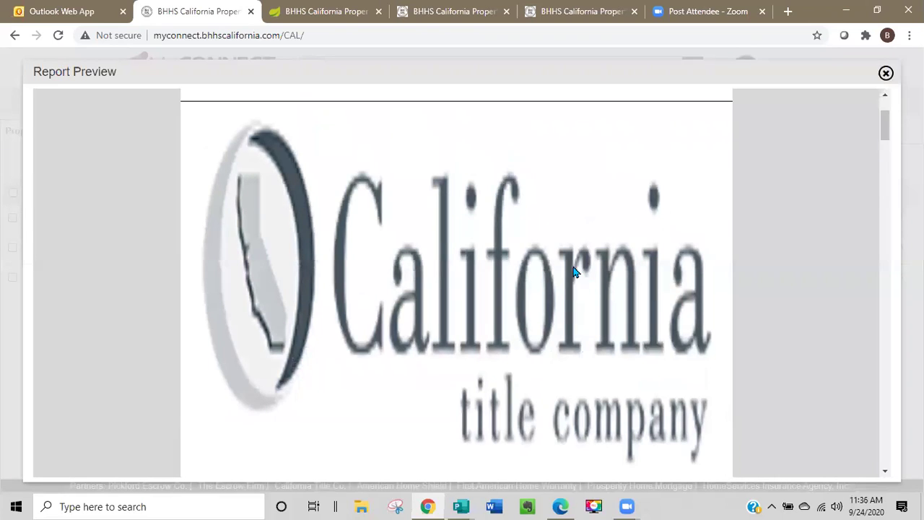
pyautogui.scroll(-7, 563, 300)
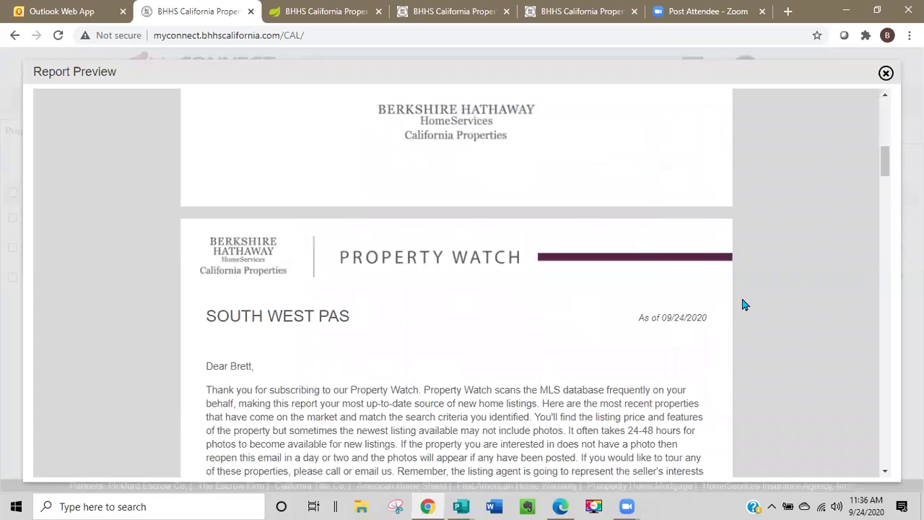
pyautogui.scroll(-7, 743, 302)
pyautogui.scroll(-6, 746, 305)
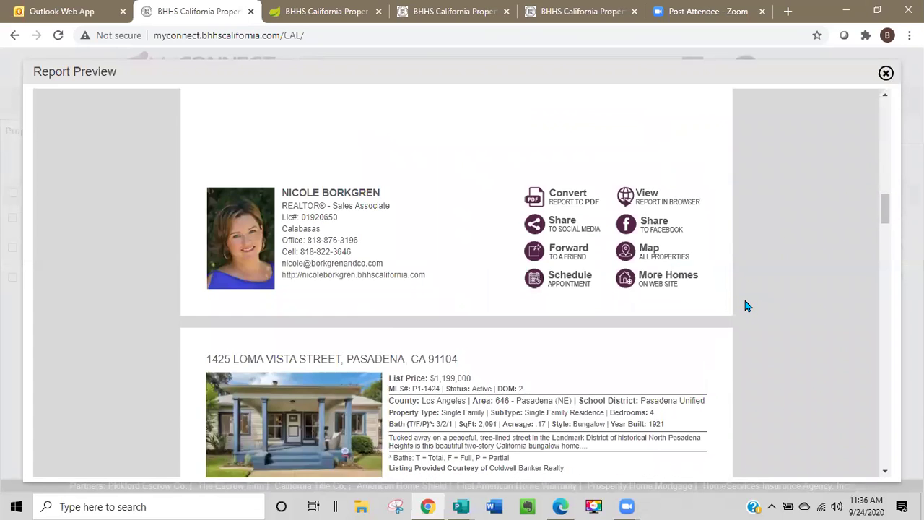
pyautogui.click(885, 75)
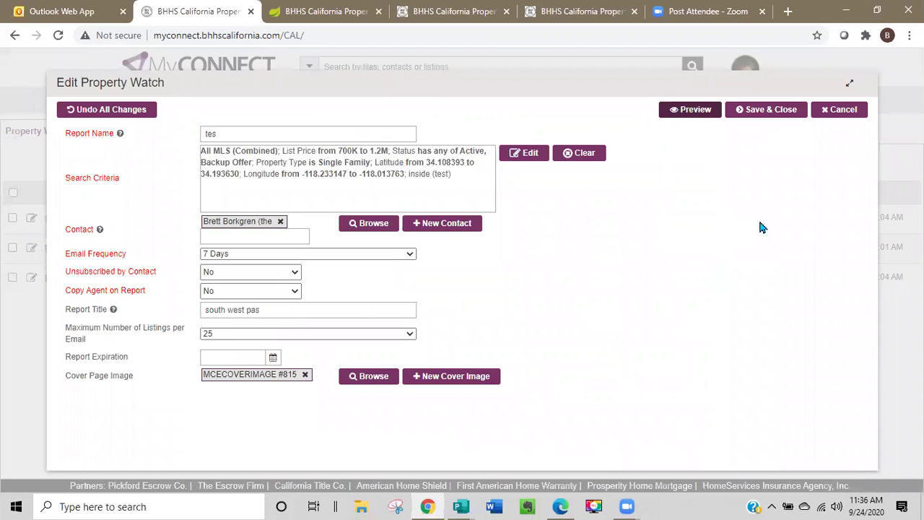
pyautogui.click(840, 110)
pyautogui.click(438, 197)
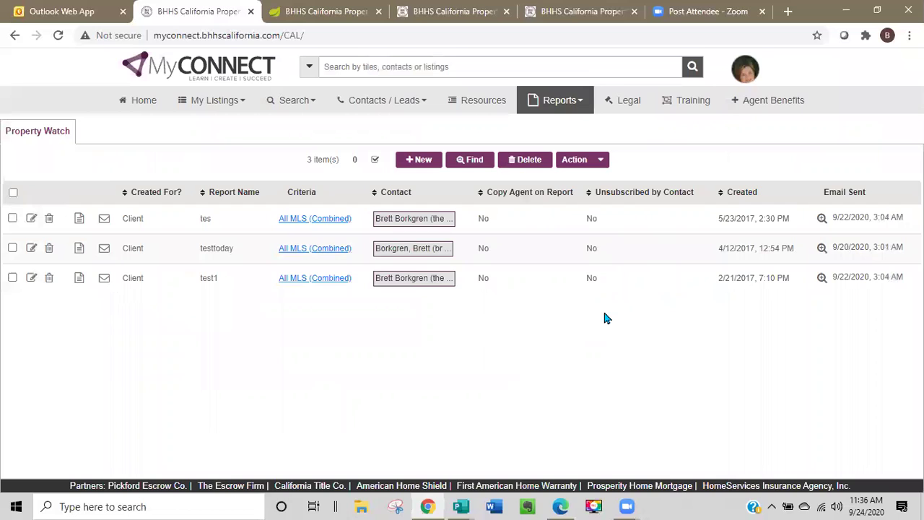